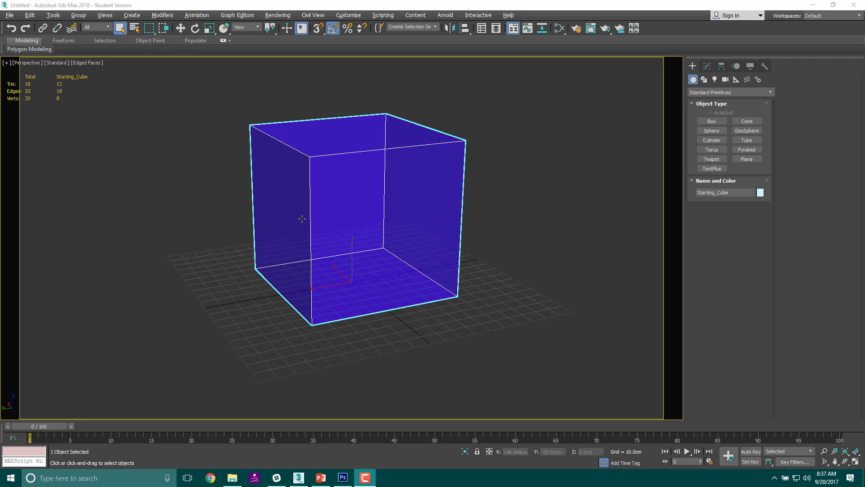
{"action": "mouse_move", "coordinate": [297, 206]}
{"action": "middle_mouse_down", "text": "alt"}
{"action": "mouse_move", "coordinate": [320, 207]}
{"action": "mouse_move", "coordinate": [308, 216]}
{"action": "middle_mouse_up", "text": "alt"}
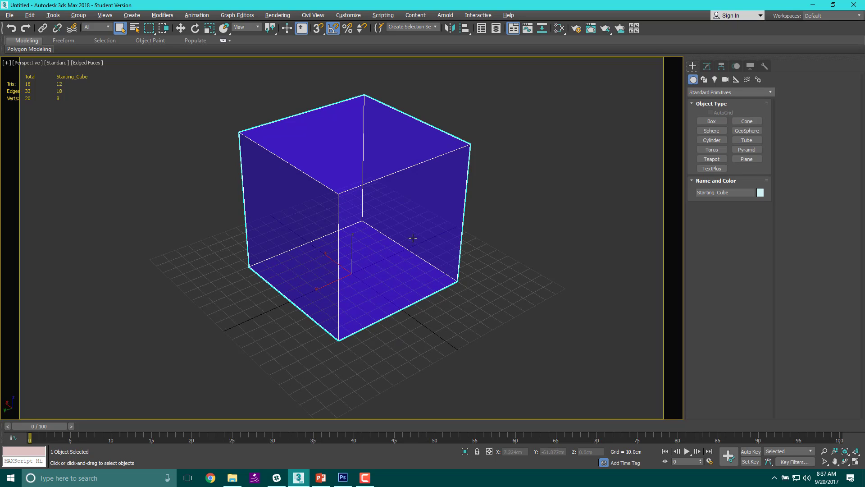
{"action": "middle_click_drag", "start_coordinate": [413, 238], "coordinate": [406, 265], "text": "alt"}
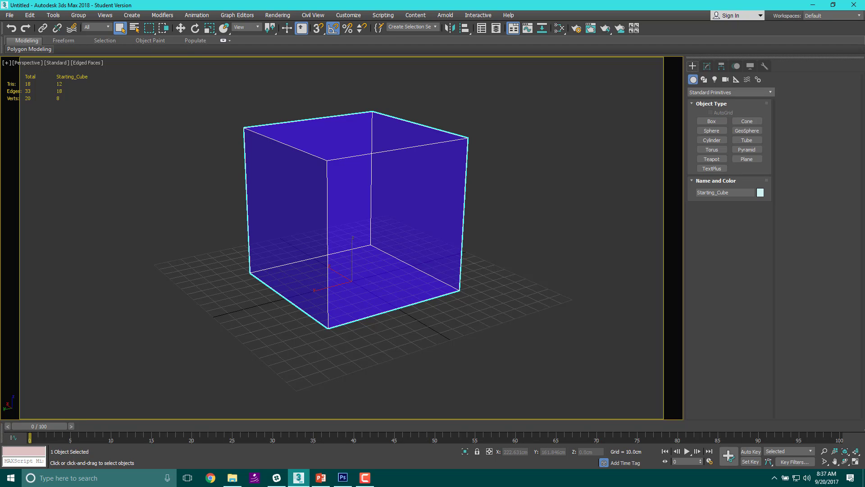
{"action": "left_click_drag", "start_coordinate": [1, 145], "coordinate": [262, 236]}
{"action": "left_click", "coordinate": [757, 273]}
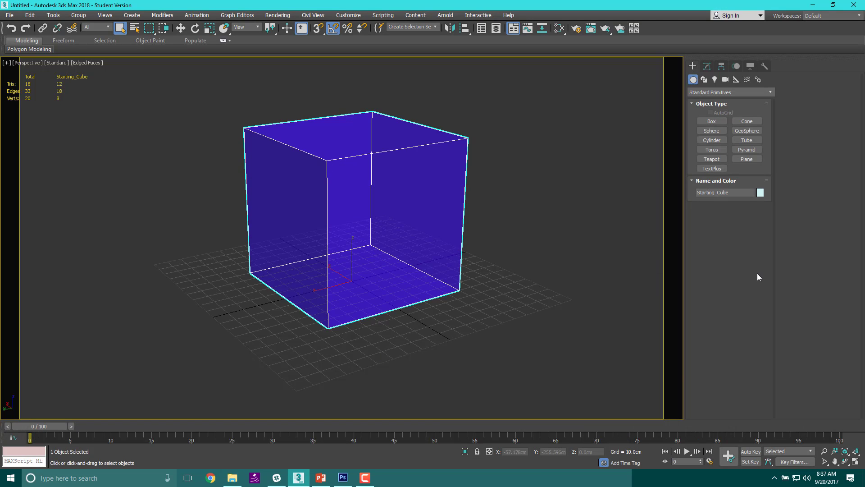
Step: Open the Slate Material Editor and load the Crate256_DM, Crate512_DM and Crate1024_DM images into its view as bitmap maps
{"action": "key", "text": "m"}
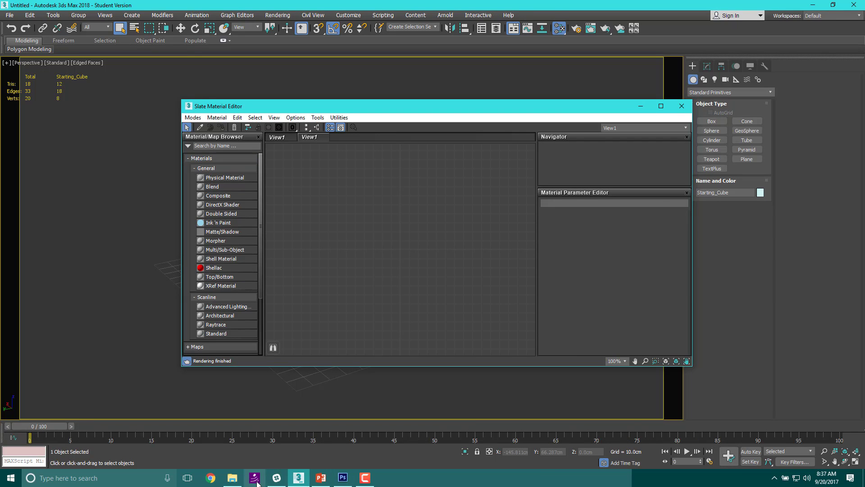
{"action": "left_click", "coordinate": [232, 478]}
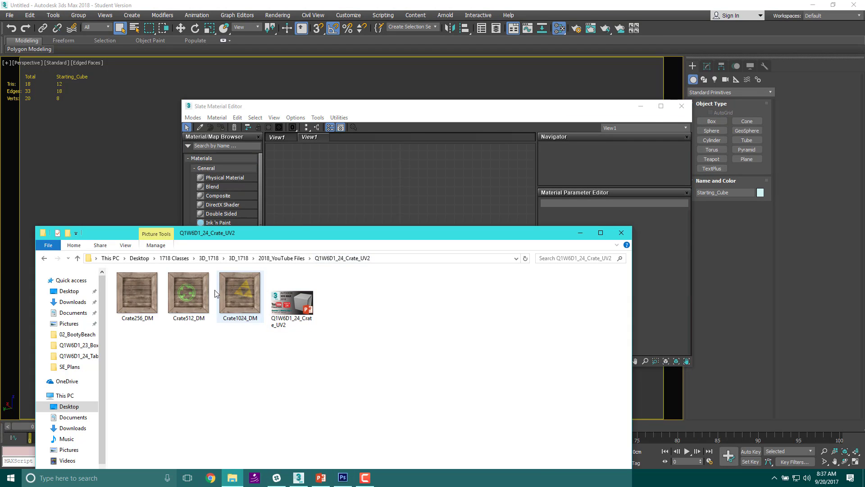
{"action": "left_click_drag", "start_coordinate": [144, 294], "coordinate": [352, 192]}
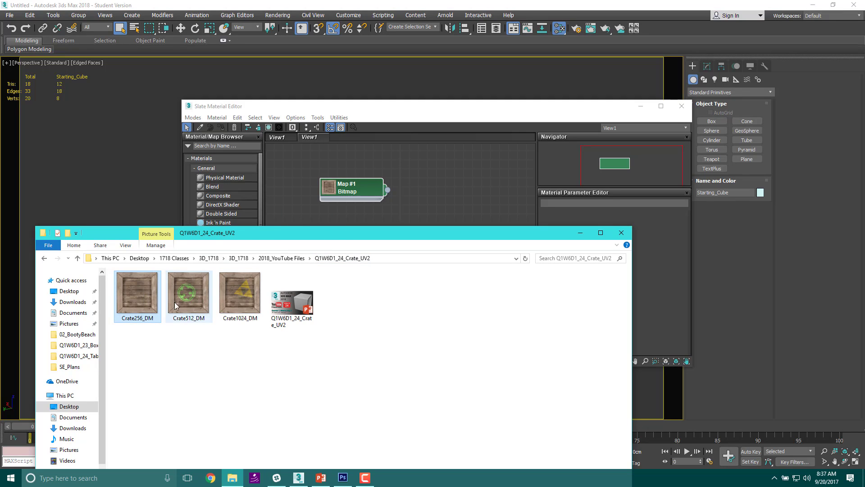
{"action": "left_click_drag", "start_coordinate": [176, 300], "coordinate": [435, 190]}
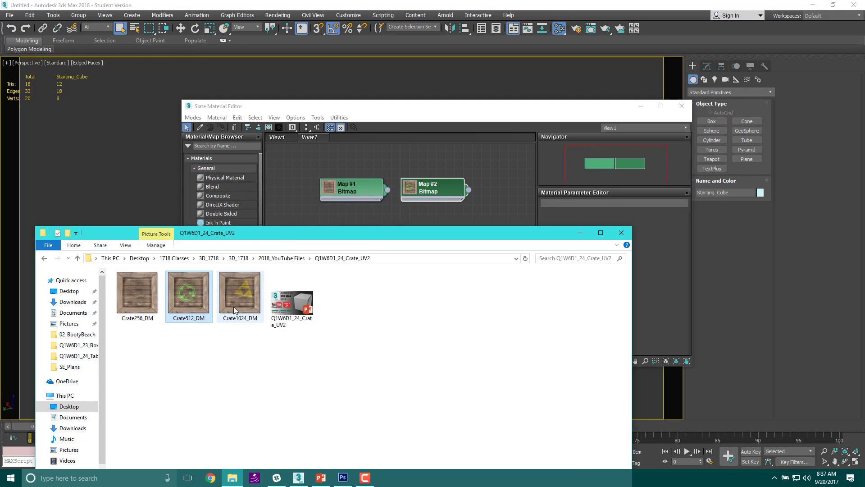
{"action": "left_click_drag", "start_coordinate": [233, 306], "coordinate": [291, 202]}
{"action": "left_click", "coordinate": [580, 232]}
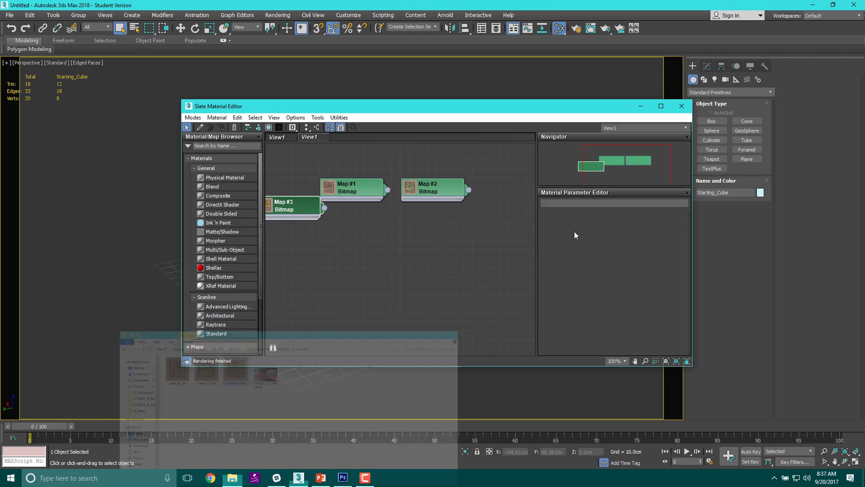
Step: Arrange the three bitmap nodes in a column and move the material editor so the top of the cube is uncovered
{"action": "left_click_drag", "start_coordinate": [581, 108], "coordinate": [532, 84]}
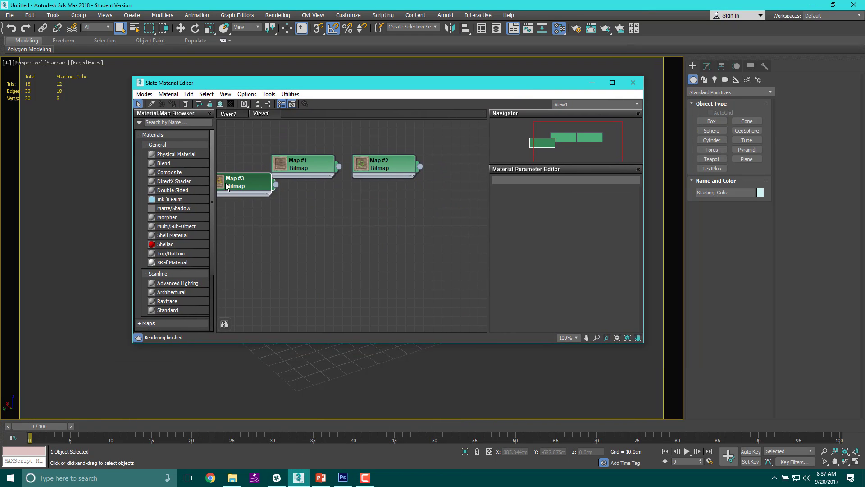
{"action": "left_click_drag", "start_coordinate": [228, 187], "coordinate": [285, 275]}
{"action": "left_click_drag", "start_coordinate": [315, 167], "coordinate": [297, 221]}
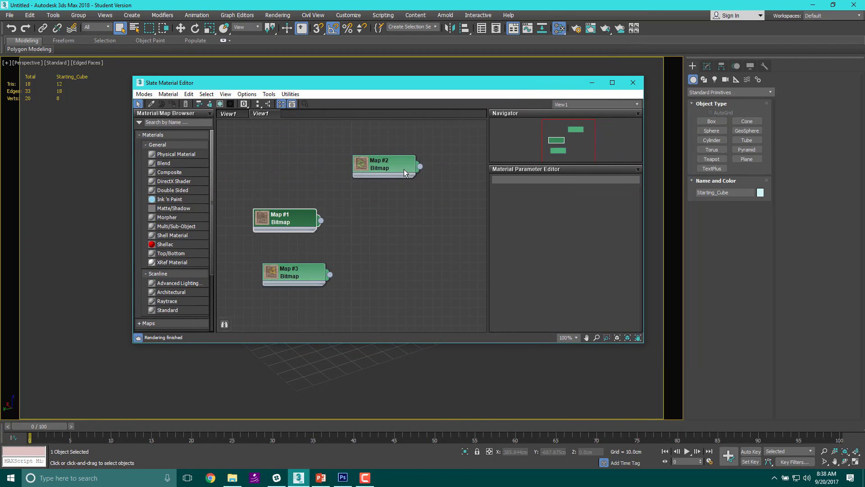
{"action": "left_click_drag", "start_coordinate": [404, 169], "coordinate": [296, 178]}
{"action": "left_click_drag", "start_coordinate": [383, 85], "coordinate": [359, 231]}
Step: Create a Standard material and connect the Crate512_DM bitmap to its Diffuse Color
{"action": "right_click", "coordinate": [401, 322]}
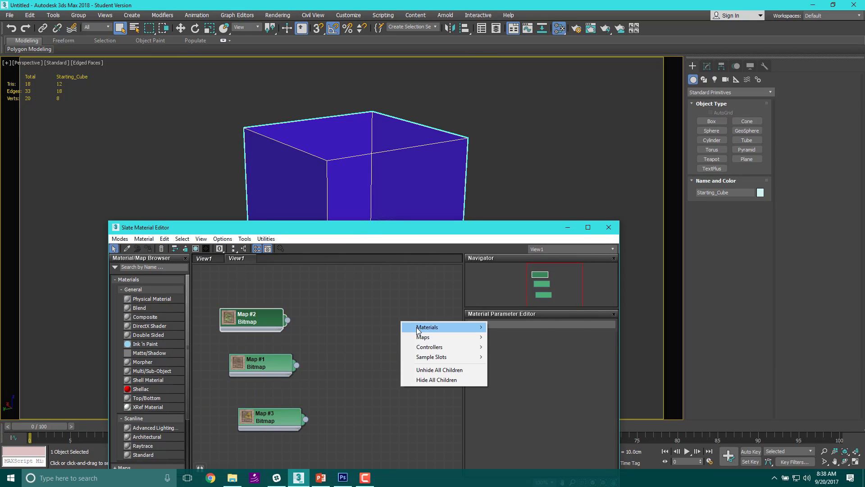
{"action": "mouse_move", "coordinate": [468, 327]}
{"action": "mouse_move", "coordinate": [537, 339]}
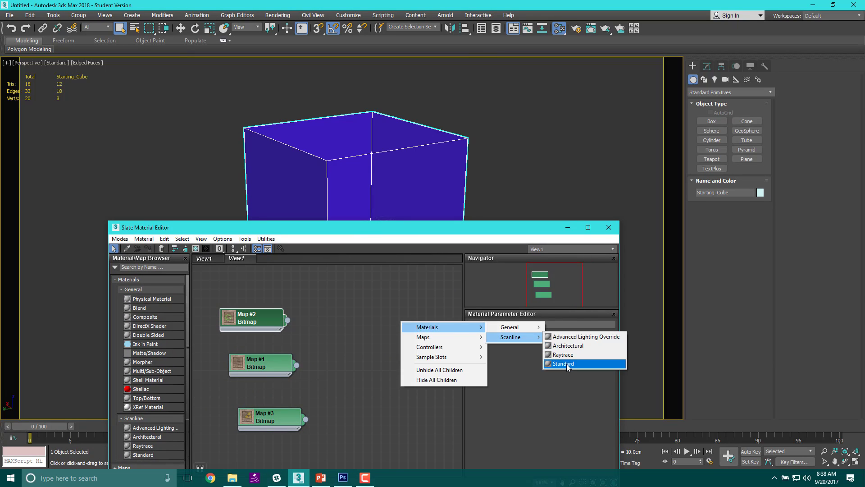
{"action": "left_click", "coordinate": [581, 363]}
{"action": "left_click_drag", "start_coordinate": [288, 320], "coordinate": [364, 340]}
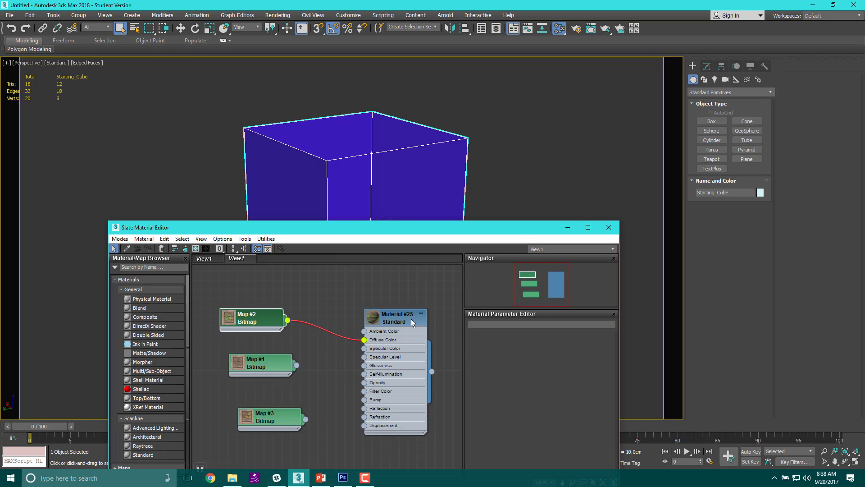
Step: Assign the new Standard material to Starting_Cube and show its texture shaded in the viewport
{"action": "left_click", "coordinate": [377, 320]}
{"action": "left_click", "coordinate": [360, 145]}
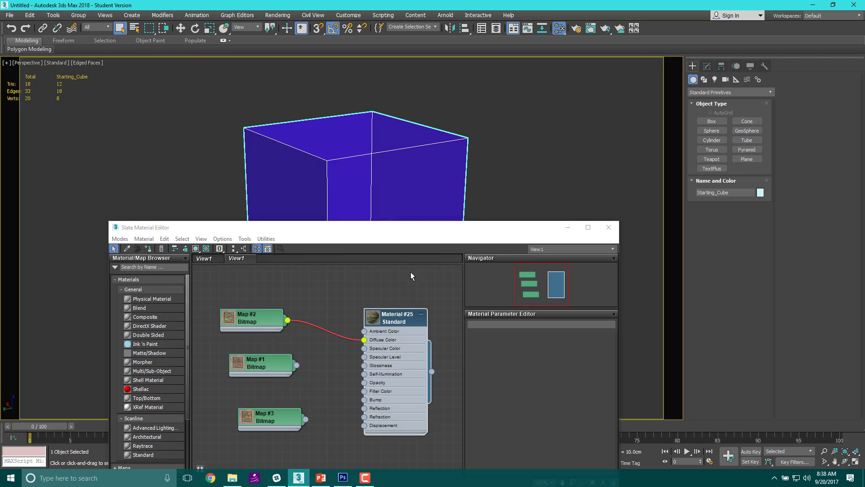
{"action": "left_click", "coordinate": [195, 248]}
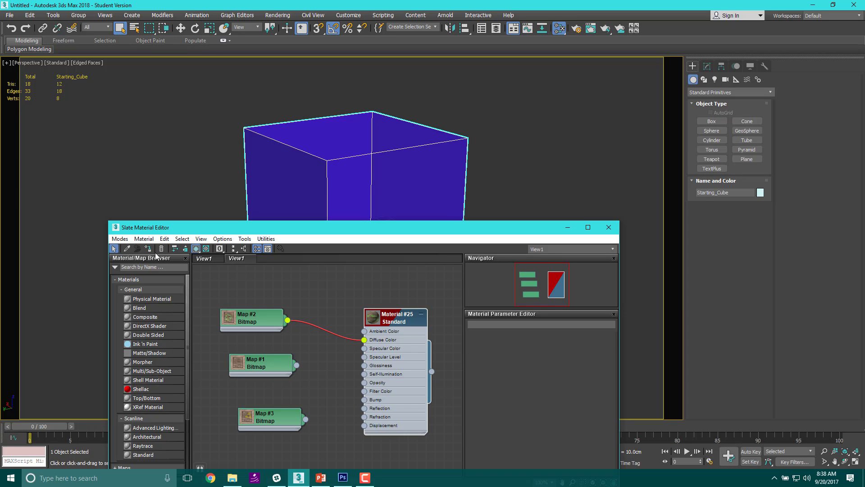
{"action": "left_click", "coordinate": [281, 161]}
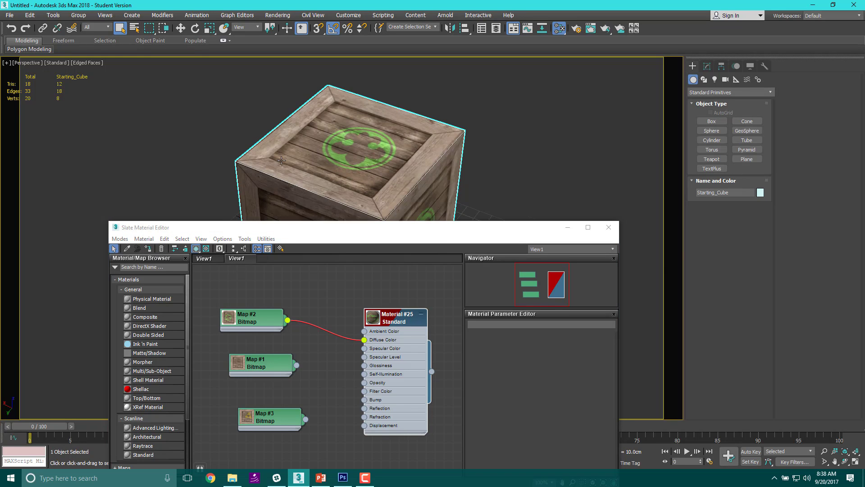
{"action": "middle_click_drag", "start_coordinate": [282, 161], "coordinate": [463, 164], "text": "alt"}
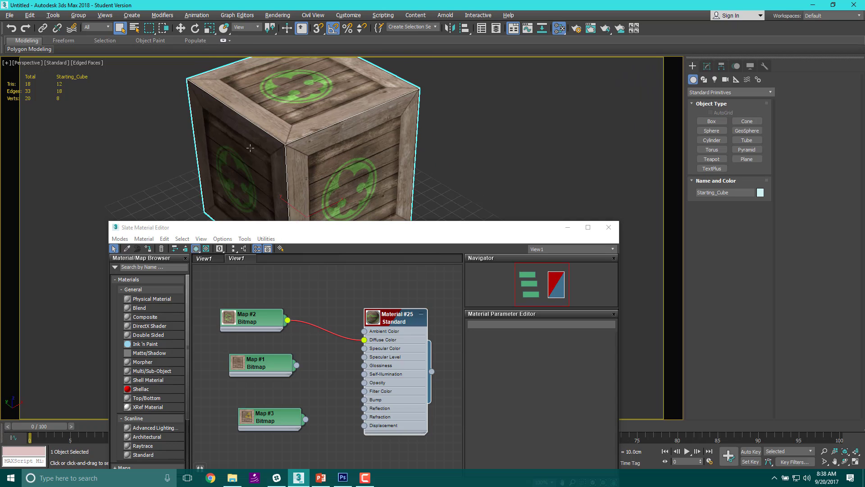
{"action": "middle_click_drag", "start_coordinate": [250, 148], "coordinate": [345, 221], "text": "alt"}
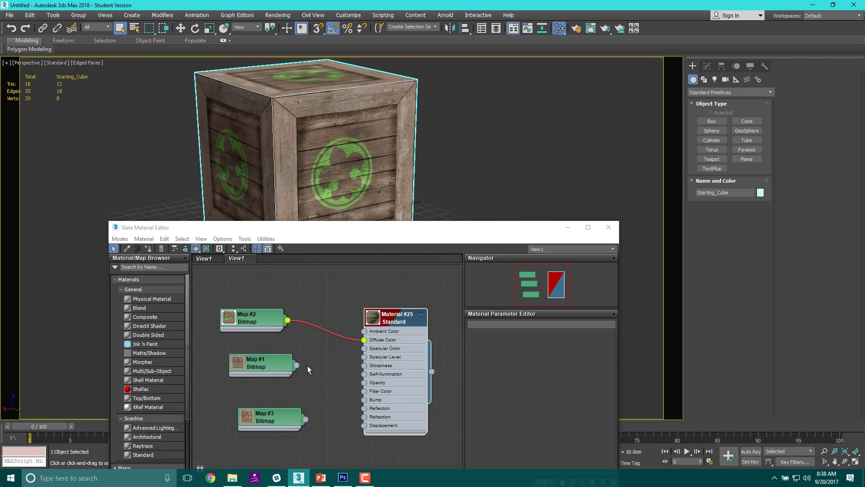
Step: Swap the material's Diffuse Color map to Crate256_DM, then to Crate1024_DM, and move the material editor clear of the cube
{"action": "left_click_drag", "start_coordinate": [297, 365], "coordinate": [364, 340]}
{"action": "left_click_drag", "start_coordinate": [305, 419], "coordinate": [365, 344]}
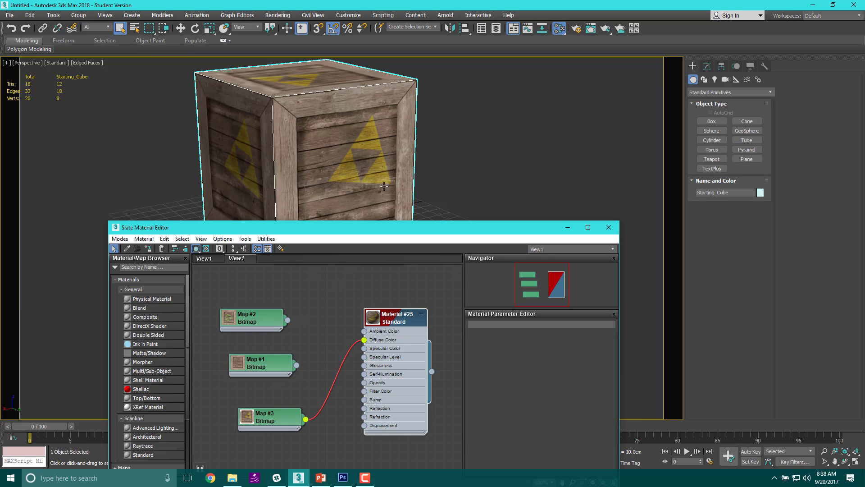
{"action": "left_click_drag", "start_coordinate": [504, 228], "coordinate": [79, 149]}
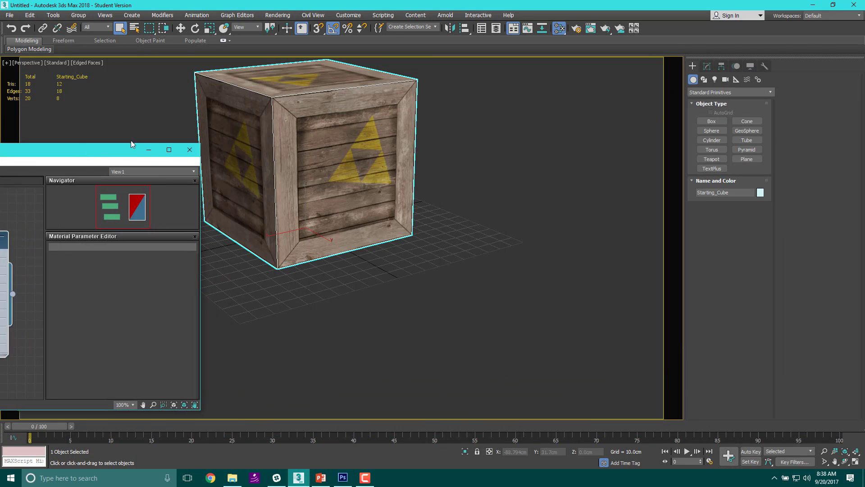
Step: Convert Starting_Cube to an Editable Poly and select the large polygon facing the camera
{"action": "left_click", "coordinate": [707, 66]}
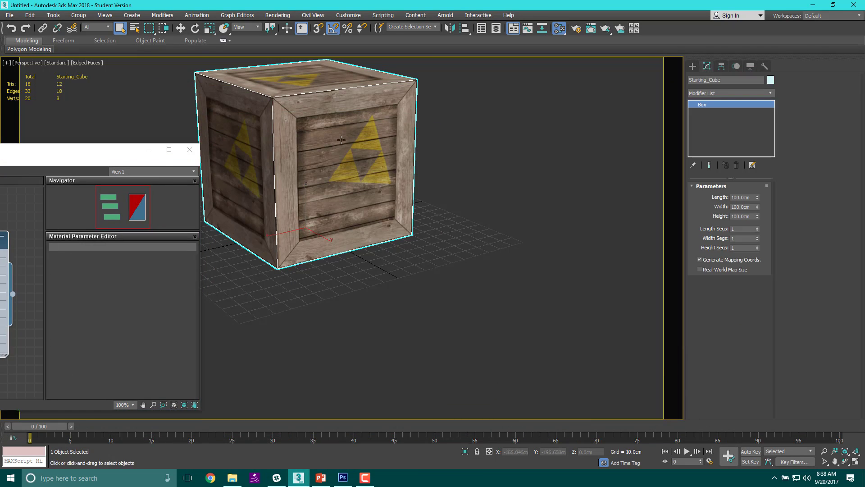
{"action": "right_click", "coordinate": [317, 149]}
{"action": "mouse_move", "coordinate": [350, 241]}
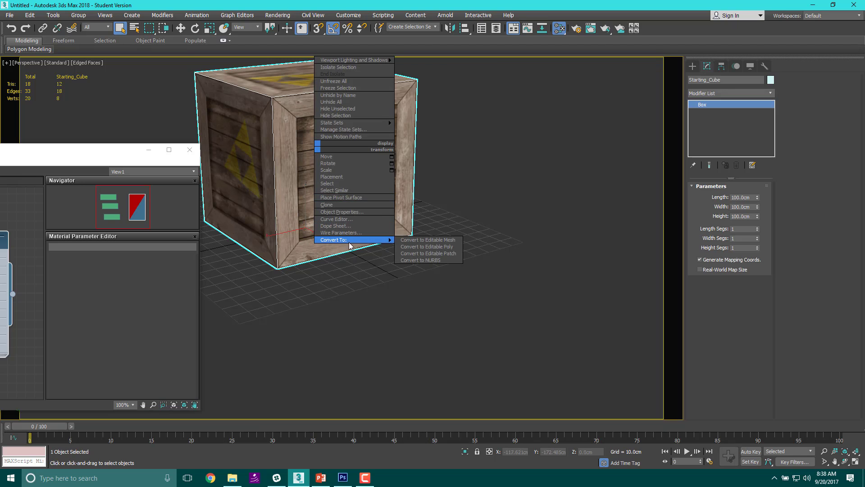
{"action": "left_click", "coordinate": [421, 247]}
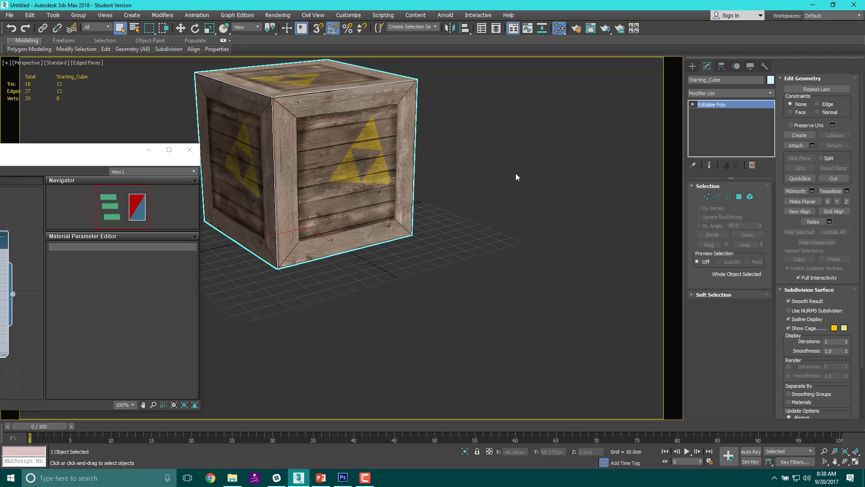
{"action": "left_click", "coordinate": [739, 196]}
{"action": "left_click", "coordinate": [289, 125]}
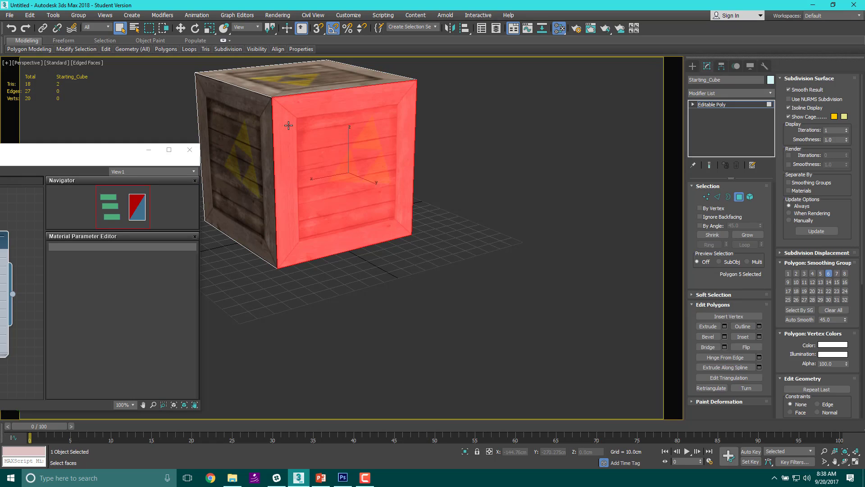
Step: Create a second Standard material and connect the Crate512_DM bitmap to its Diffuse Color
{"action": "left_click_drag", "start_coordinate": [148, 161], "coordinate": [688, 210]}
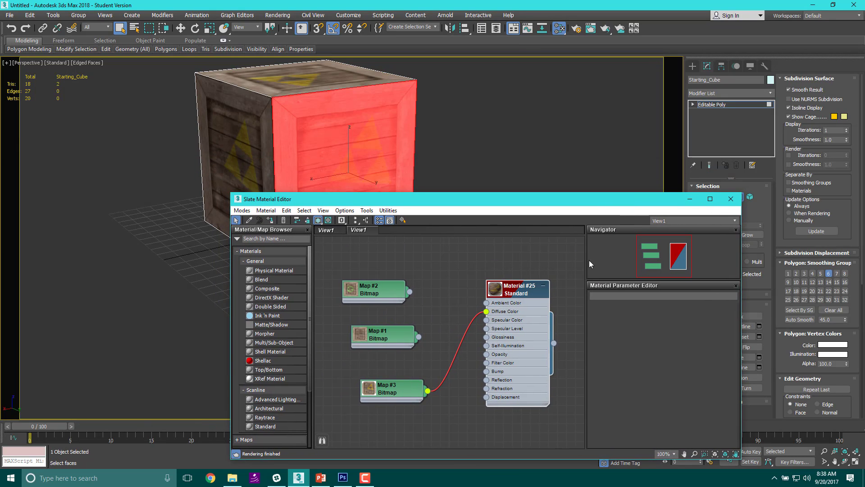
{"action": "right_click", "coordinate": [422, 243]}
{"action": "mouse_move", "coordinate": [460, 251]}
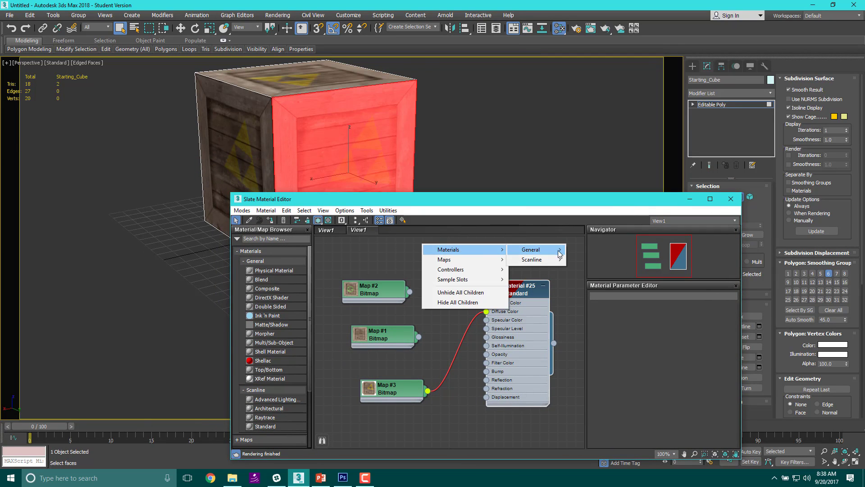
{"action": "mouse_move", "coordinate": [555, 261]}
{"action": "left_click", "coordinate": [584, 287]}
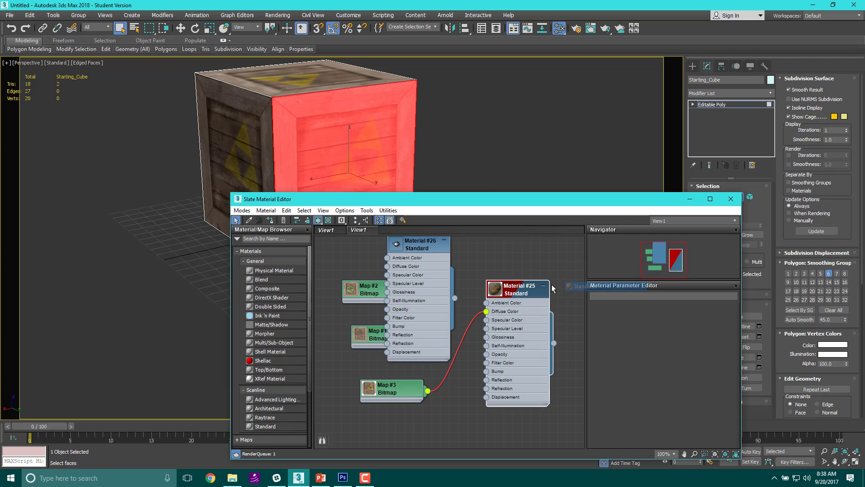
{"action": "left_click_drag", "start_coordinate": [349, 280], "coordinate": [296, 244]}
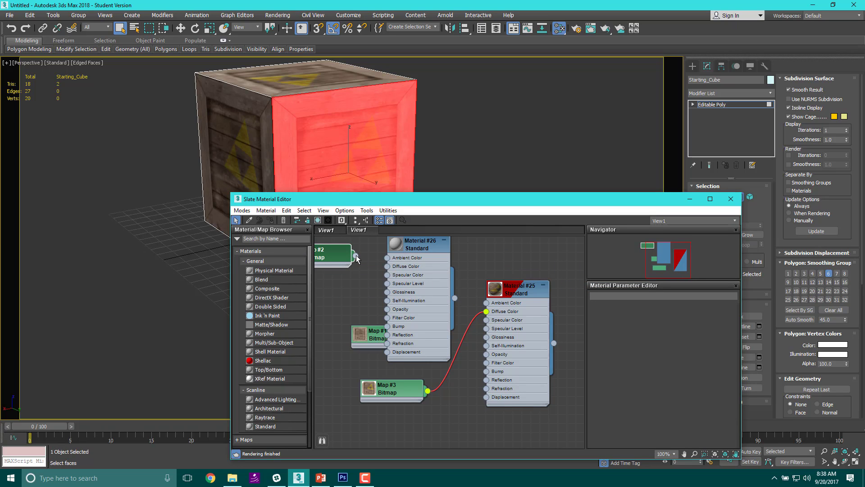
{"action": "left_click_drag", "start_coordinate": [355, 255], "coordinate": [387, 265]}
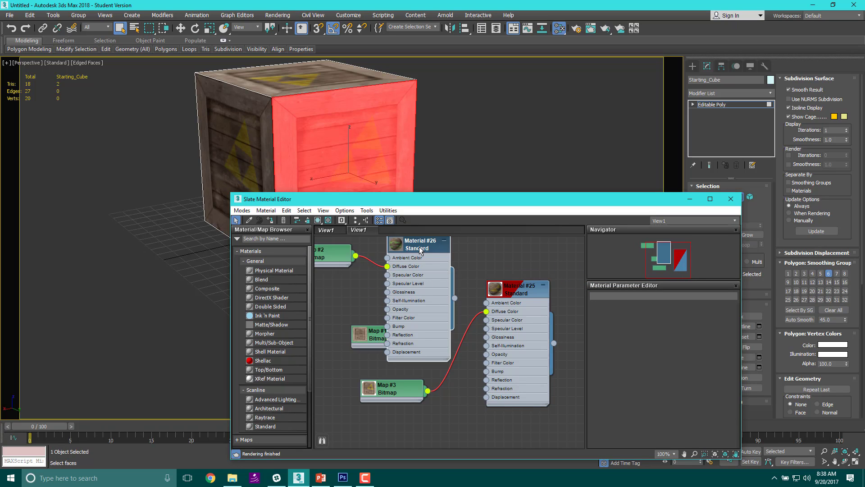
Step: Assign the second material to the selected polygon with its texture shown in the viewport, minimize the material editor and deselect the polygon
{"action": "left_click", "coordinate": [318, 220]}
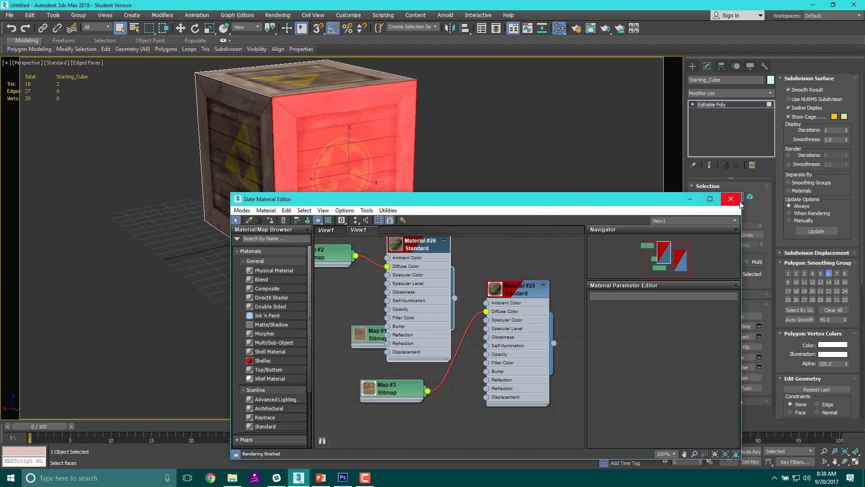
{"action": "left_click", "coordinate": [690, 198]}
{"action": "left_click", "coordinate": [467, 223]}
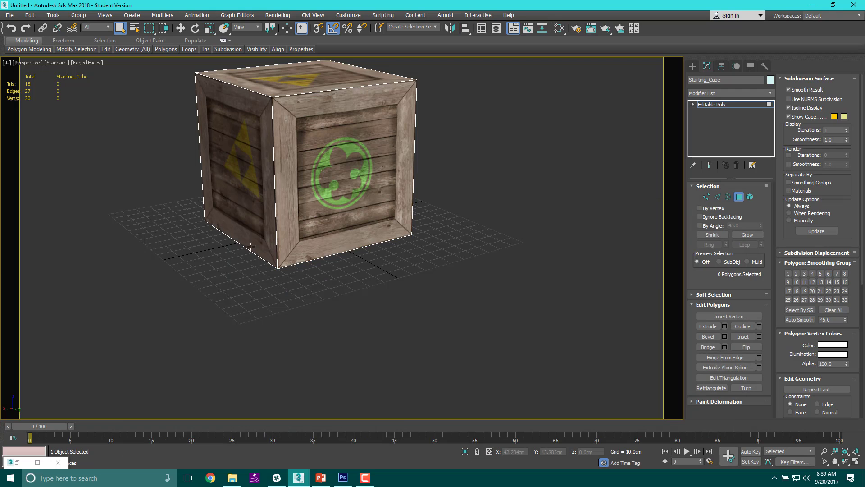
{"action": "middle_click_drag", "start_coordinate": [250, 247], "coordinate": [280, 261], "text": "alt"}
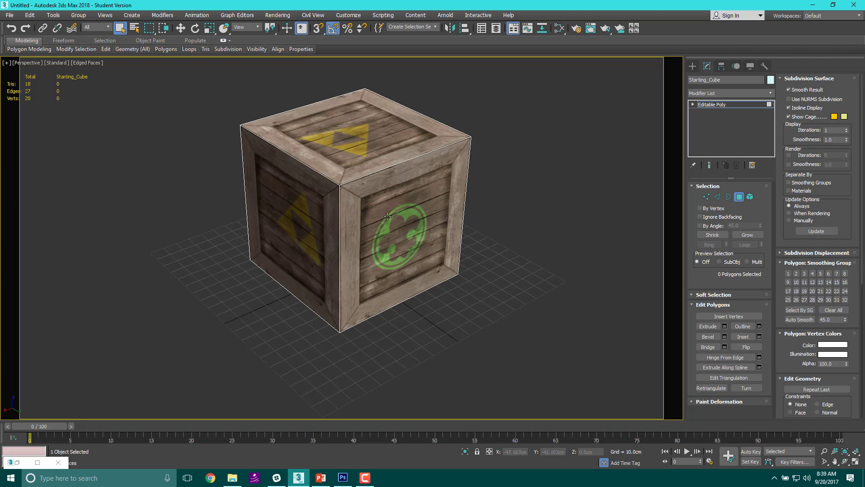
{"action": "middle_click_drag", "start_coordinate": [387, 216], "coordinate": [396, 247], "text": "alt"}
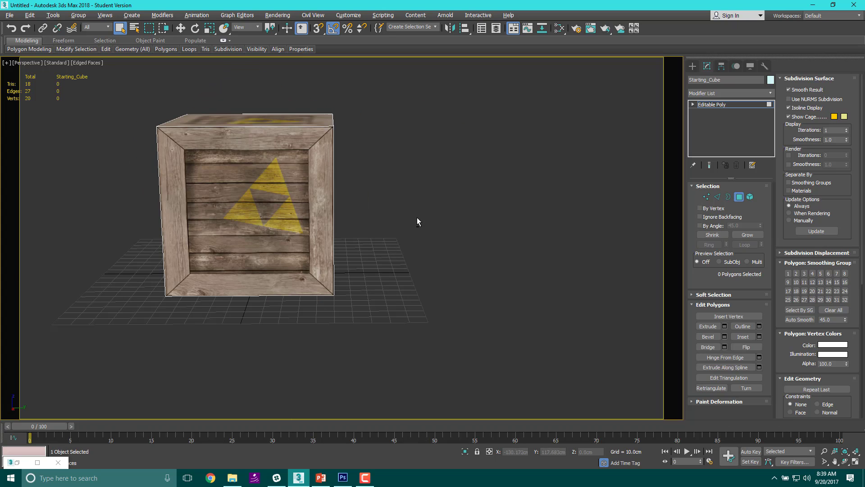
{"action": "middle_click_drag", "start_coordinate": [417, 217], "coordinate": [430, 271], "text": "alt"}
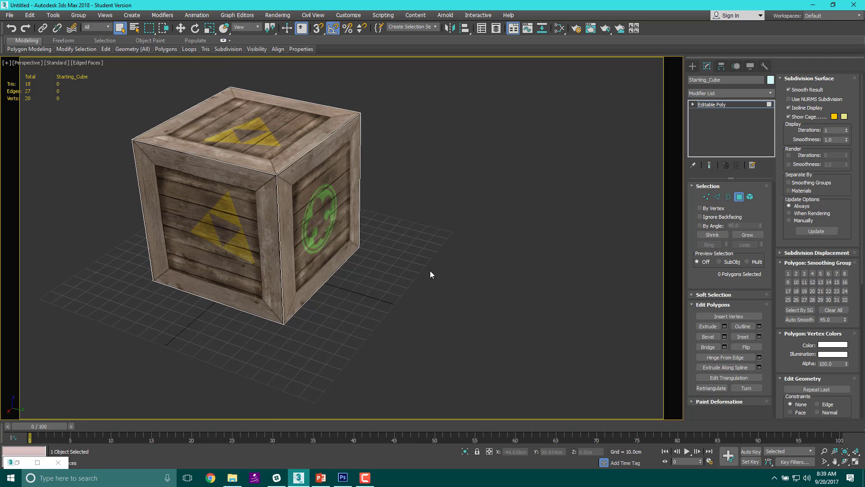
{"action": "scroll", "coordinate": [457, 238], "scroll_direction": "up", "scroll_amount": 5}
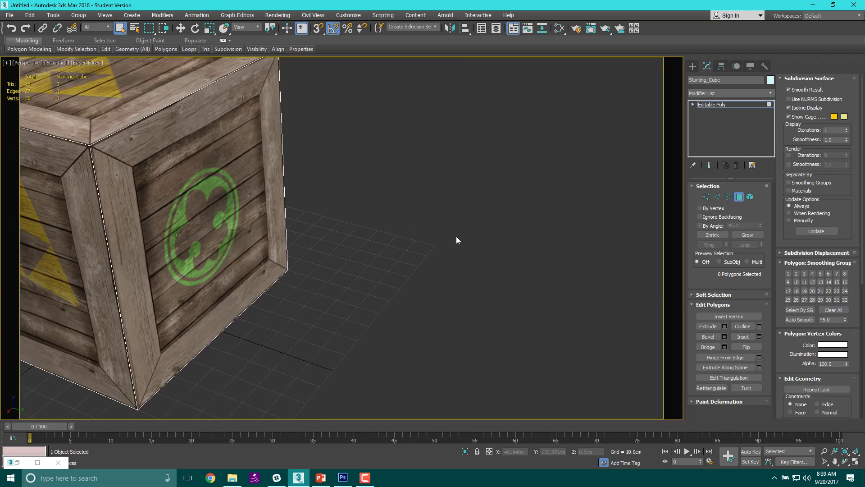
Step: Select the polygon with the green emblem, add the adjacent yellow-triangle side polygon to the selection, and clear the selection
{"action": "scroll", "coordinate": [451, 235], "scroll_direction": "down", "scroll_amount": 9}
{"action": "scroll", "coordinate": [408, 224], "scroll_direction": "up", "scroll_amount": 3}
{"action": "middle_click_drag", "start_coordinate": [511, 278], "coordinate": [301, 257], "text": "alt"}
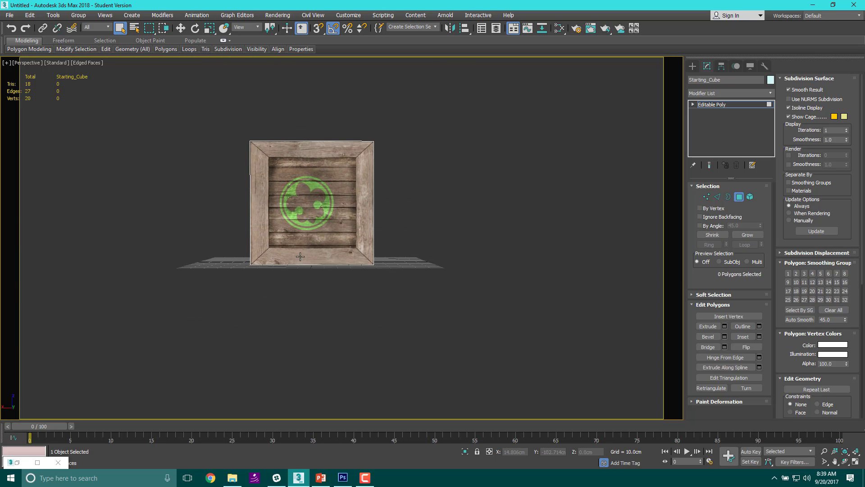
{"action": "scroll", "coordinate": [307, 202], "scroll_direction": "up", "scroll_amount": 5}
{"action": "middle_click_drag", "start_coordinate": [360, 175], "coordinate": [381, 224]}
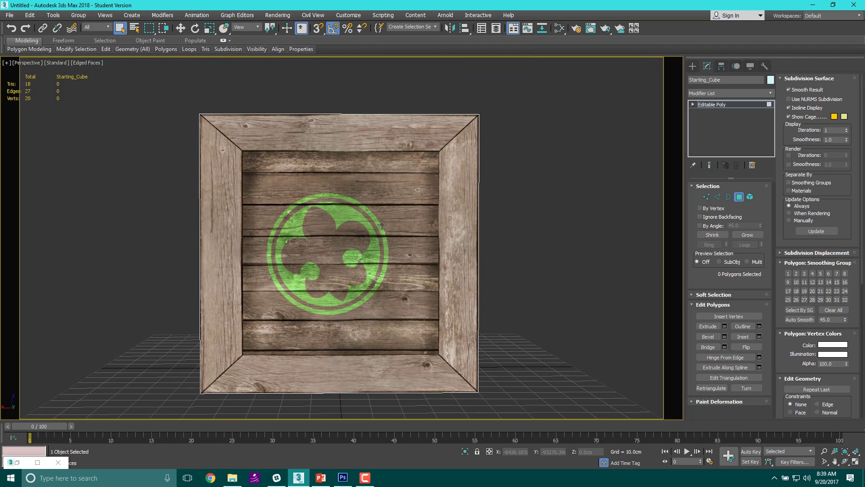
{"action": "left_click", "coordinate": [304, 180]}
{"action": "middle_click_drag", "start_coordinate": [205, 260], "coordinate": [433, 245], "text": "alt"}
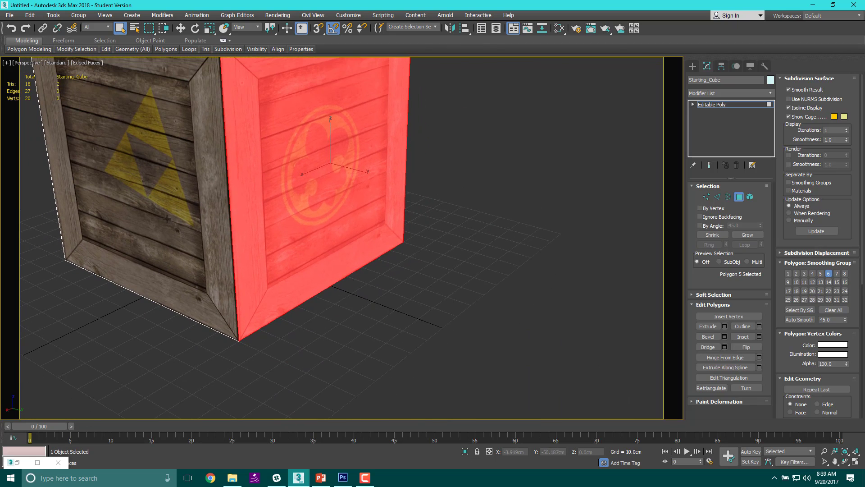
{"action": "scroll", "coordinate": [172, 194], "scroll_direction": "down", "scroll_amount": 3}
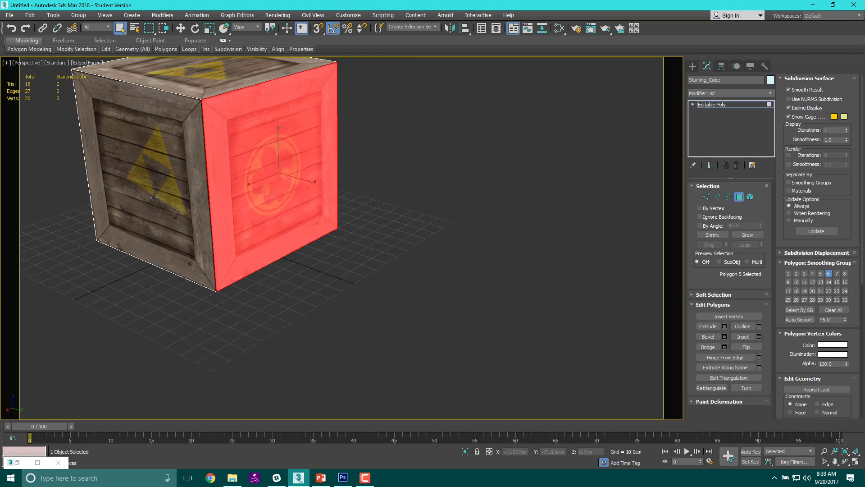
{"action": "left_click", "coordinate": [147, 191], "text": "ctrl"}
{"action": "middle_click_drag", "start_coordinate": [143, 188], "coordinate": [190, 181], "text": "alt"}
{"action": "middle_click_drag", "start_coordinate": [255, 186], "coordinate": [387, 232], "text": "alt"}
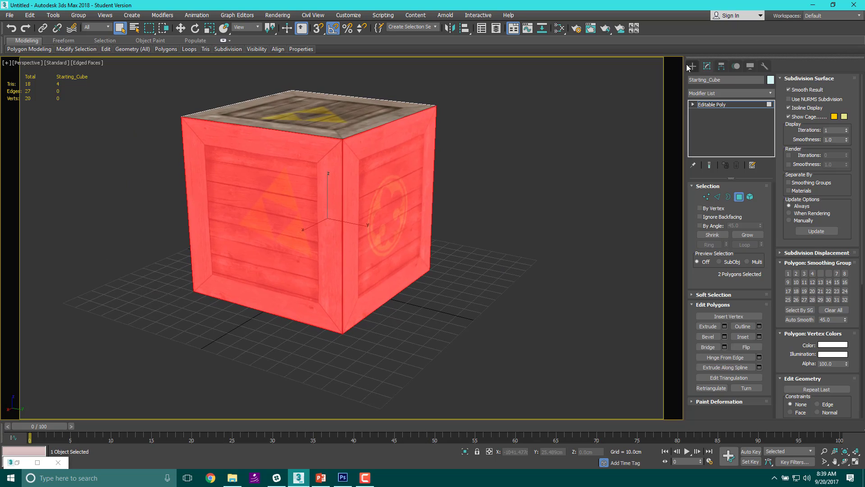
{"action": "left_click", "coordinate": [621, 176]}
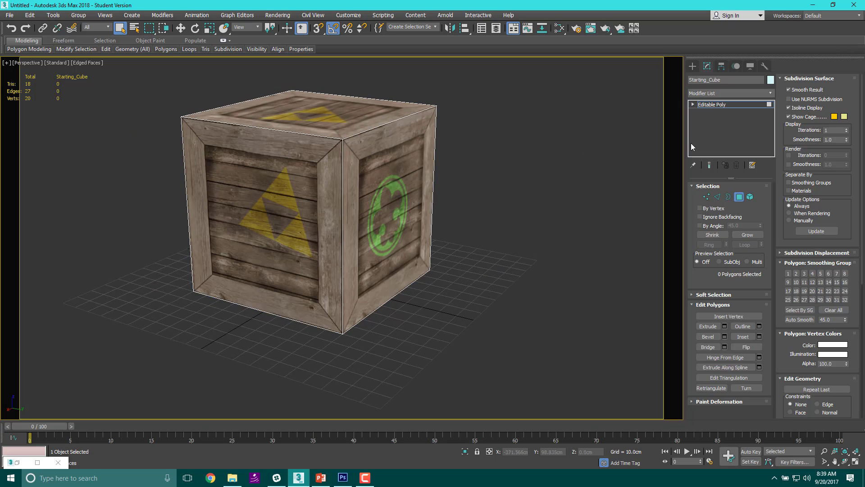
Step: Select the front yellow-triangle polygon, switch the selection to the green-emblem polygon, and deselect it
{"action": "left_click", "coordinate": [332, 246]}
{"action": "left_click", "coordinate": [404, 235]}
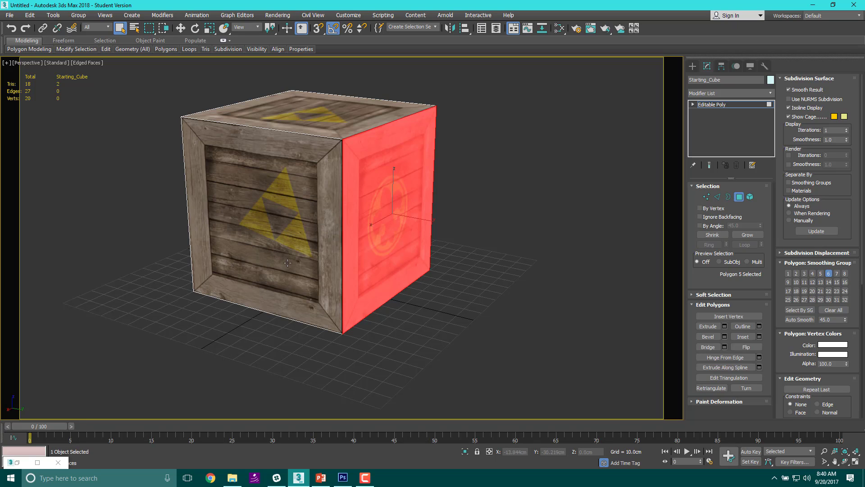
{"action": "left_click", "coordinate": [451, 205]}
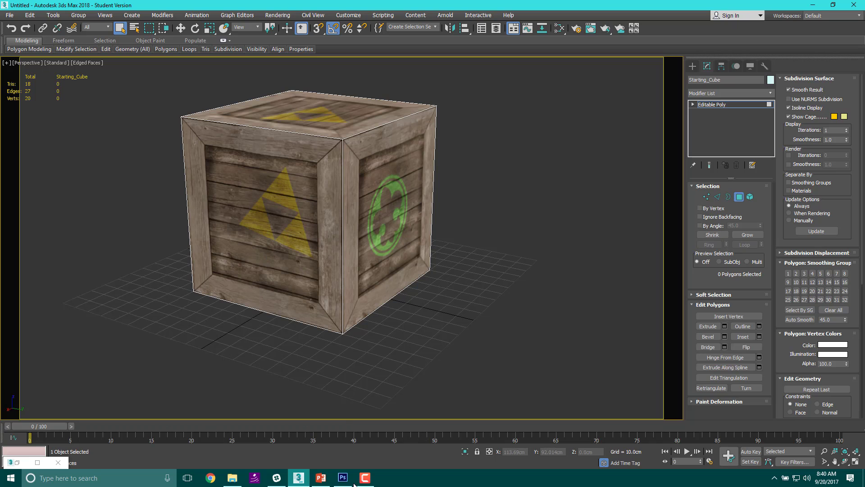
Step: Reopen the Slate Material Editor and assign Material #25 to the green-emblem side, moving its node and the editor clear of the cube
{"action": "key", "text": "m"}
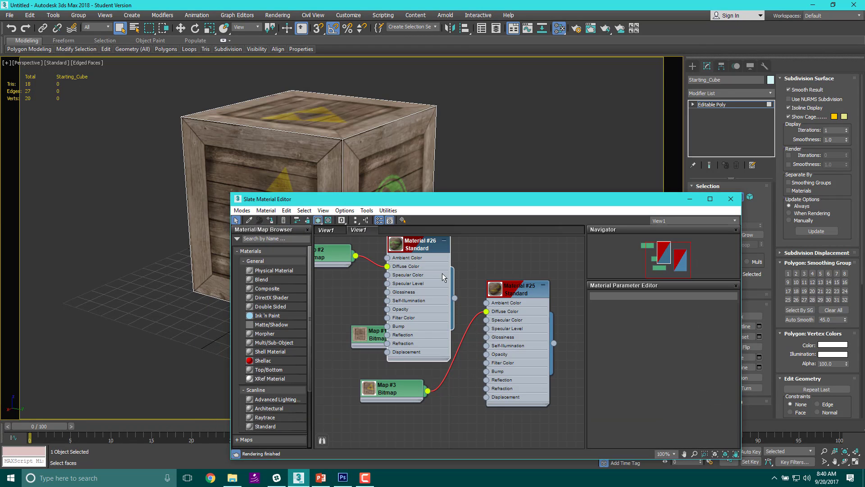
{"action": "left_click_drag", "start_coordinate": [526, 202], "coordinate": [618, 173]}
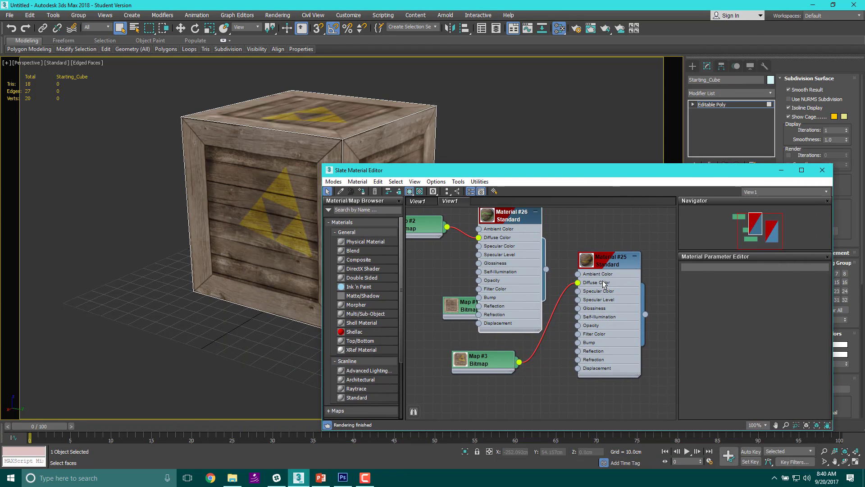
{"action": "left_click_drag", "start_coordinate": [604, 269], "coordinate": [567, 350]}
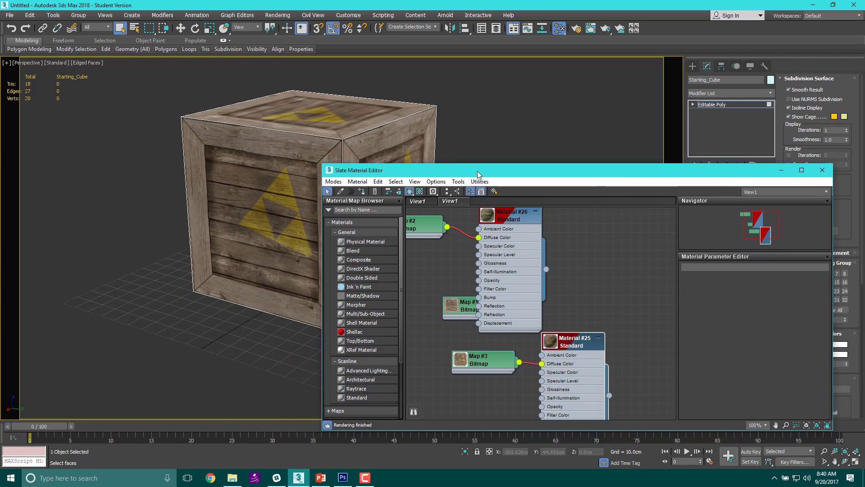
{"action": "left_click_drag", "start_coordinate": [478, 171], "coordinate": [348, 355]}
{"action": "mouse_move", "coordinate": [392, 216]}
{"action": "middle_mouse_down", "text": "alt"}
{"action": "mouse_move", "coordinate": [397, 204]}
{"action": "mouse_move", "coordinate": [378, 181]}
{"action": "mouse_move", "coordinate": [386, 208]}
{"action": "middle_mouse_up", "text": "alt"}
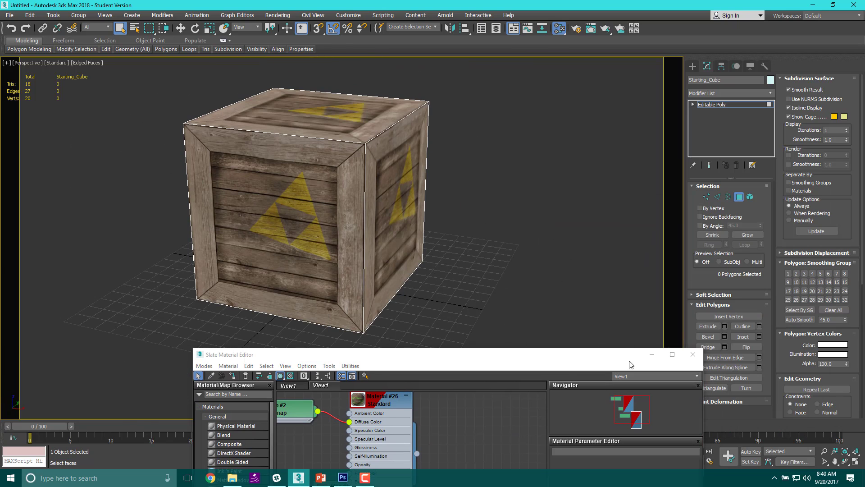
{"action": "left_click_drag", "start_coordinate": [631, 356], "coordinate": [438, 293]}
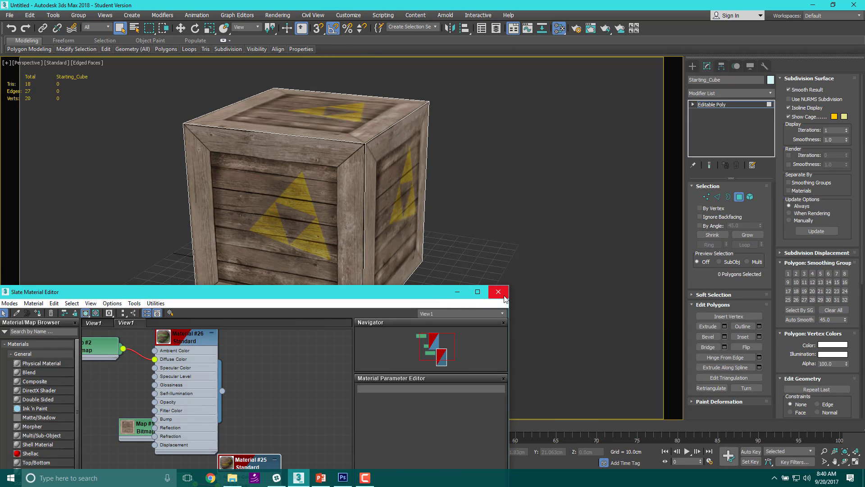
Step: Select individual side polygons of the cube one at a time, ending with the top polygon, to examine their textures
{"action": "left_click", "coordinate": [266, 178]}
{"action": "middle_click_drag", "start_coordinate": [489, 178], "coordinate": [378, 197], "text": "alt"}
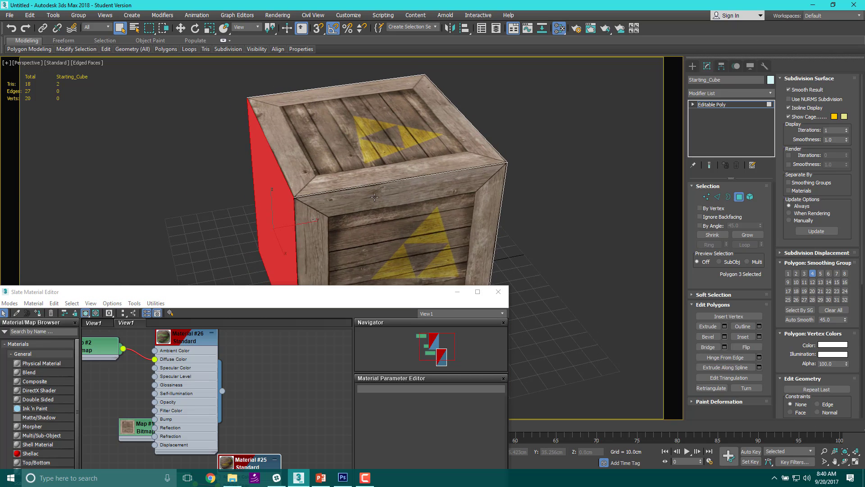
{"action": "left_click", "coordinate": [375, 197]}
{"action": "middle_click_drag", "start_coordinate": [427, 238], "coordinate": [406, 198]}
{"action": "left_click", "coordinate": [373, 108]}
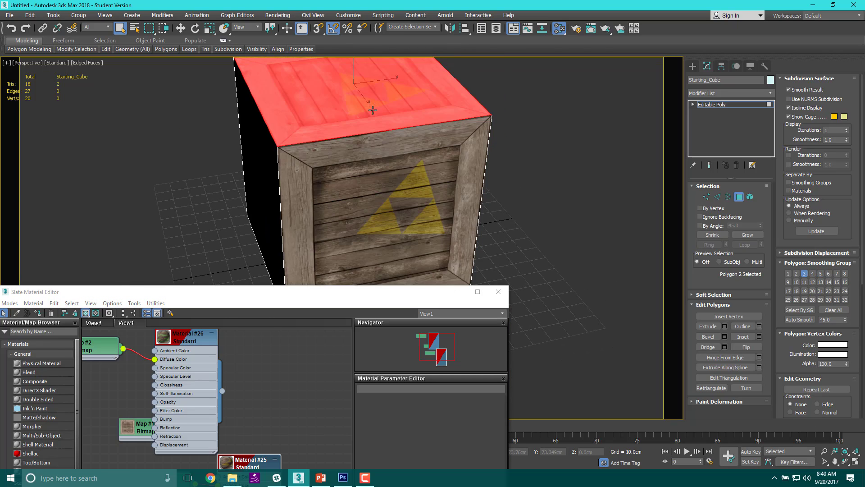
{"action": "middle_click_drag", "start_coordinate": [342, 175], "coordinate": [360, 212], "text": "alt"}
Step: Move the material editor off the viewport and clear the polygon selection
{"action": "left_click_drag", "start_coordinate": [458, 297], "coordinate": [493, 107]}
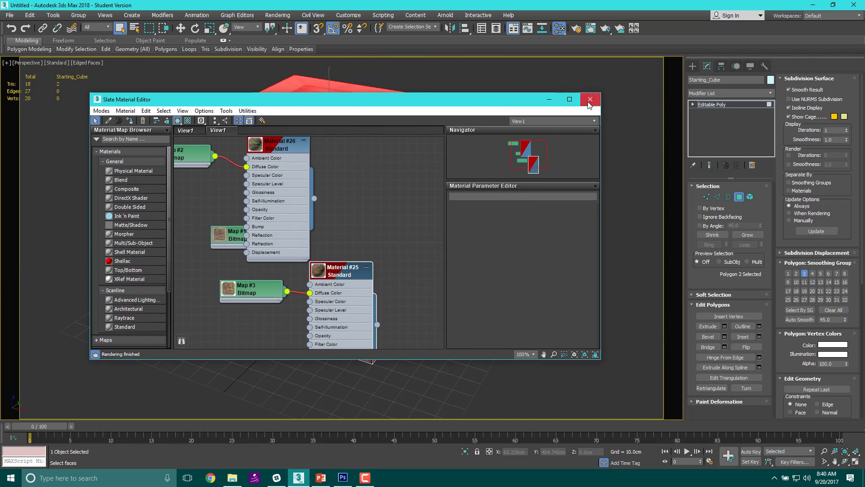
{"action": "left_click_drag", "start_coordinate": [483, 100], "coordinate": [0, 100]}
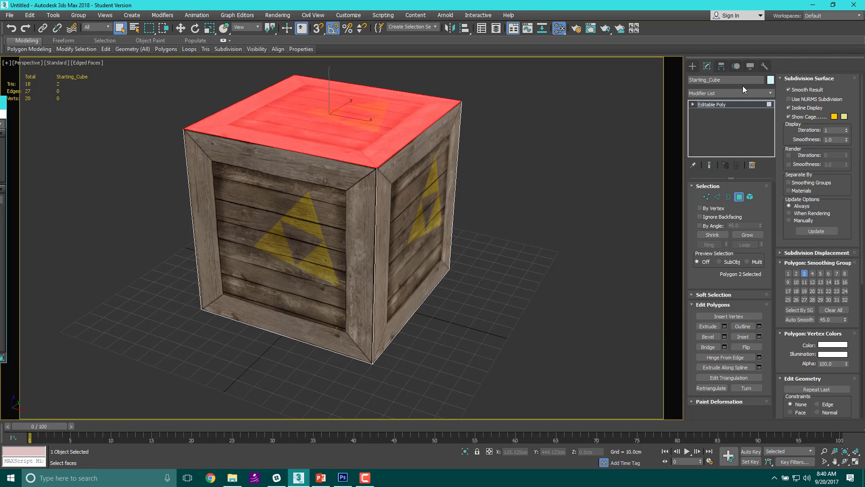
{"action": "left_click", "coordinate": [360, 215]}
{"action": "left_click", "coordinate": [630, 164]}
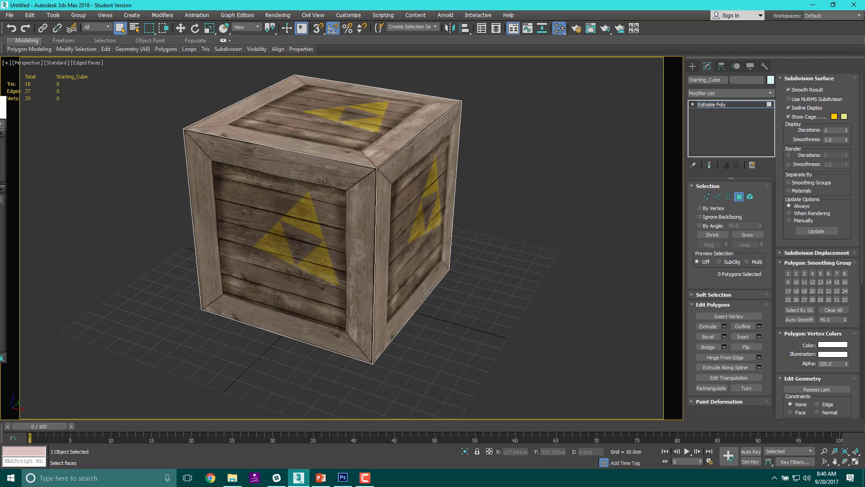
Step: Rename the Starting_Cube object to Crate
{"action": "left_click", "coordinate": [738, 80]}
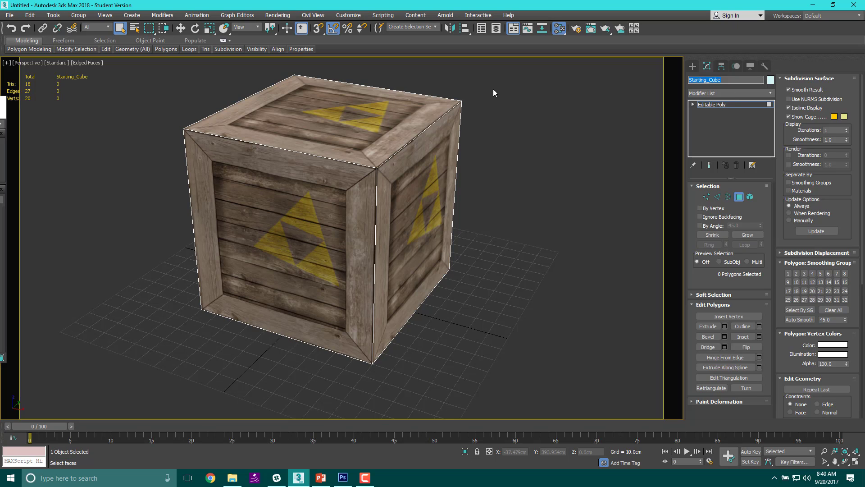
{"action": "type", "text": "Crate"}
{"action": "key", "text": "Return"}
Step: Add an Unwrap UVW modifier to the Crate above its Editable Poly
{"action": "left_click", "coordinate": [719, 93]}
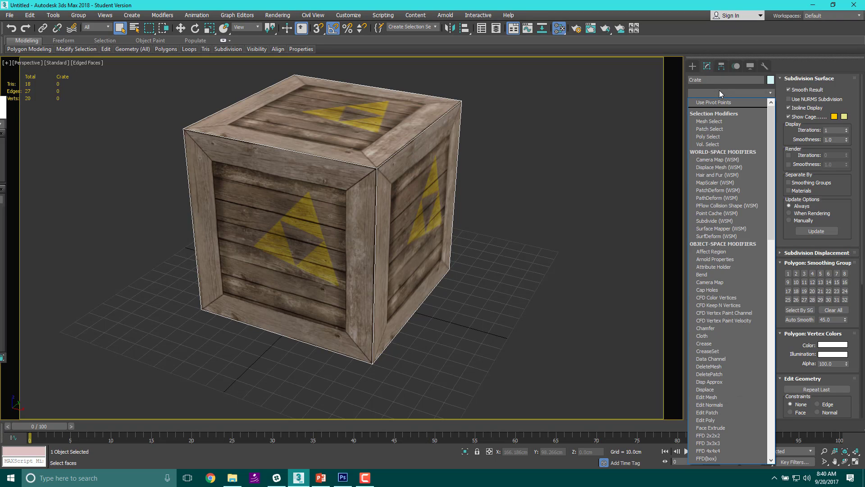
{"action": "key", "text": "u"}
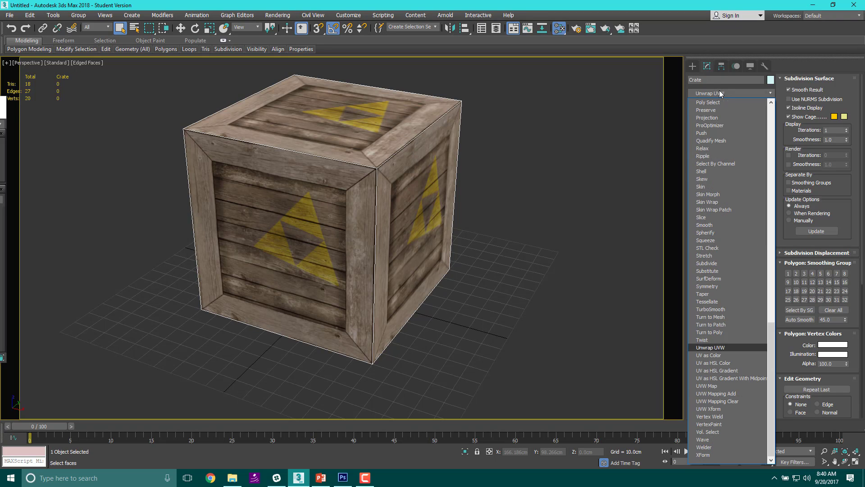
{"action": "left_click", "coordinate": [713, 350]}
{"action": "left_click", "coordinate": [723, 95]}
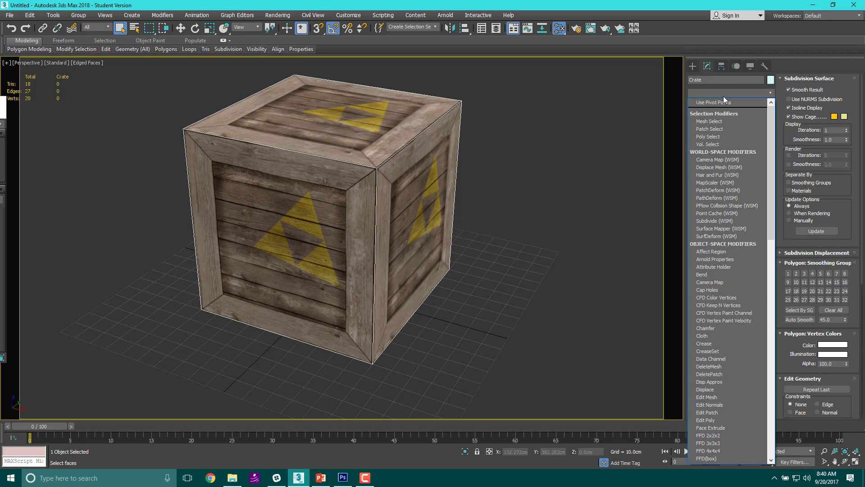
{"action": "key", "text": "u"}
{"action": "key", "text": "Return"}
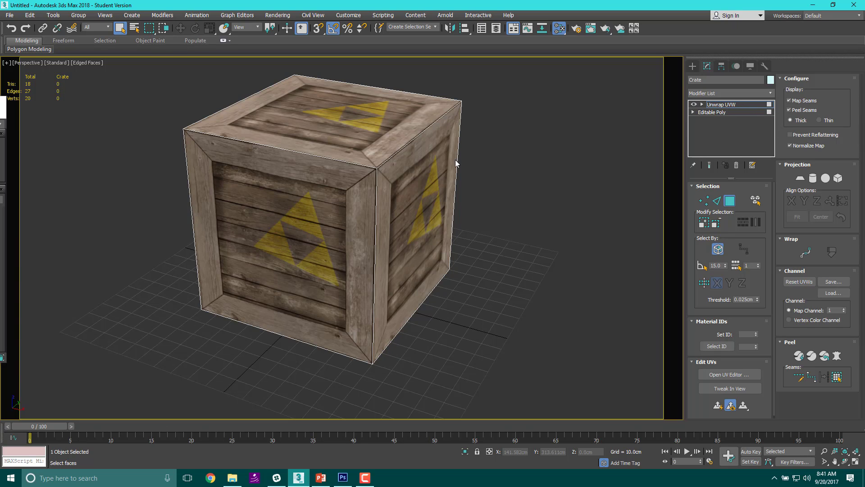
Step: Go to the Editable Poly level of the stack, accept the topology warning, and select and deselect the front polygon
{"action": "middle_click_drag", "start_coordinate": [455, 163], "coordinate": [387, 177], "text": "alt"}
{"action": "left_click", "coordinate": [725, 113]}
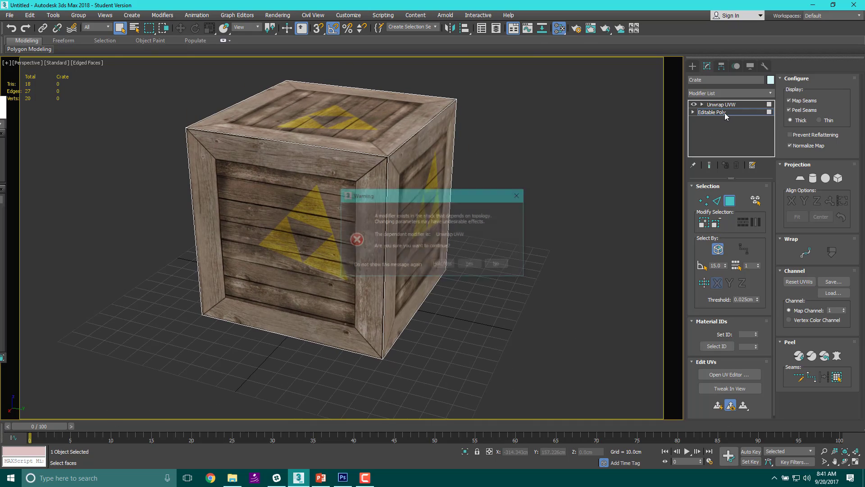
{"action": "left_click", "coordinate": [470, 264]}
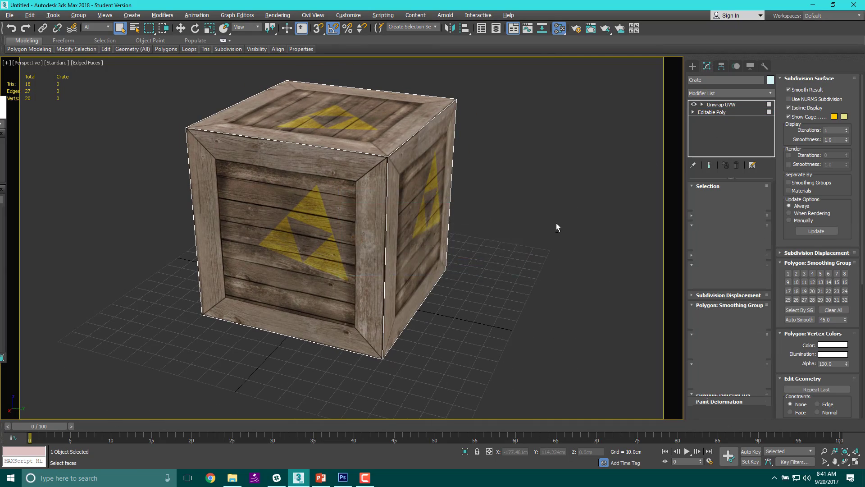
{"action": "middle_click_drag", "start_coordinate": [556, 225], "coordinate": [397, 171], "text": "alt"}
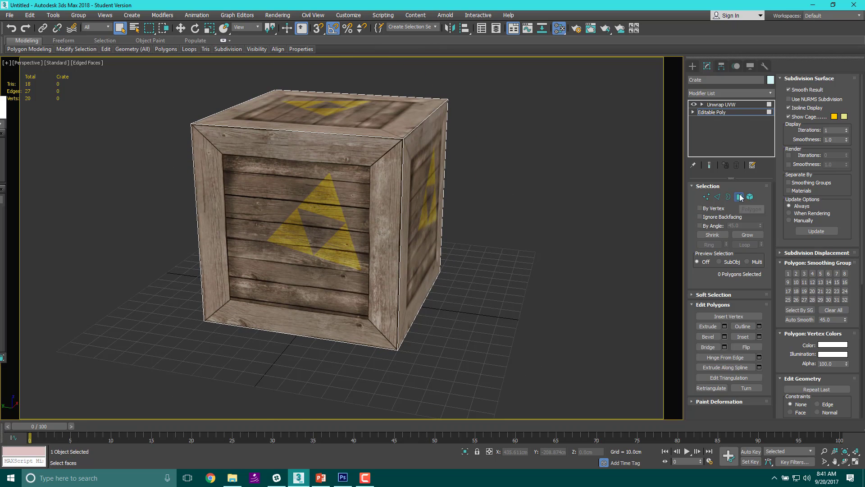
{"action": "left_click", "coordinate": [310, 202]}
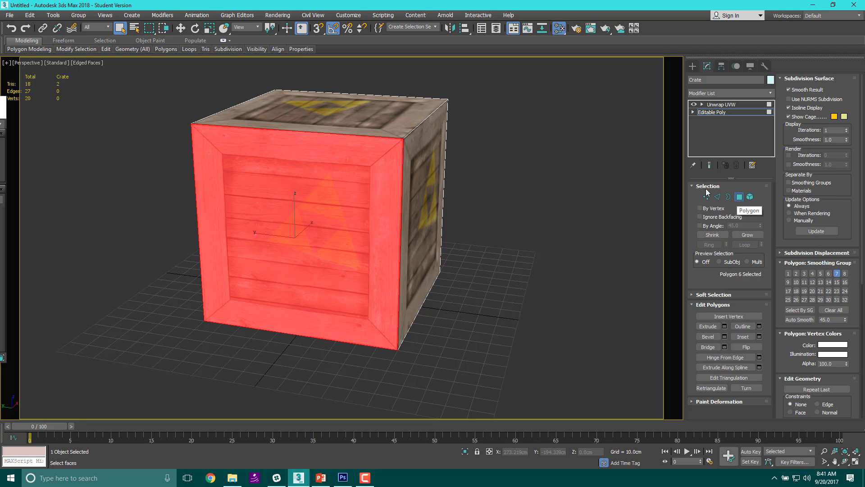
{"action": "left_click", "coordinate": [504, 254]}
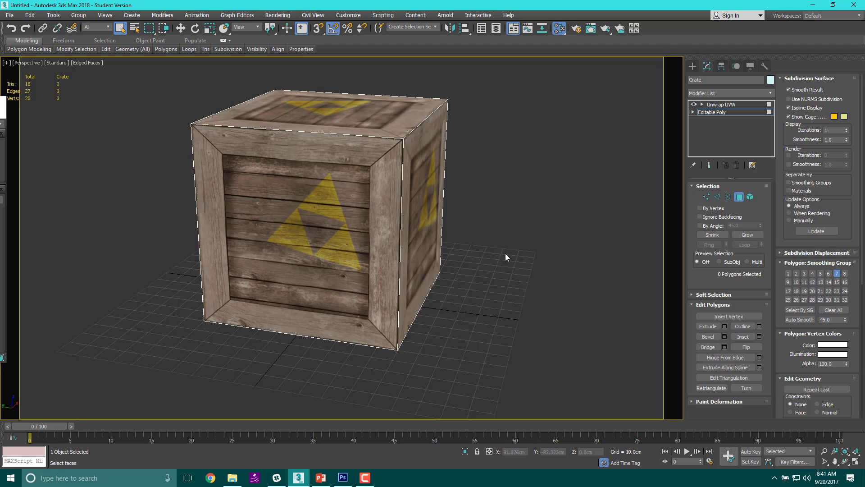
Step: Return to the Unwrap UVW level of the modifier stack and frame the crate in the viewport
{"action": "left_click", "coordinate": [733, 105]}
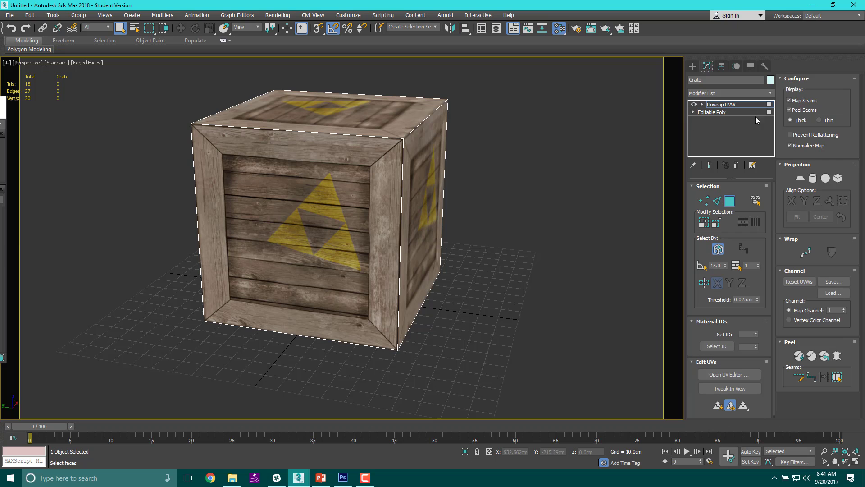
{"action": "middle_click_drag", "start_coordinate": [468, 228], "coordinate": [407, 249], "text": "alt"}
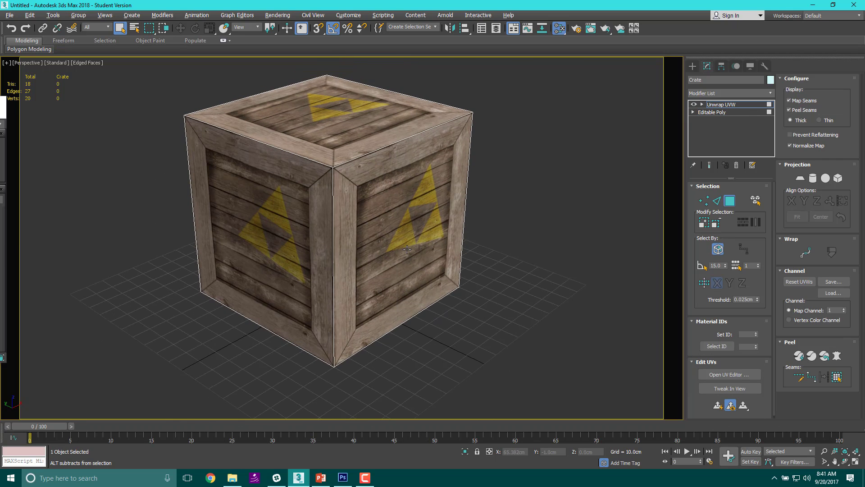
{"action": "key", "text": "z"}
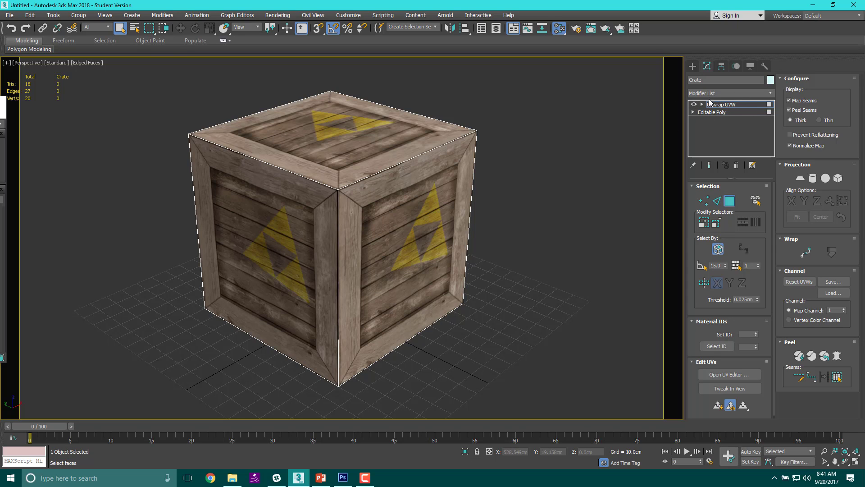
Step: Leave the Unwrap UVW sub-object level and switch to the Editable Poly level, accepting the topology warning
{"action": "left_click", "coordinate": [724, 105]}
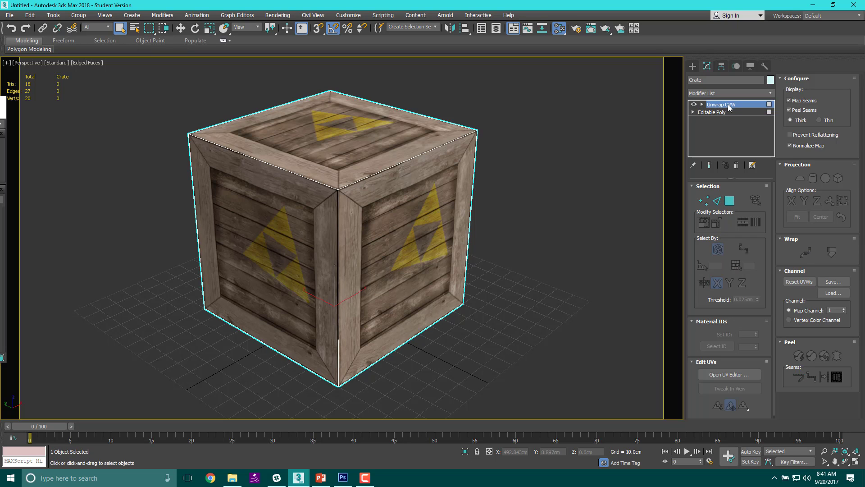
{"action": "left_click", "coordinate": [721, 113]}
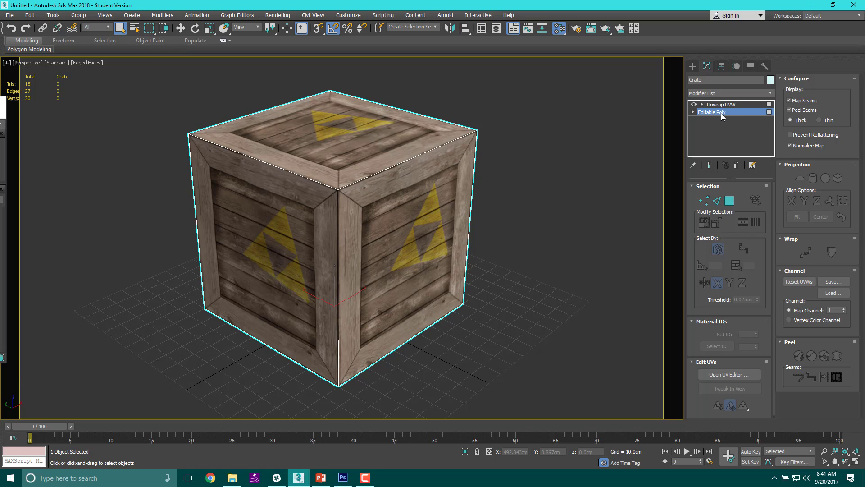
{"action": "left_click", "coordinate": [481, 264]}
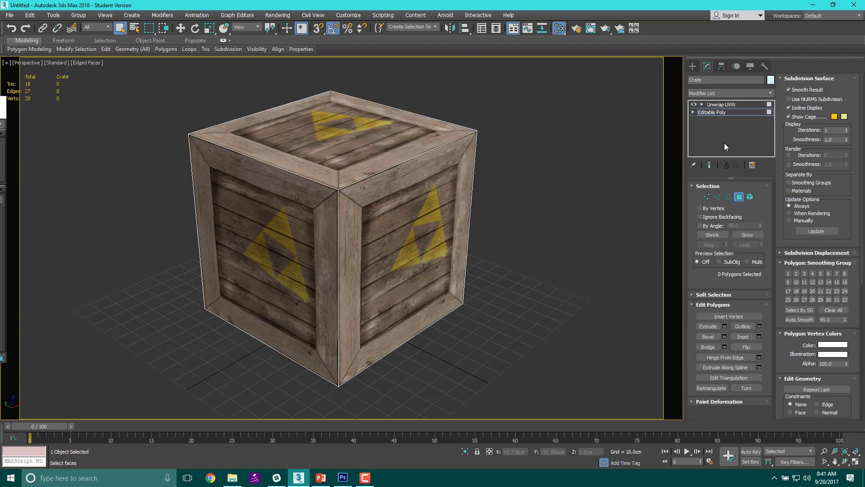
{"action": "middle_click_drag", "start_coordinate": [491, 250], "coordinate": [479, 269], "text": "alt"}
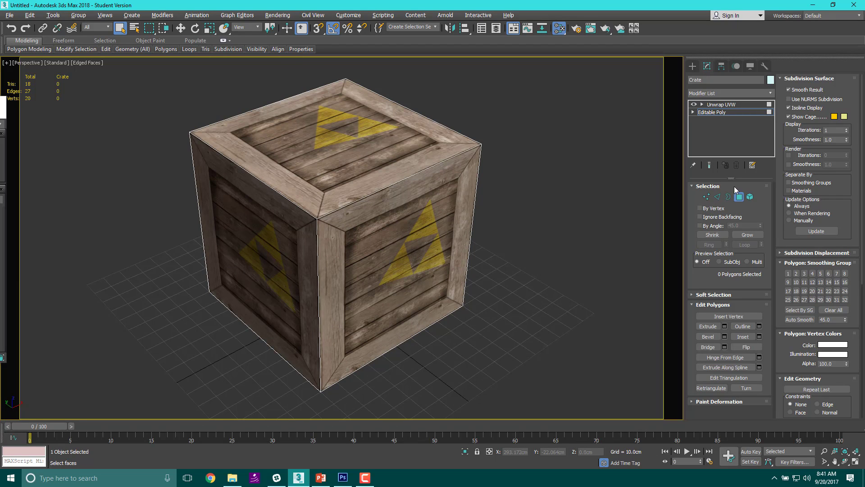
Step: Leave the polygon sub-object level of the Editable Poly and return to the Unwrap UVW level of the Crate
{"action": "left_click", "coordinate": [739, 197]}
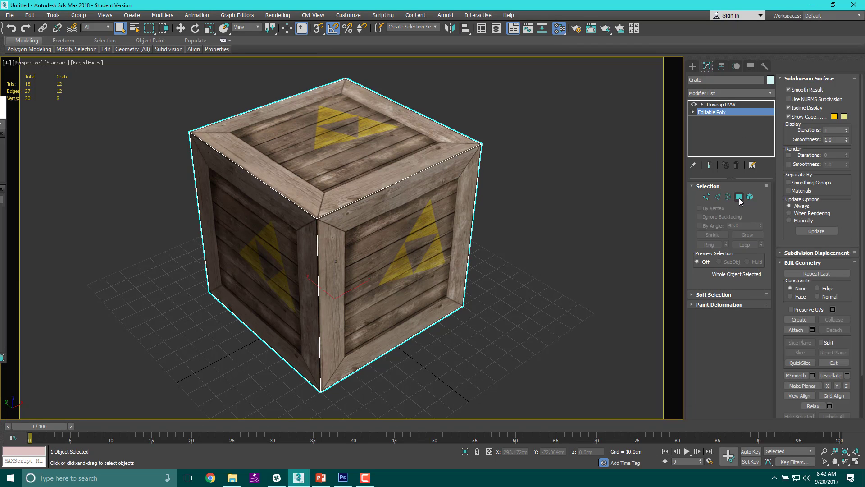
{"action": "left_click", "coordinate": [715, 105]}
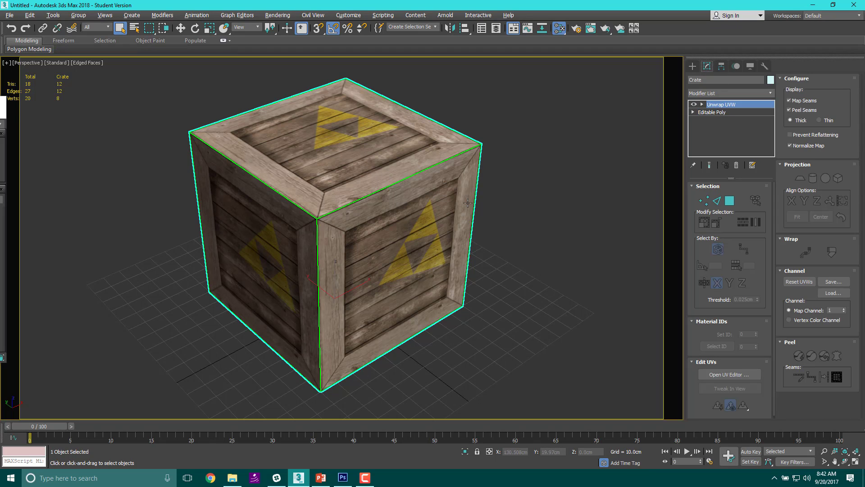
{"action": "middle_click_drag", "start_coordinate": [467, 203], "coordinate": [504, 226], "text": "alt"}
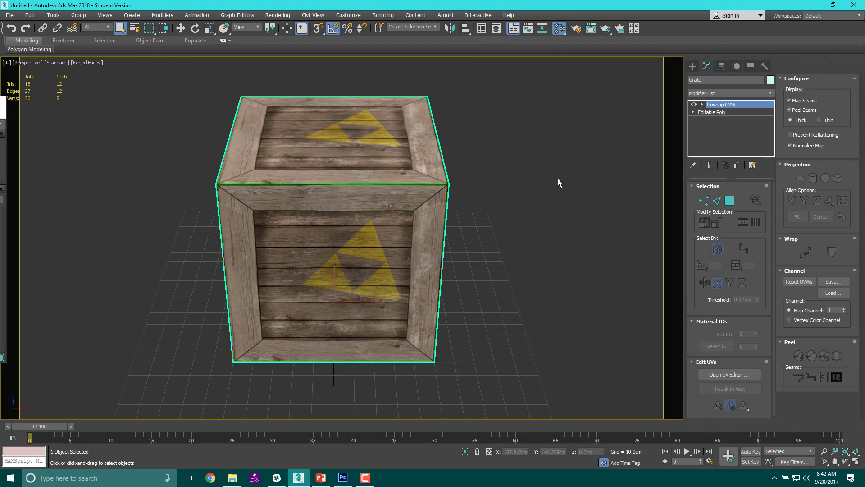
{"action": "middle_click_drag", "start_coordinate": [557, 180], "coordinate": [422, 147], "text": "alt"}
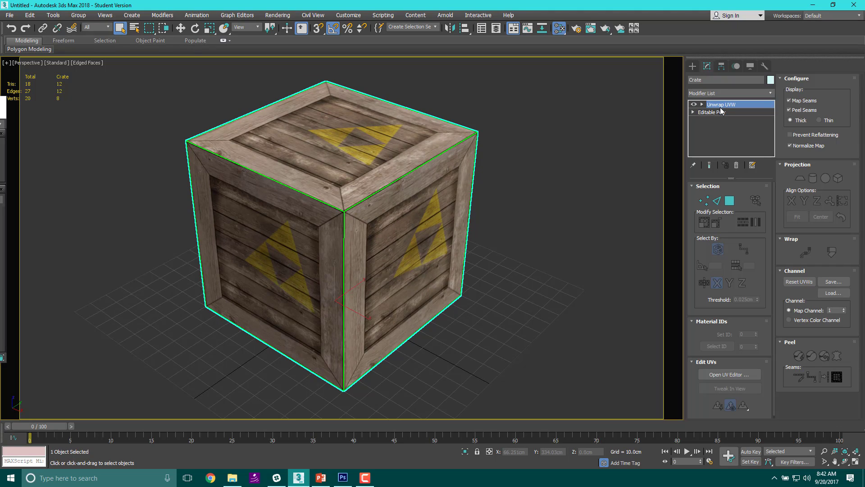
Step: Open the UV editor for the Crate, enlarge its window and place it beside the crate in the viewport
{"action": "left_click", "coordinate": [753, 378]}
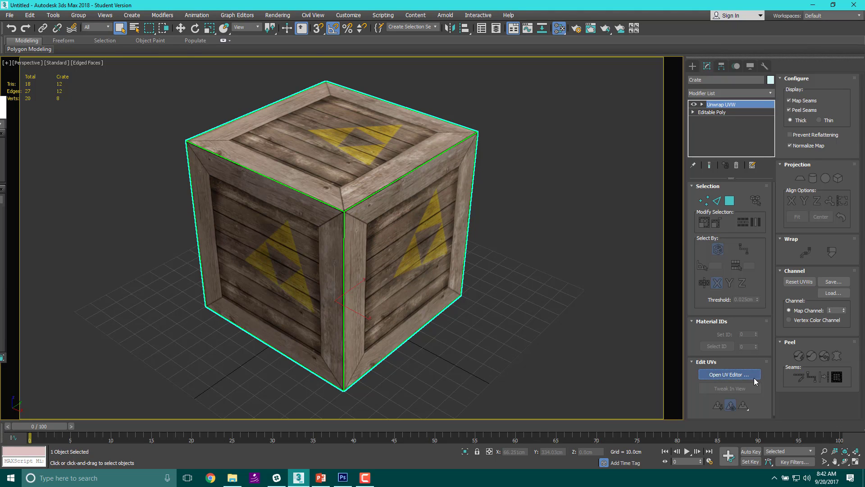
{"action": "left_click_drag", "start_coordinate": [167, 44], "coordinate": [265, 53]}
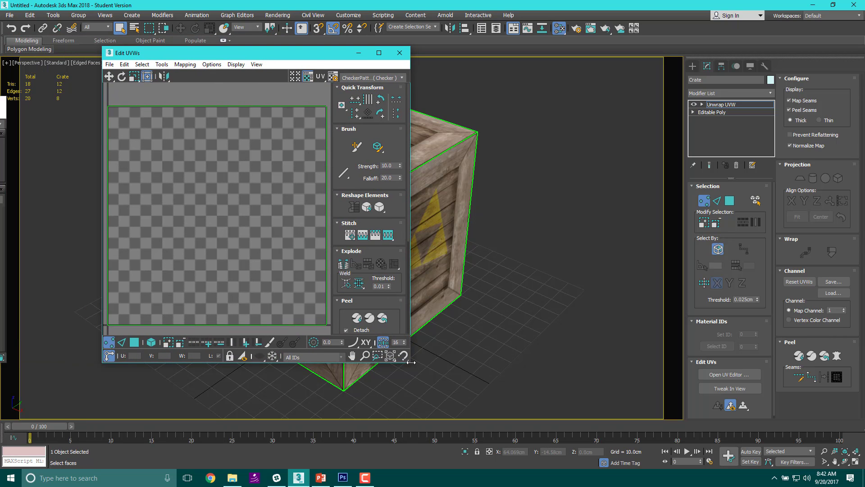
{"action": "left_click_drag", "start_coordinate": [411, 364], "coordinate": [490, 432]}
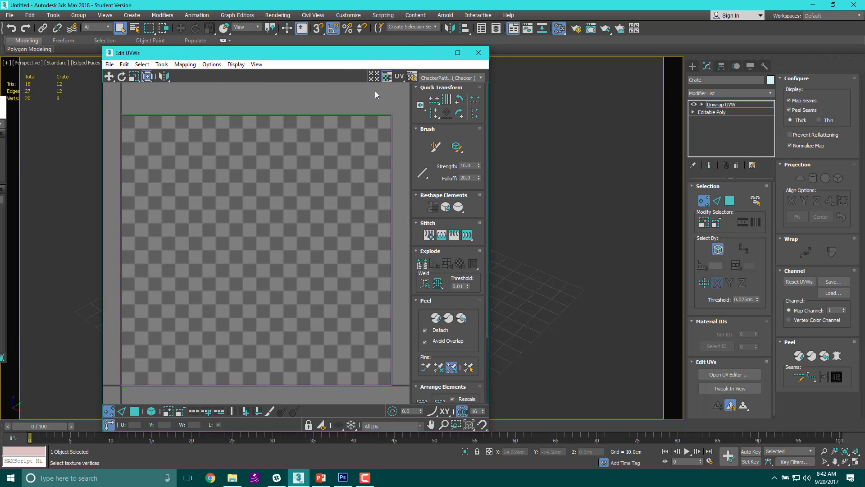
{"action": "left_click_drag", "start_coordinate": [362, 60], "coordinate": [677, 42]}
{"action": "middle_click_drag", "start_coordinate": [280, 193], "coordinate": [250, 204], "text": "alt"}
{"action": "scroll", "coordinate": [218, 186], "scroll_direction": "down", "scroll_amount": 5}
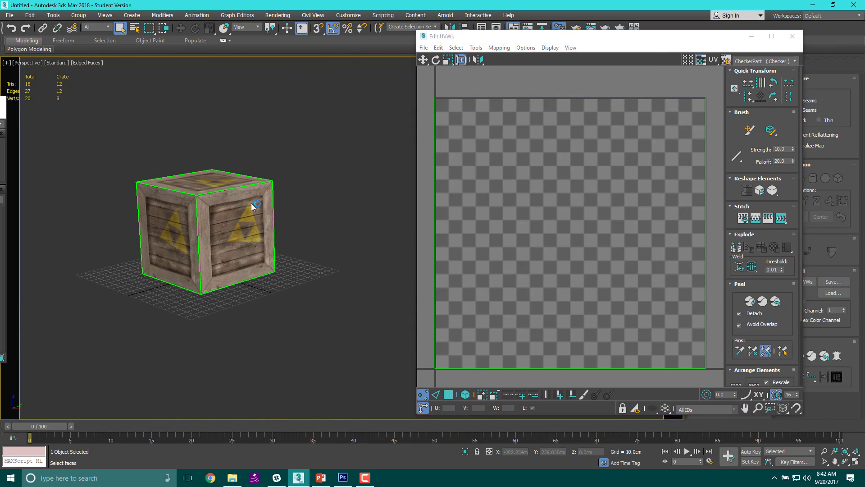
{"action": "left_click_drag", "start_coordinate": [511, 40], "coordinate": [437, 20]}
{"action": "left_click_drag", "start_coordinate": [727, 395], "coordinate": [837, 471]}
{"action": "scroll", "coordinate": [527, 260], "scroll_direction": "down", "scroll_amount": 3}
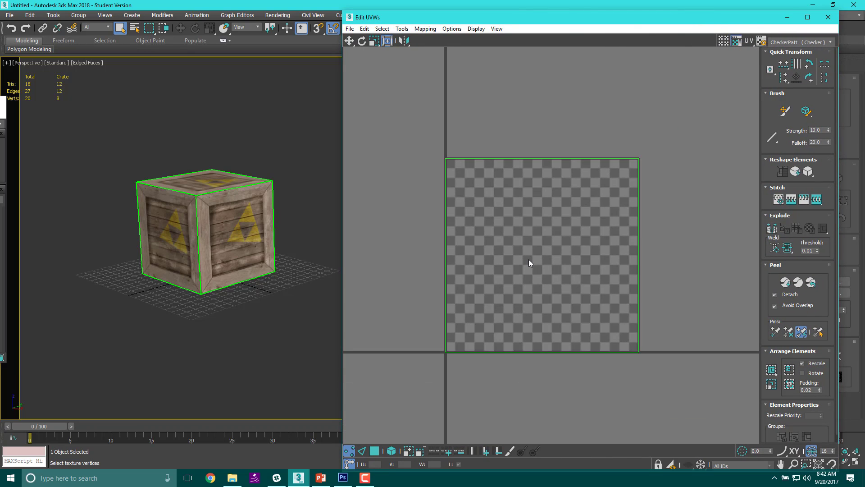
{"action": "scroll", "coordinate": [527, 259], "scroll_direction": "up", "scroll_amount": 3}
{"action": "scroll", "coordinate": [504, 242], "scroll_direction": "down", "scroll_amount": 3}
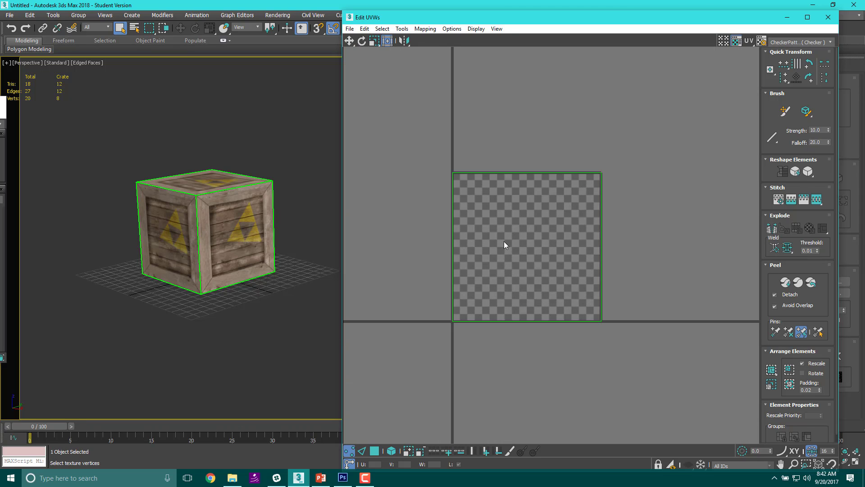
Step: Enable polygon selection for the UVs and move two stacked faces off the checker tile to its upper left and upper right
{"action": "left_click", "coordinate": [374, 450]}
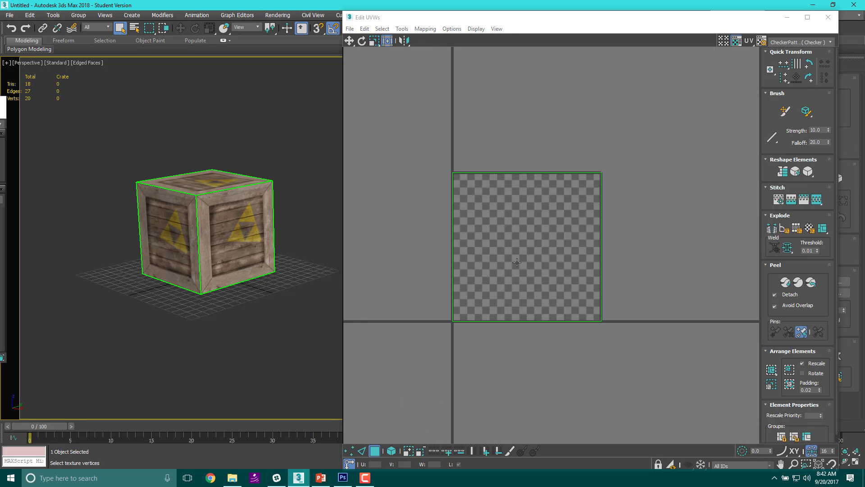
{"action": "left_click", "coordinate": [540, 200]}
{"action": "left_click_drag", "start_coordinate": [536, 240], "coordinate": [358, 136]}
{"action": "left_click", "coordinate": [538, 242]}
{"action": "left_click_drag", "start_coordinate": [539, 242], "coordinate": [551, 208]}
{"action": "left_click_drag", "start_coordinate": [587, 155], "coordinate": [706, 62]}
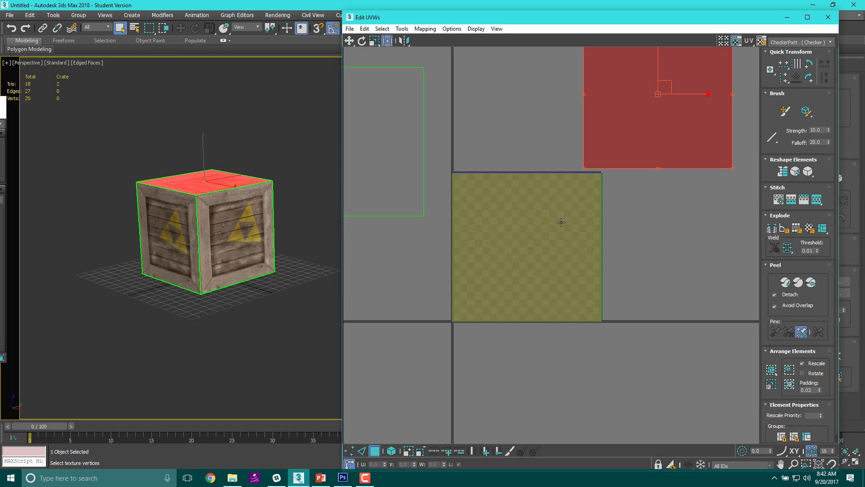
Step: Move the remaining four stacked UV faces off the checker tile, two below it, one to its right and one above
{"action": "left_click", "coordinate": [542, 232]}
{"action": "left_click_drag", "start_coordinate": [530, 246], "coordinate": [392, 392]}
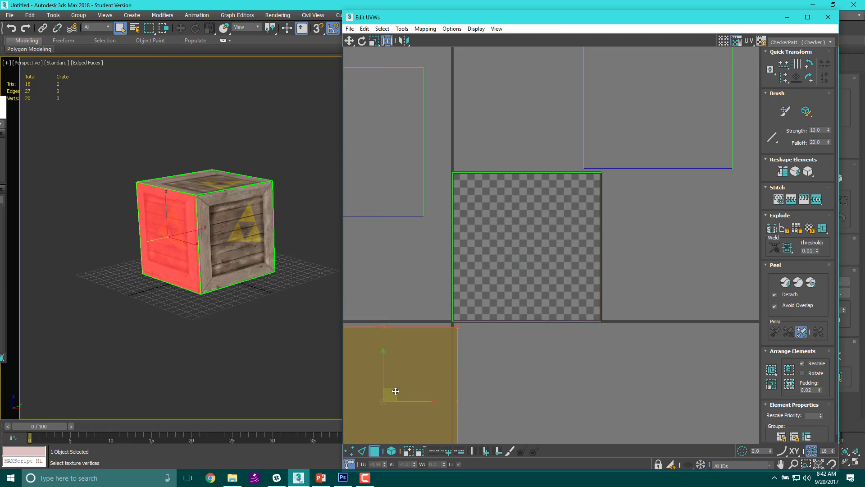
{"action": "left_click", "coordinate": [582, 226]}
{"action": "left_click_drag", "start_coordinate": [572, 286], "coordinate": [671, 406]}
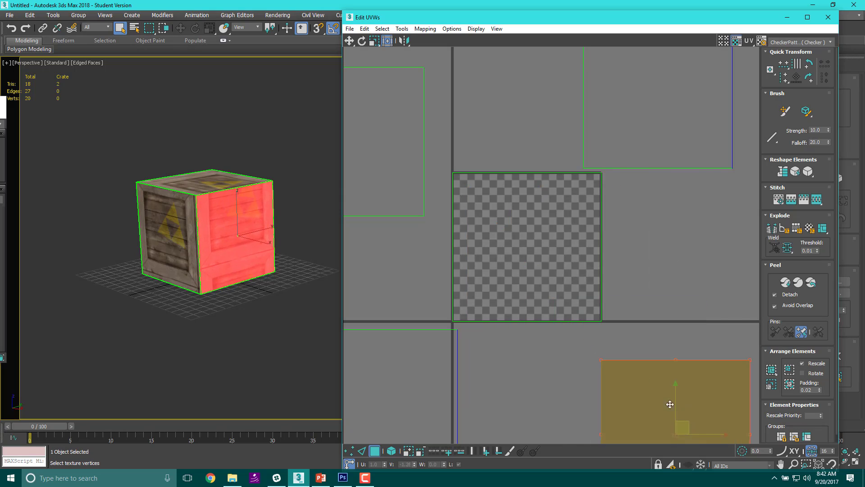
{"action": "left_click", "coordinate": [551, 247]}
{"action": "left_click_drag", "start_coordinate": [552, 237], "coordinate": [794, 247]}
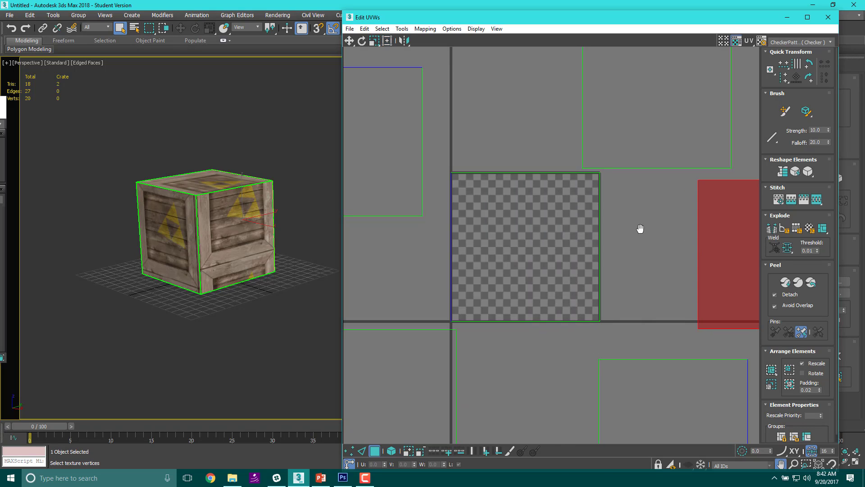
{"action": "scroll", "coordinate": [620, 229], "scroll_direction": "down", "scroll_amount": 5}
{"action": "left_click", "coordinate": [579, 230]}
{"action": "left_click_drag", "start_coordinate": [577, 228], "coordinate": [551, 85]}
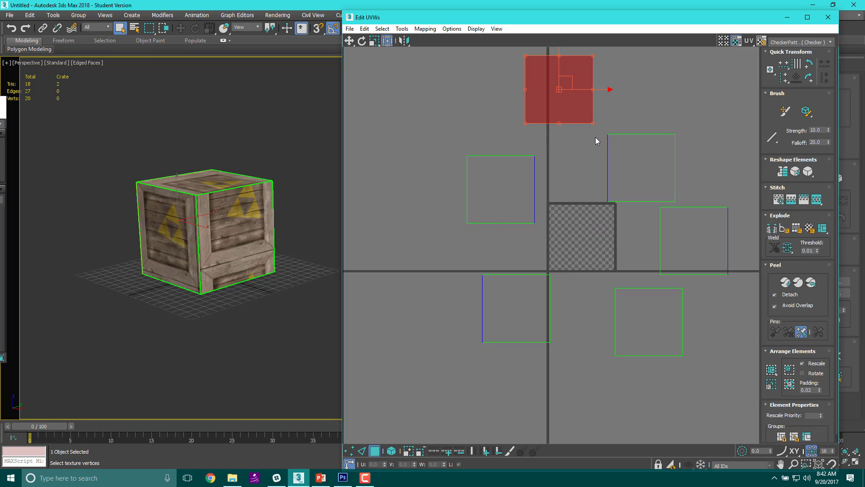
Step: Examine the crate's texture from several angles and compare it with the separated UV faces around the checker tile
{"action": "mouse_move", "coordinate": [191, 231]}
{"action": "middle_mouse_down", "text": "alt"}
{"action": "mouse_move", "coordinate": [204, 275]}
{"action": "mouse_move", "coordinate": [226, 293]}
{"action": "mouse_move", "coordinate": [219, 228]}
{"action": "mouse_move", "coordinate": [182, 229]}
{"action": "middle_mouse_up", "text": "alt"}
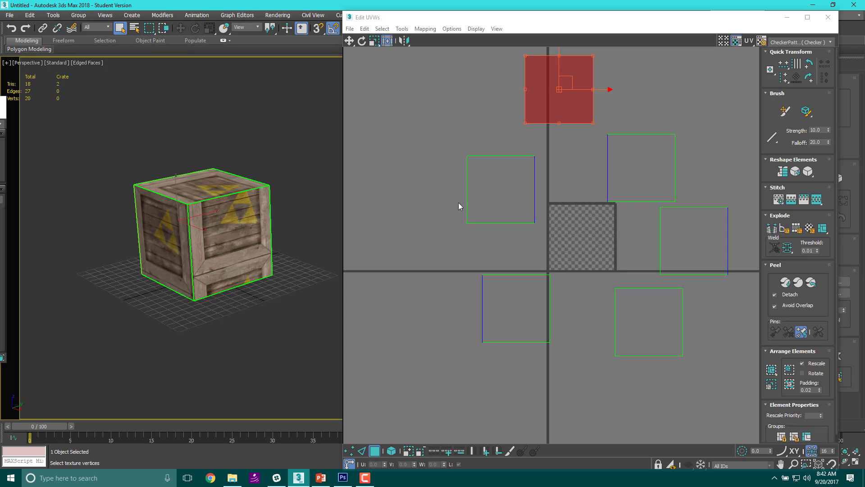
{"action": "scroll", "coordinate": [498, 212], "scroll_direction": "down", "scroll_amount": 1}
{"action": "middle_click_drag", "start_coordinate": [498, 213], "coordinate": [469, 251]}
{"action": "scroll", "coordinate": [496, 145], "scroll_direction": "up", "scroll_amount": 5}
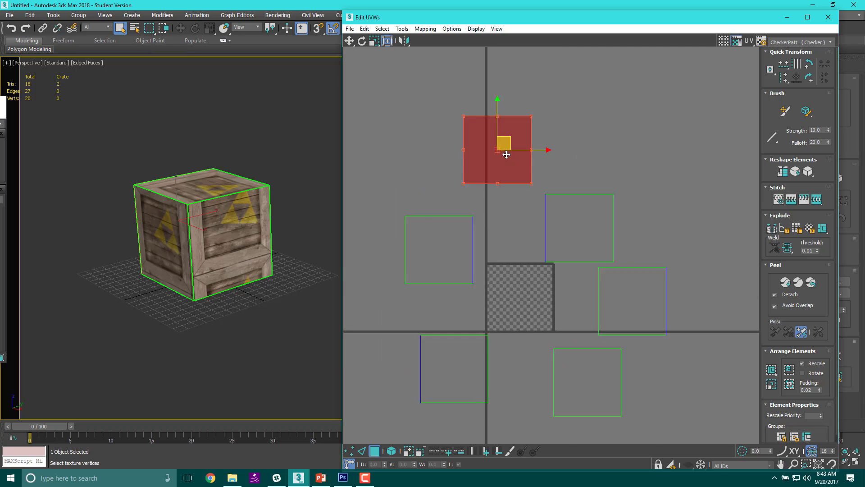
{"action": "scroll", "coordinate": [505, 154], "scroll_direction": "up", "scroll_amount": 1}
{"action": "middle_click_drag", "start_coordinate": [252, 235], "coordinate": [386, 276], "text": "alt"}
{"action": "scroll", "coordinate": [510, 310], "scroll_direction": "down", "scroll_amount": 3}
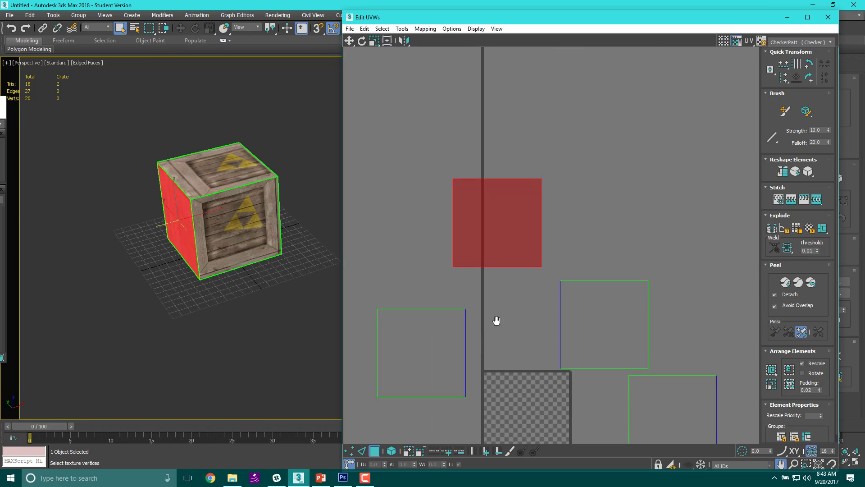
{"action": "middle_click_drag", "start_coordinate": [496, 320], "coordinate": [500, 247]}
{"action": "scroll", "coordinate": [499, 247], "scroll_direction": "down", "scroll_amount": 1}
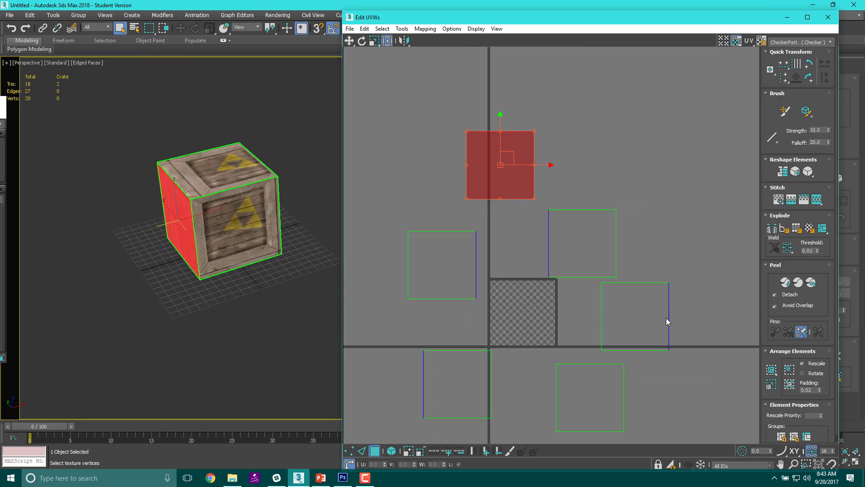
{"action": "middle_click_drag", "start_coordinate": [596, 339], "coordinate": [615, 367]}
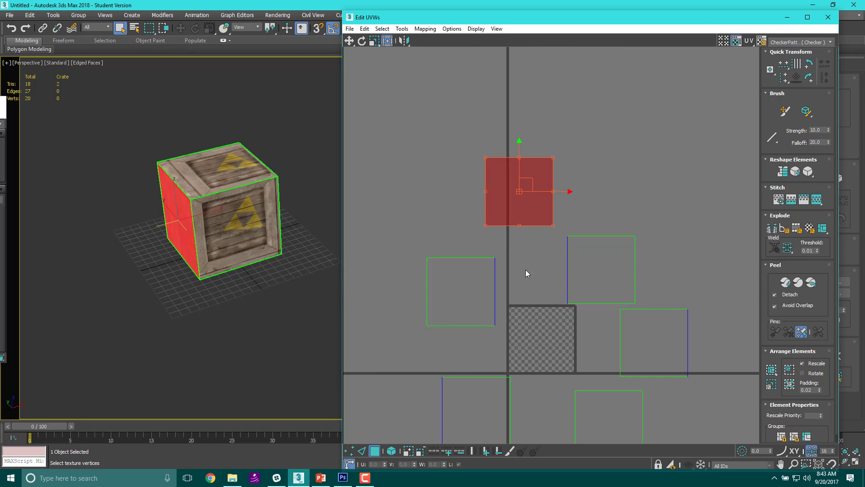
{"action": "middle_click_drag", "start_coordinate": [525, 269], "coordinate": [496, 187]}
{"action": "scroll", "coordinate": [487, 210], "scroll_direction": "down", "scroll_amount": 1}
{"action": "scroll", "coordinate": [524, 250], "scroll_direction": "up", "scroll_amount": 5}
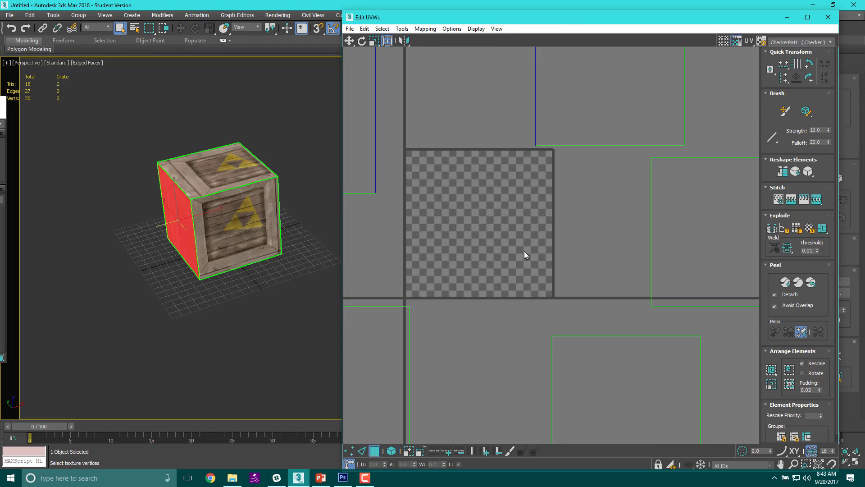
{"action": "scroll", "coordinate": [523, 250], "scroll_direction": "down", "scroll_amount": 3}
{"action": "middle_click_drag", "start_coordinate": [497, 200], "coordinate": [514, 309]}
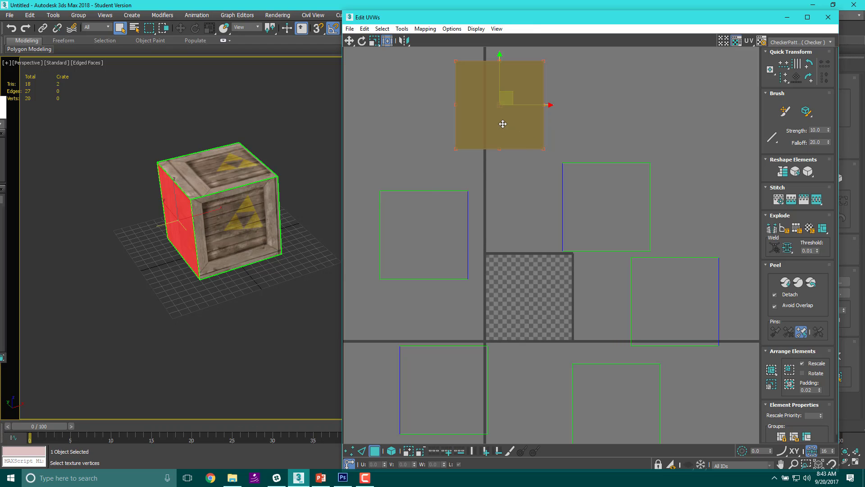
Step: Move the selected UV face from above the checker tile back onto the tile, aligned with its edges
{"action": "mouse_move", "coordinate": [500, 117]}
{"action": "left_mouse_down"}
{"action": "mouse_move", "coordinate": [499, 174]}
{"action": "mouse_move", "coordinate": [533, 155]}
{"action": "mouse_move", "coordinate": [494, 125]}
{"action": "left_mouse_up"}
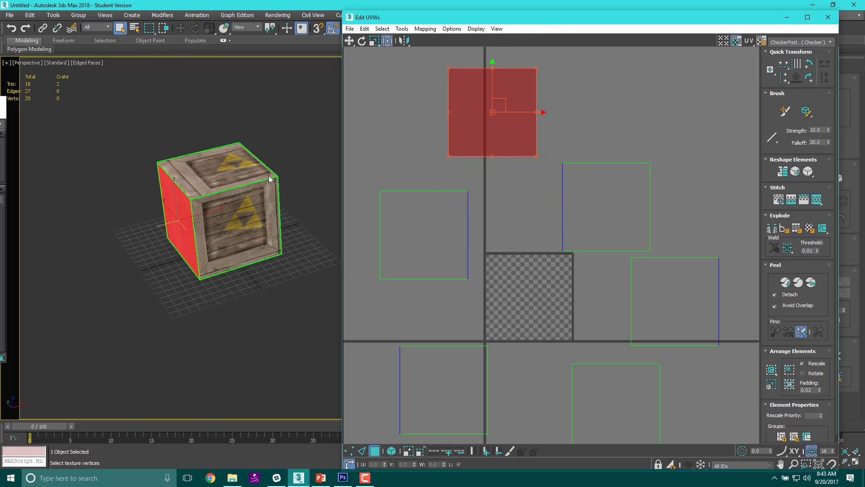
{"action": "middle_click_drag", "start_coordinate": [200, 223], "coordinate": [261, 201], "text": "alt"}
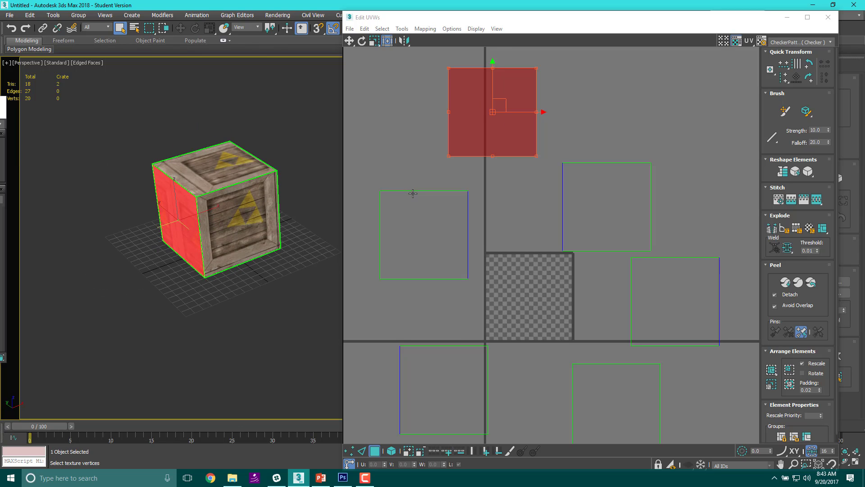
{"action": "left_click_drag", "start_coordinate": [488, 131], "coordinate": [521, 305]}
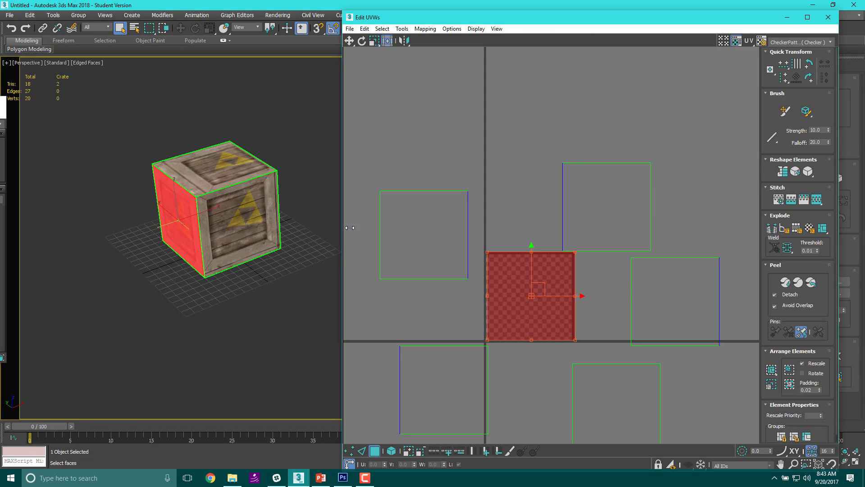
Step: Squeeze the selected UV face horizontally into a narrow strip at the tile's left edge and inspect the mapping on the crate
{"action": "scroll", "coordinate": [512, 266], "scroll_direction": "down", "scroll_amount": 2}
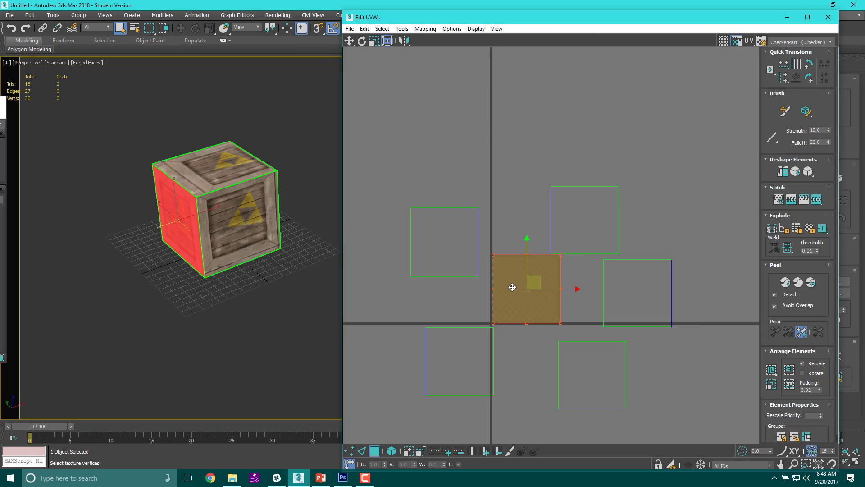
{"action": "scroll", "coordinate": [518, 304], "scroll_direction": "up", "scroll_amount": 2}
{"action": "scroll", "coordinate": [519, 307], "scroll_direction": "up", "scroll_amount": 2}
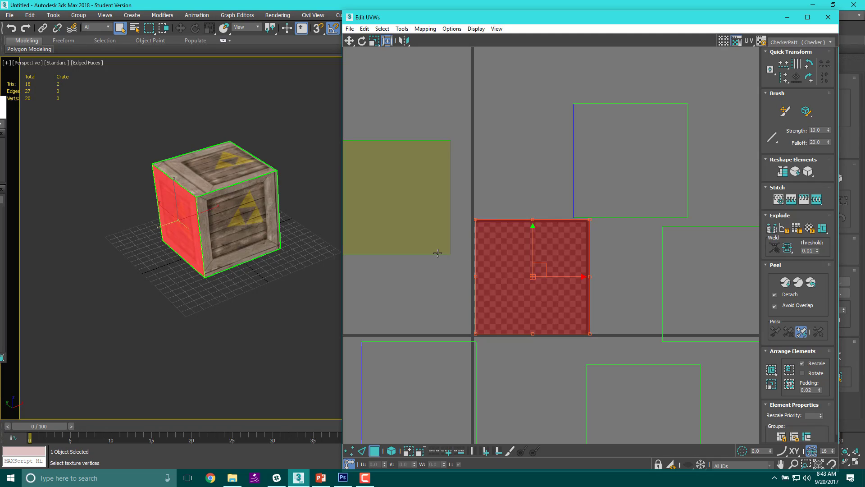
{"action": "left_click_drag", "start_coordinate": [589, 277], "coordinate": [588, 276]}
{"action": "left_click_drag", "start_coordinate": [589, 221], "coordinate": [498, 224]}
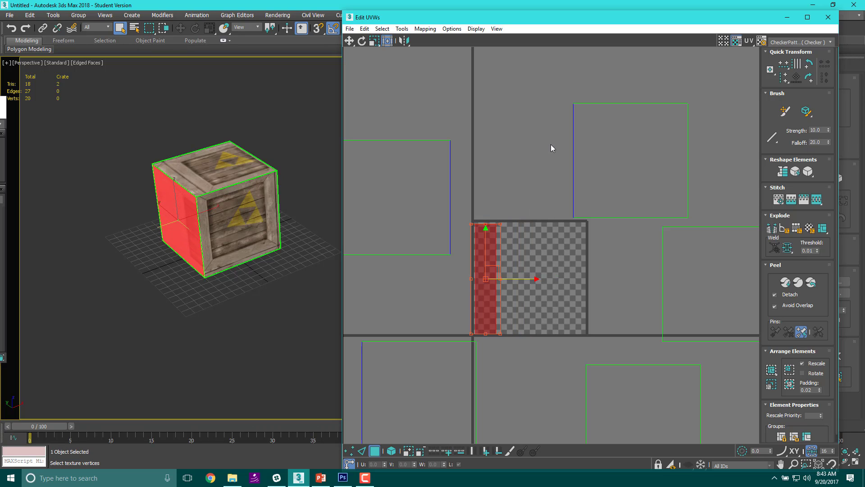
{"action": "middle_click_drag", "start_coordinate": [222, 215], "coordinate": [281, 193], "text": "alt"}
{"action": "scroll", "coordinate": [134, 226], "scroll_direction": "up", "scroll_amount": 5}
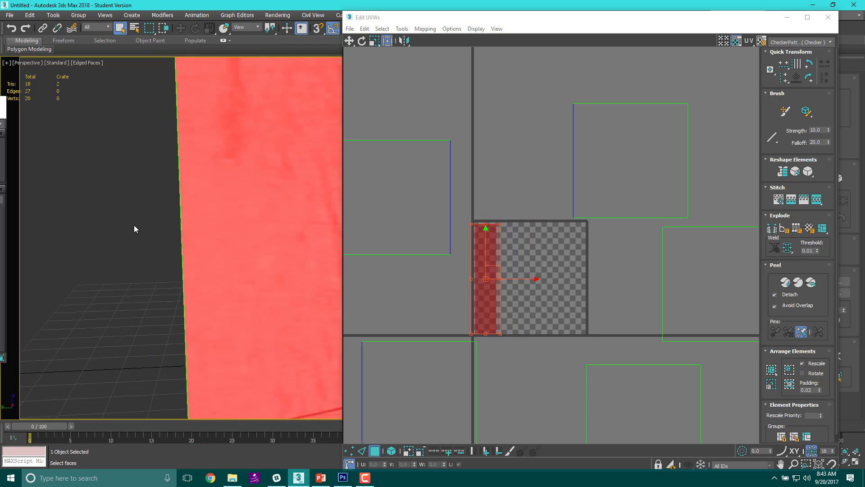
{"action": "scroll", "coordinate": [134, 226], "scroll_direction": "down", "scroll_amount": 3}
{"action": "left_click", "coordinate": [134, 225]}
{"action": "middle_click_drag", "start_coordinate": [134, 226], "coordinate": [180, 223], "text": "alt"}
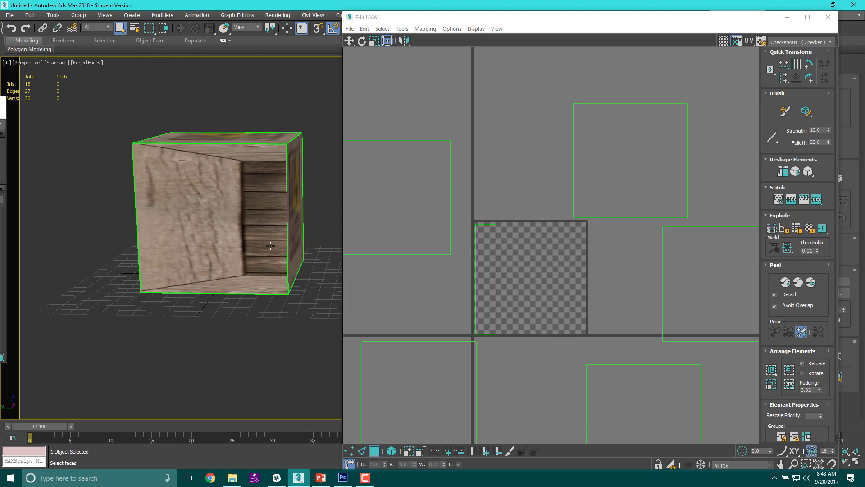
Step: Move the narrow UV strip to the middle of the checker tile, then deselect and reselect it
{"action": "left_click_drag", "start_coordinate": [478, 270], "coordinate": [530, 272]}
{"action": "left_click", "coordinate": [263, 376]}
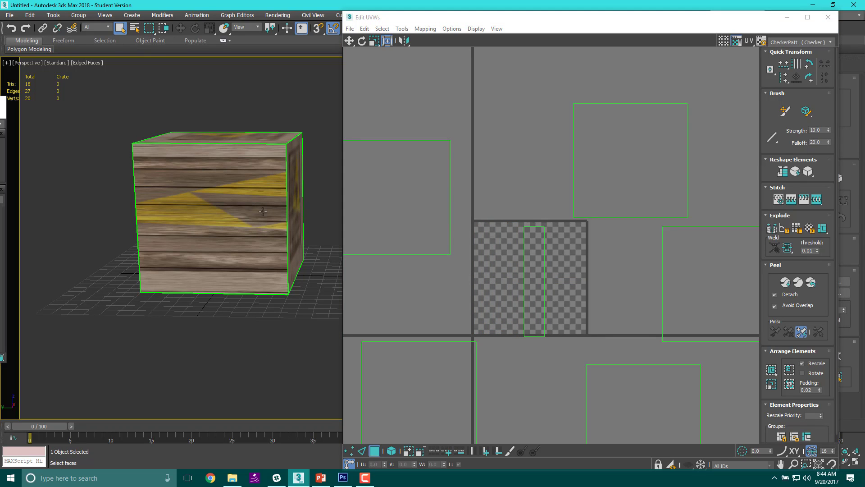
{"action": "left_click", "coordinate": [534, 250]}
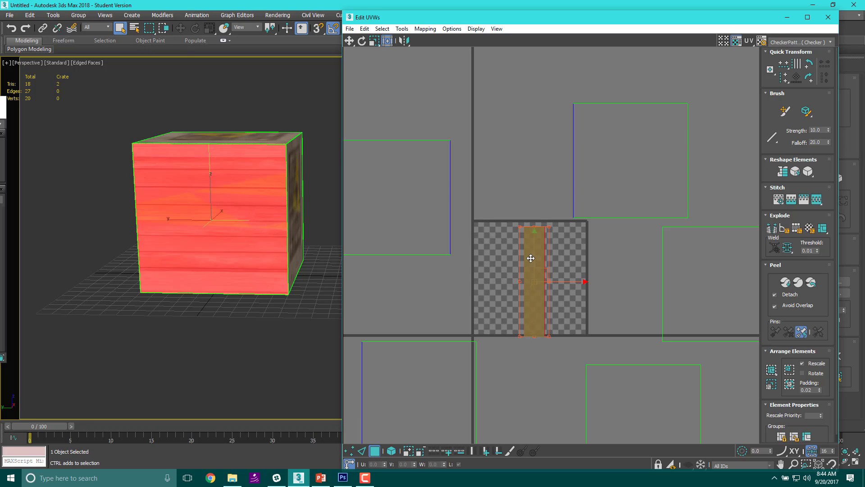
Step: Undo the move and the horizontal squeeze of the UV face on the checker tile
{"action": "key", "text": "ctrl+z"}
{"action": "key", "text": "ctrl+z"}
{"action": "key", "text": "ctrl+z"}
{"action": "key", "text": "ctrl+z"}
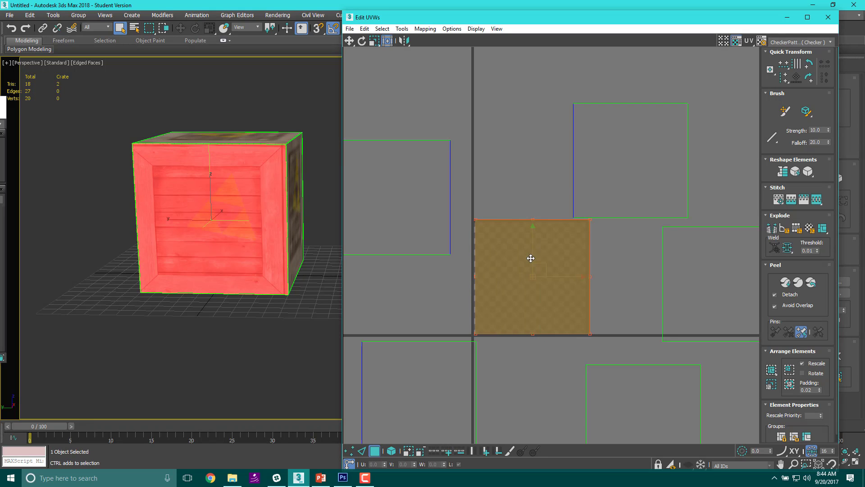
{"action": "scroll", "coordinate": [480, 286], "scroll_direction": "down", "scroll_amount": 3}
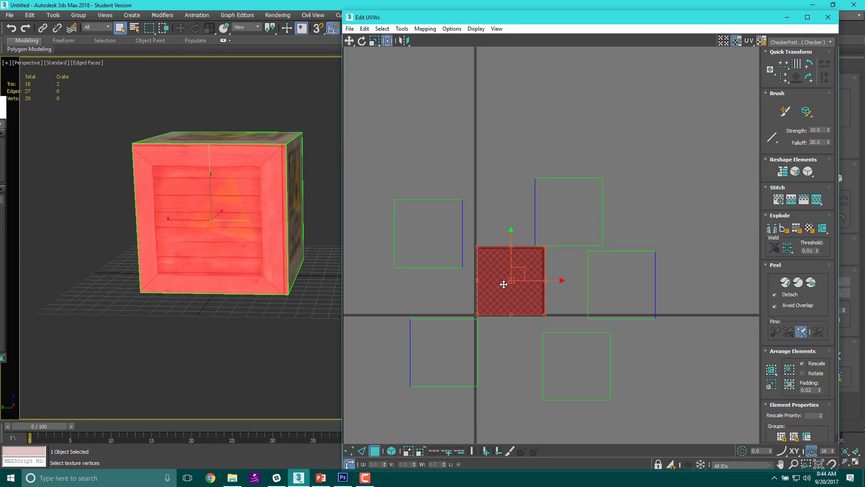
Step: Stretch the UV face on the checker tile by its corners into a distorted rectangle that is wider than tall
{"action": "scroll", "coordinate": [479, 272], "scroll_direction": "up", "scroll_amount": 3}
{"action": "left_click_drag", "start_coordinate": [450, 220], "coordinate": [416, 282]}
{"action": "left_click", "coordinate": [598, 275]}
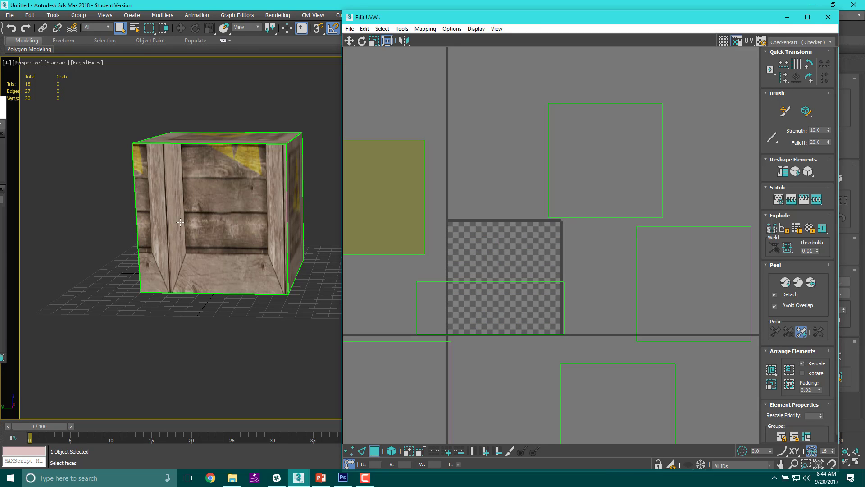
{"action": "left_click", "coordinate": [503, 301]}
{"action": "left_click_drag", "start_coordinate": [517, 294], "coordinate": [561, 270]}
{"action": "scroll", "coordinate": [506, 322], "scroll_direction": "down", "scroll_amount": 3}
{"action": "scroll", "coordinate": [506, 322], "scroll_direction": "up", "scroll_amount": 5}
{"action": "left_click_drag", "start_coordinate": [503, 233], "coordinate": [503, 233]}
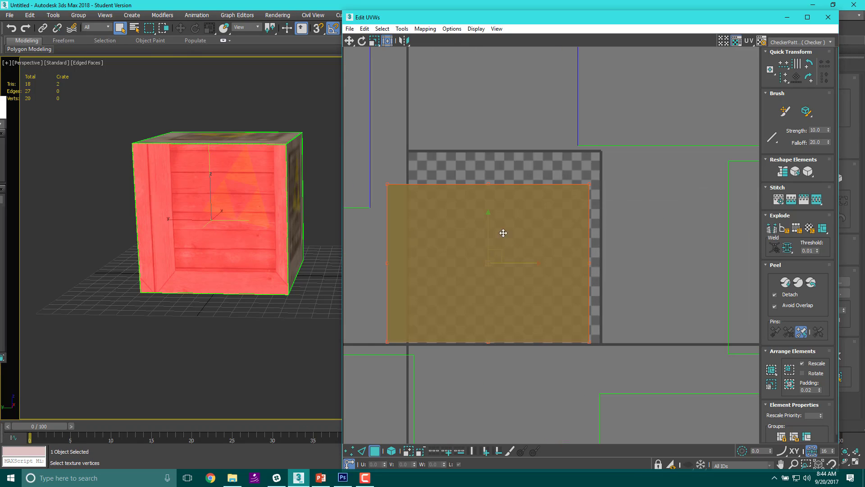
{"action": "scroll", "coordinate": [508, 231], "scroll_direction": "down", "scroll_amount": 1}
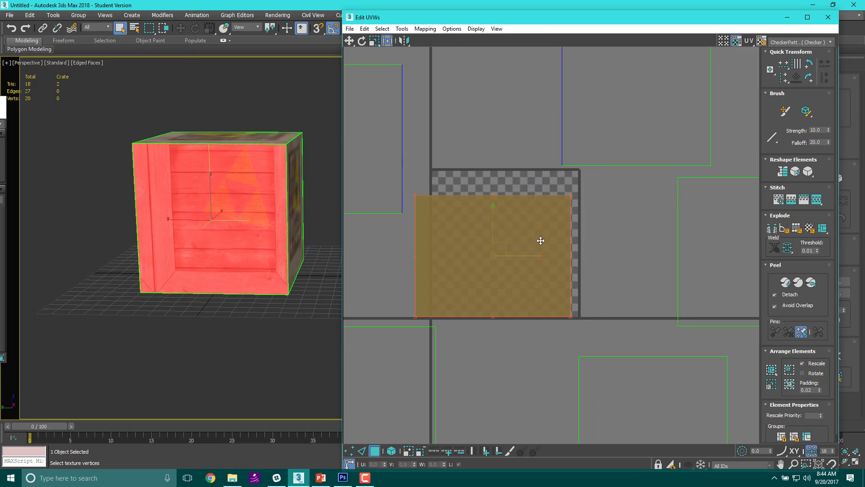
Step: Relax the distorted UV face with Relax By Polygon Angles at 100 iterations and amount 0.1, then close the Relax Tool
{"action": "left_click", "coordinate": [401, 29]}
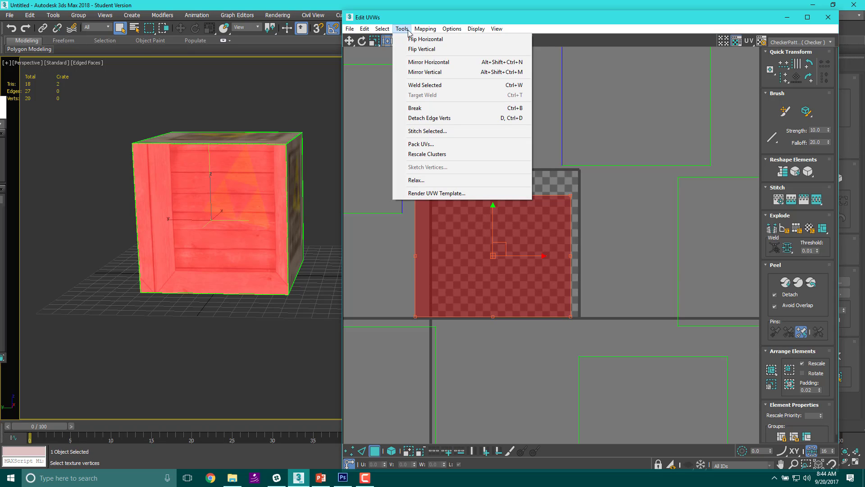
{"action": "left_click", "coordinate": [416, 181]}
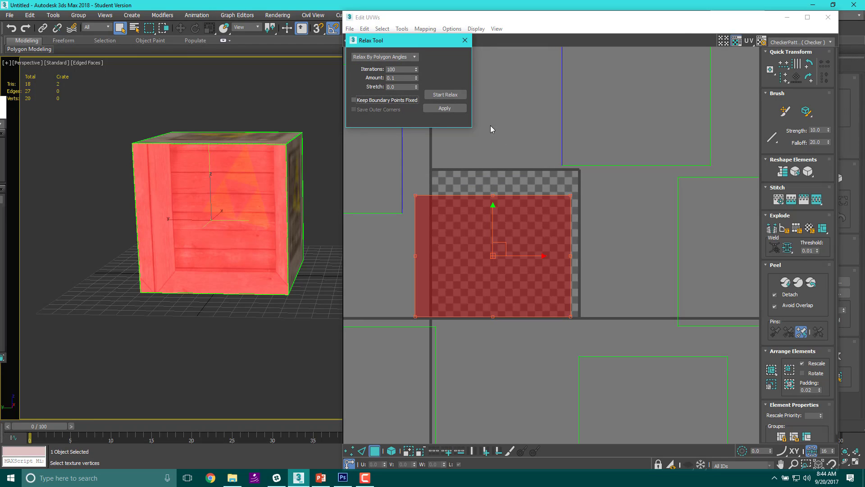
{"action": "left_click", "coordinate": [449, 95]}
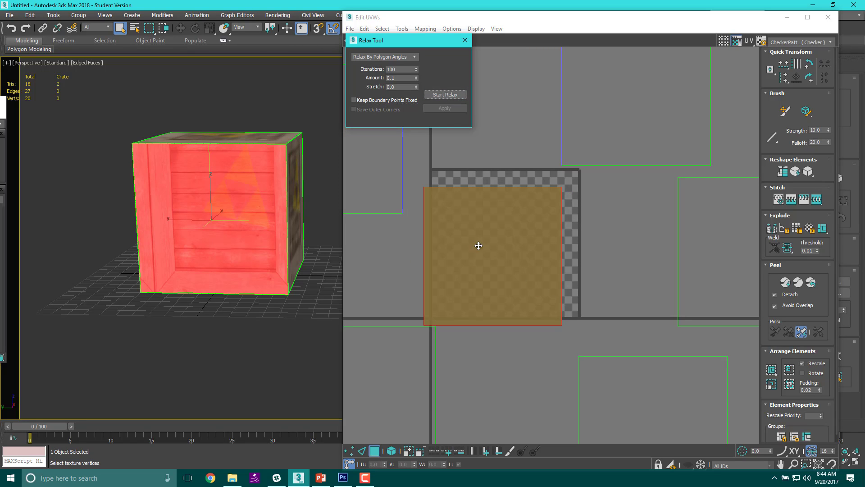
{"action": "left_click", "coordinate": [529, 213]}
{"action": "left_click", "coordinate": [465, 40]}
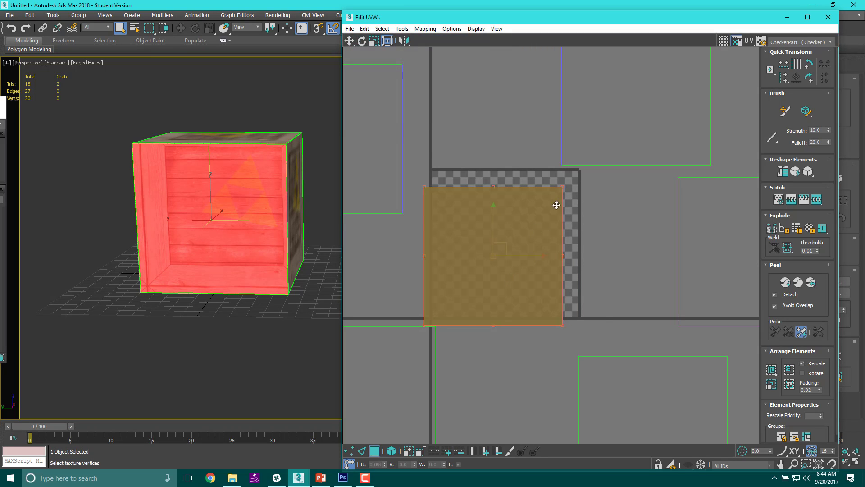
Step: Move the relaxed UV face across the checker tile and align it with the tile's left and lower edges
{"action": "left_click_drag", "start_coordinate": [537, 195], "coordinate": [577, 195]}
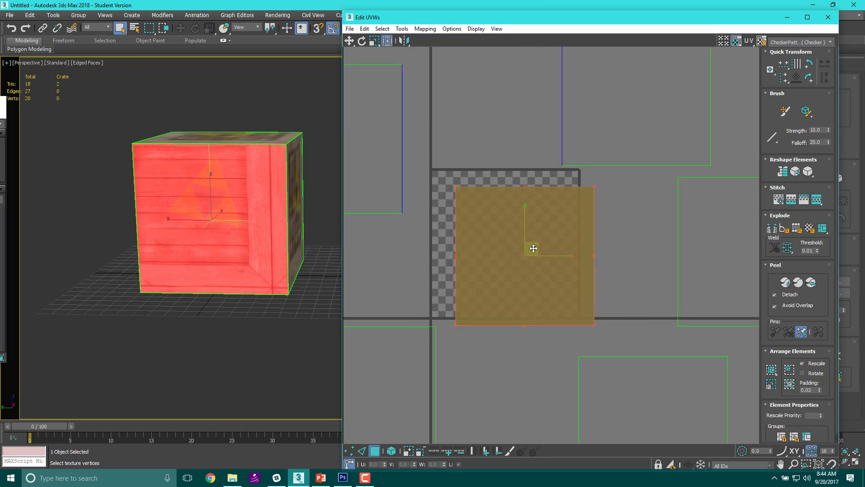
{"action": "left_click_drag", "start_coordinate": [524, 253], "coordinate": [509, 238]}
{"action": "scroll", "coordinate": [510, 238], "scroll_direction": "down", "scroll_amount": 4}
{"action": "scroll", "coordinate": [509, 239], "scroll_direction": "up", "scroll_amount": 5}
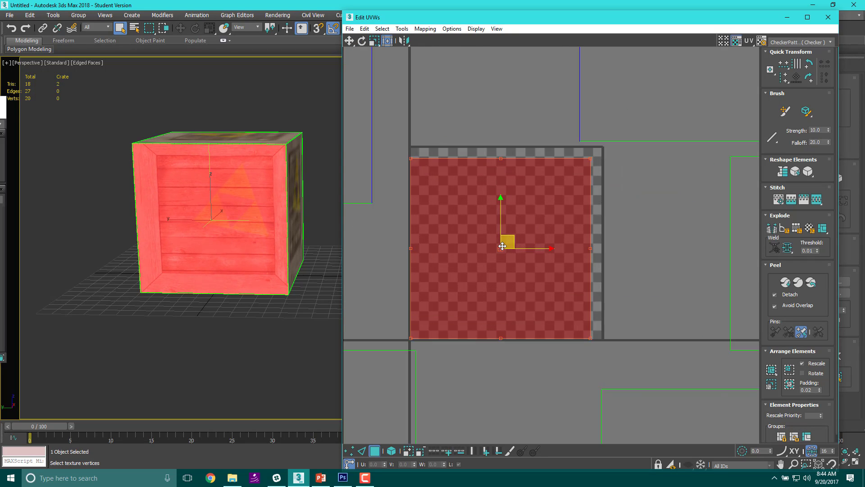
{"action": "scroll", "coordinate": [510, 239], "scroll_direction": "down", "scroll_amount": 4}
{"action": "scroll", "coordinate": [496, 239], "scroll_direction": "up", "scroll_amount": 5}
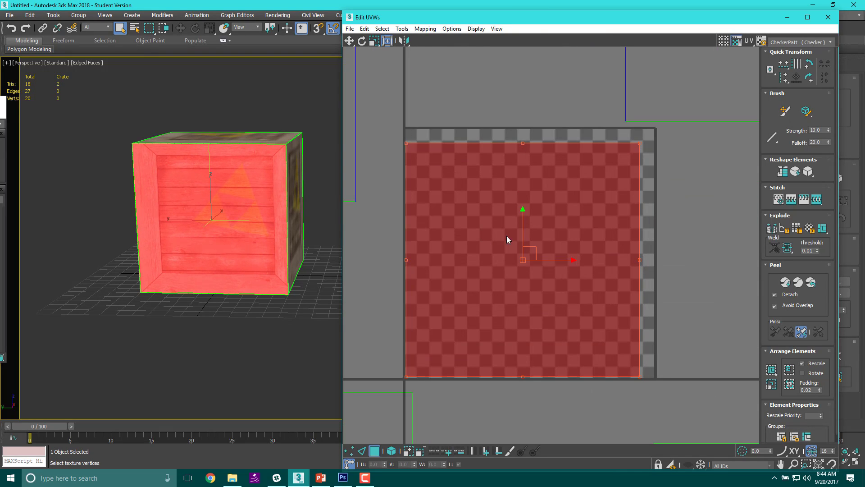
{"action": "key", "text": "ctrl+a"}
{"action": "scroll", "coordinate": [659, 304], "scroll_direction": "down", "scroll_amount": 4}
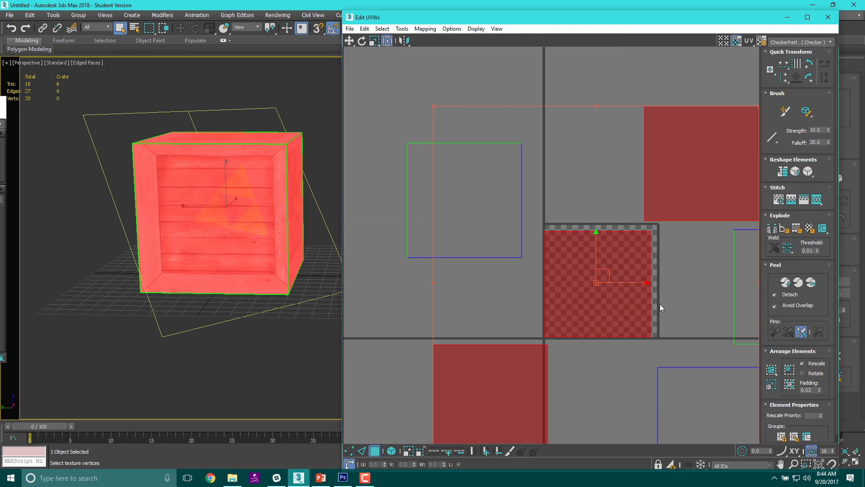
{"action": "scroll", "coordinate": [676, 304], "scroll_direction": "up", "scroll_amount": 5}
{"action": "left_click", "coordinate": [707, 307]}
{"action": "scroll", "coordinate": [714, 310], "scroll_direction": "down", "scroll_amount": 4}
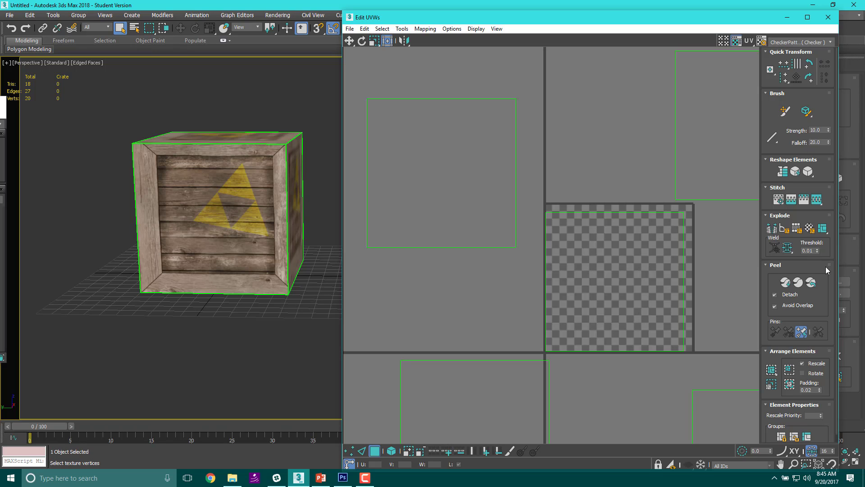
{"action": "middle_click_drag", "start_coordinate": [698, 272], "coordinate": [635, 267]}
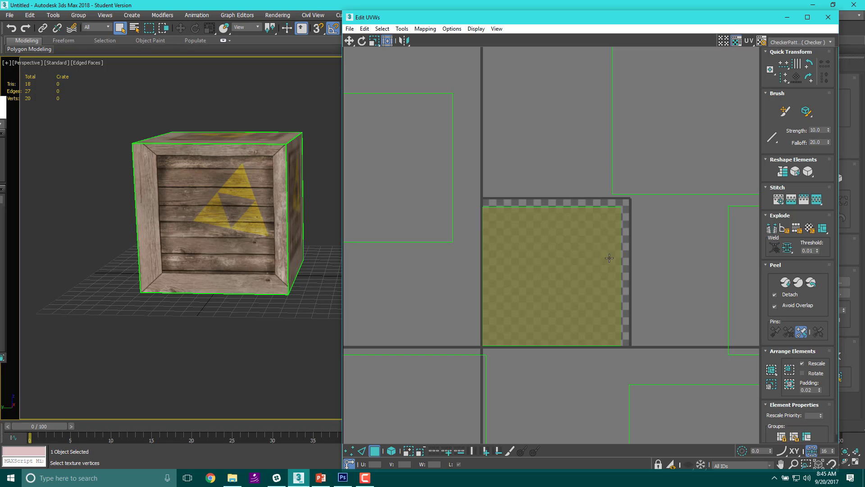
Step: Select all six UV faces and move them together off the checker tile into the empty area below it
{"action": "scroll", "coordinate": [596, 251], "scroll_direction": "down", "scroll_amount": 5}
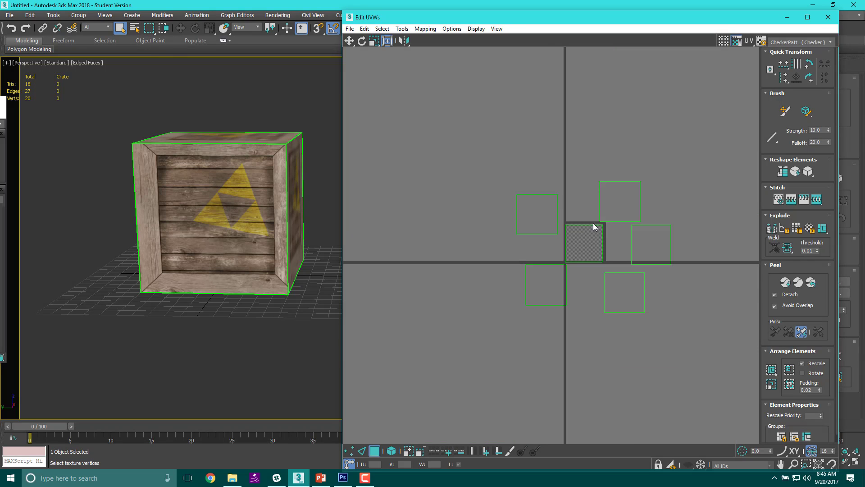
{"action": "left_click_drag", "start_coordinate": [488, 172], "coordinate": [693, 339]}
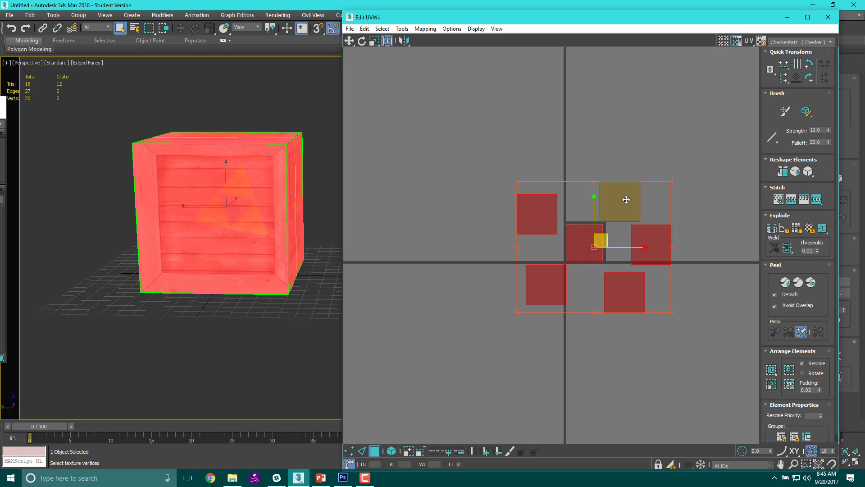
{"action": "left_click_drag", "start_coordinate": [623, 199], "coordinate": [572, 295]}
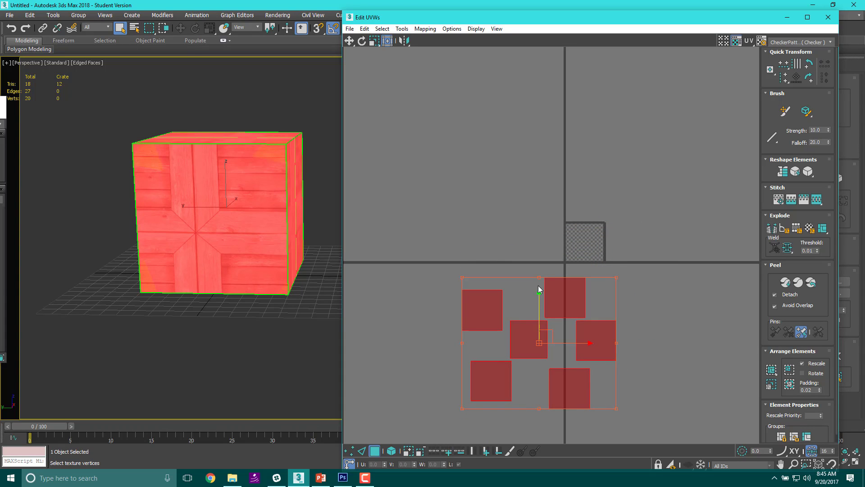
{"action": "scroll", "coordinate": [539, 287], "scroll_direction": "up", "scroll_amount": 4}
{"action": "scroll", "coordinate": [541, 285], "scroll_direction": "down", "scroll_amount": 3}
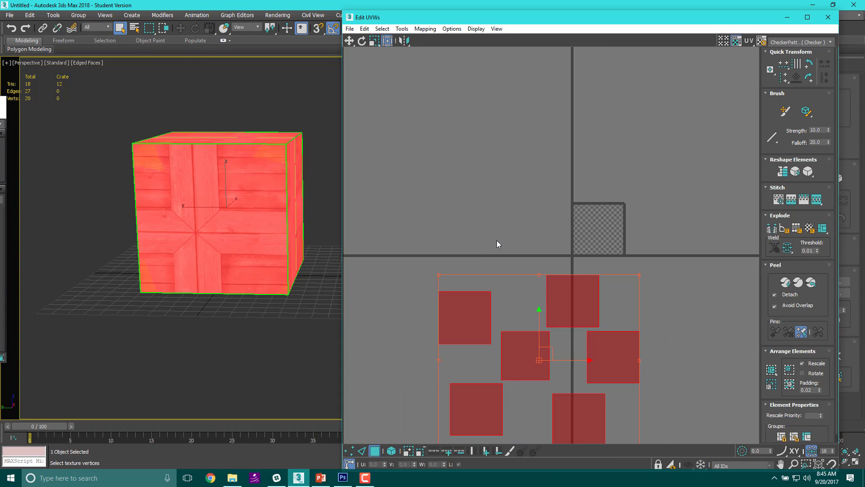
Step: Move the upper-left UV face of the group onto the checker tile
{"action": "left_click", "coordinate": [471, 303]}
{"action": "left_click_drag", "start_coordinate": [471, 303], "coordinate": [606, 216]}
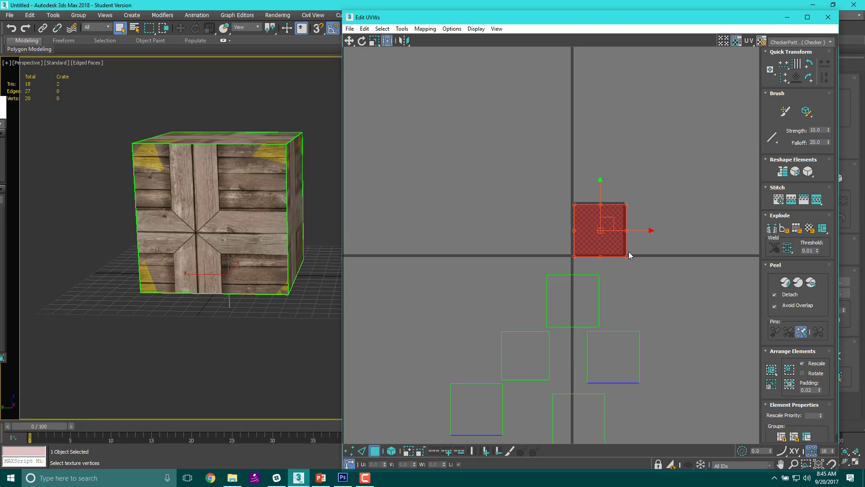
{"action": "scroll", "coordinate": [628, 253], "scroll_direction": "up", "scroll_amount": 5}
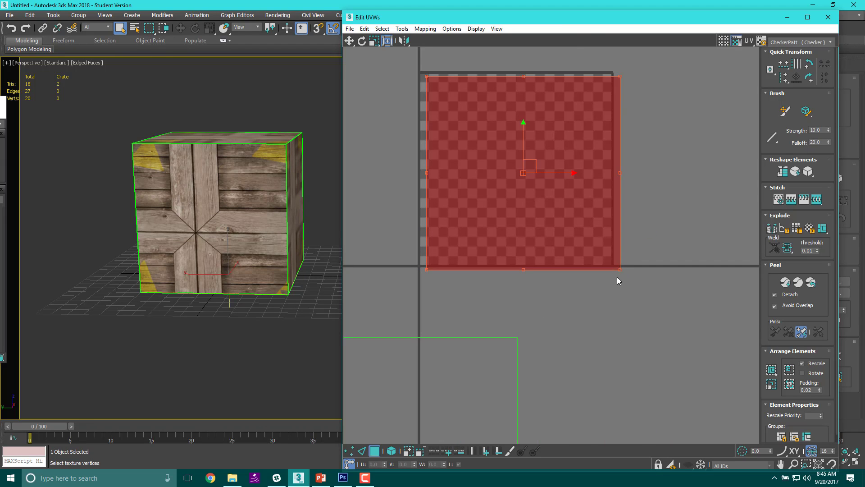
Step: Shrink the UV face uniformly to about a third of the checker tile's width and fit it into the tile's upper-left corner
{"action": "left_click_drag", "start_coordinate": [621, 270], "coordinate": [484, 141]}
{"action": "scroll", "coordinate": [463, 128], "scroll_direction": "up", "scroll_amount": 4}
{"action": "scroll", "coordinate": [449, 106], "scroll_direction": "down", "scroll_amount": 5}
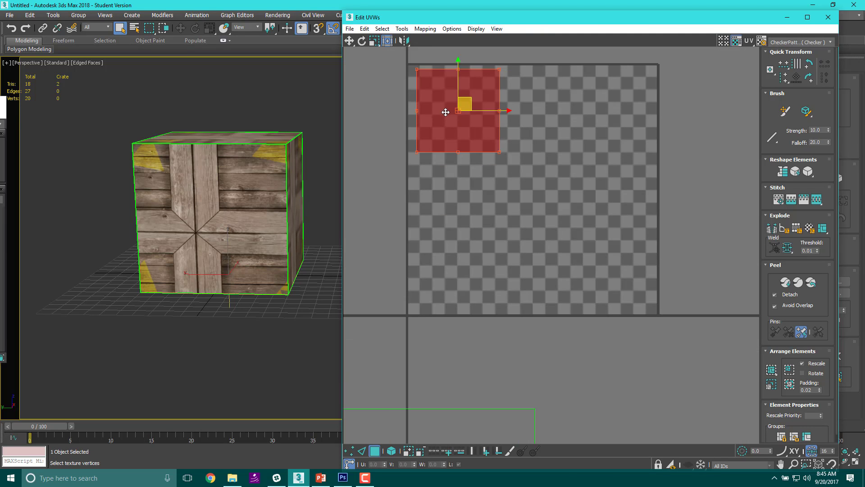
{"action": "left_click_drag", "start_coordinate": [443, 104], "coordinate": [440, 102]}
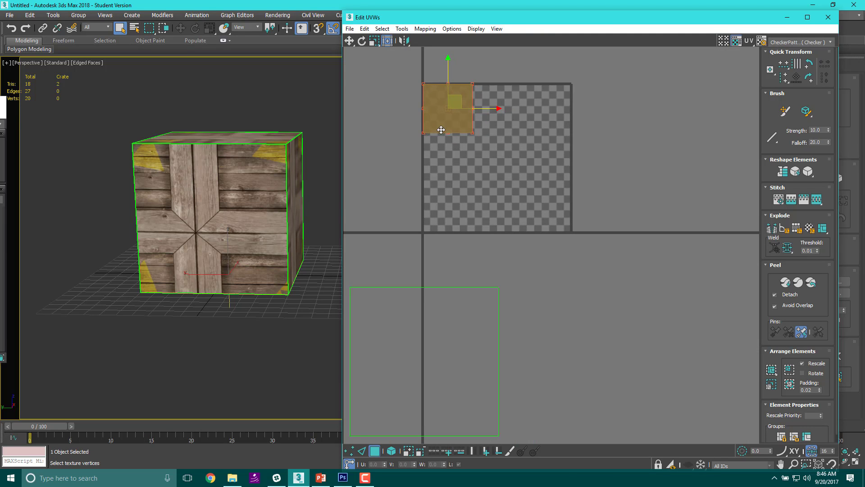
Step: Move the UV face of the crate's top onto the checker tile, just below the small face and near the tile's left edge
{"action": "scroll", "coordinate": [441, 130], "scroll_direction": "down", "scroll_amount": 4}
{"action": "left_click_drag", "start_coordinate": [398, 180], "coordinate": [492, 162]}
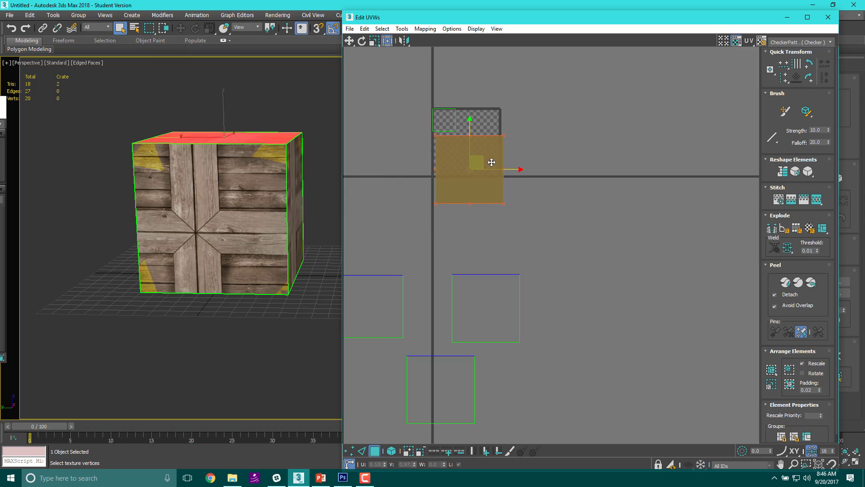
{"action": "scroll", "coordinate": [439, 134], "scroll_direction": "up", "scroll_amount": 6}
{"action": "scroll", "coordinate": [483, 178], "scroll_direction": "down", "scroll_amount": 3}
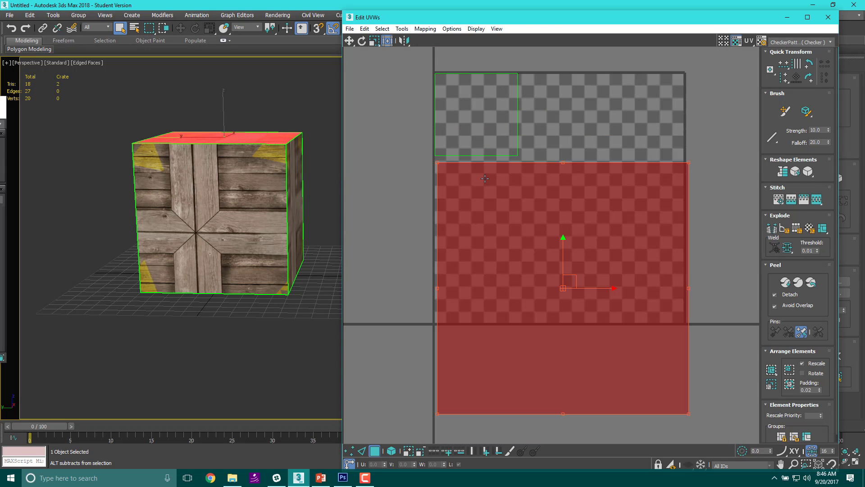
{"action": "scroll", "coordinate": [494, 201], "scroll_direction": "up", "scroll_amount": 2}
{"action": "scroll", "coordinate": [495, 202], "scroll_direction": "down", "scroll_amount": 3}
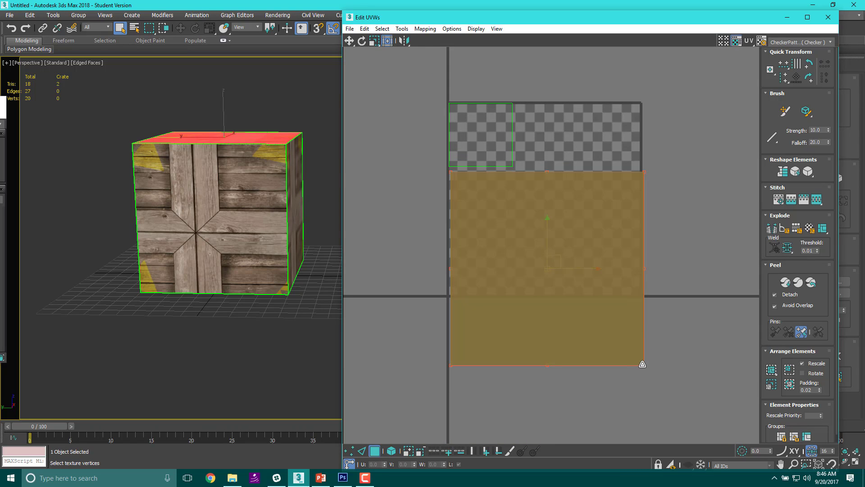
Step: Shrink the crate top's UV face uniformly to about a third of the checker tile's width
{"action": "left_click", "coordinate": [633, 361]}
{"action": "middle_click_drag", "start_coordinate": [679, 299], "coordinate": [640, 287]}
{"action": "left_click_drag", "start_coordinate": [610, 357], "coordinate": [470, 224]}
{"action": "scroll", "coordinate": [521, 207], "scroll_direction": "down", "scroll_amount": 4}
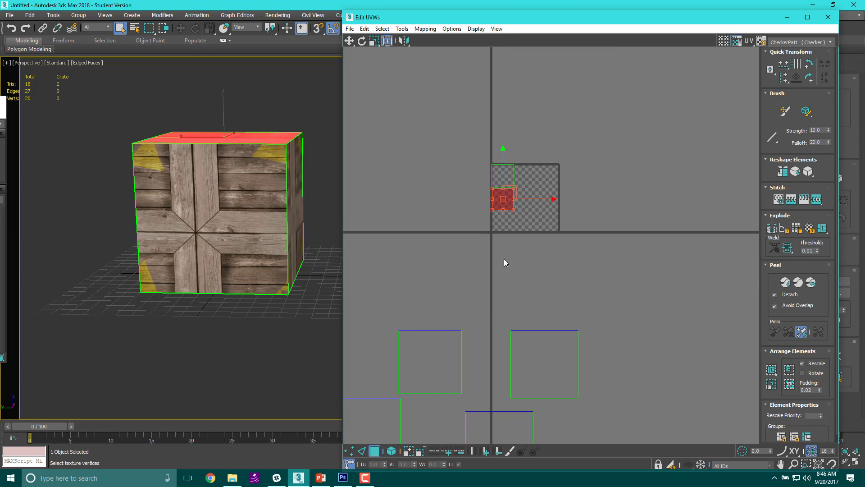
Step: Move the UV face of the crate's front below the two small faces and shrink it to about their size
{"action": "left_click_drag", "start_coordinate": [424, 342], "coordinate": [516, 236]}
{"action": "scroll", "coordinate": [517, 236], "scroll_direction": "up", "scroll_amount": 5}
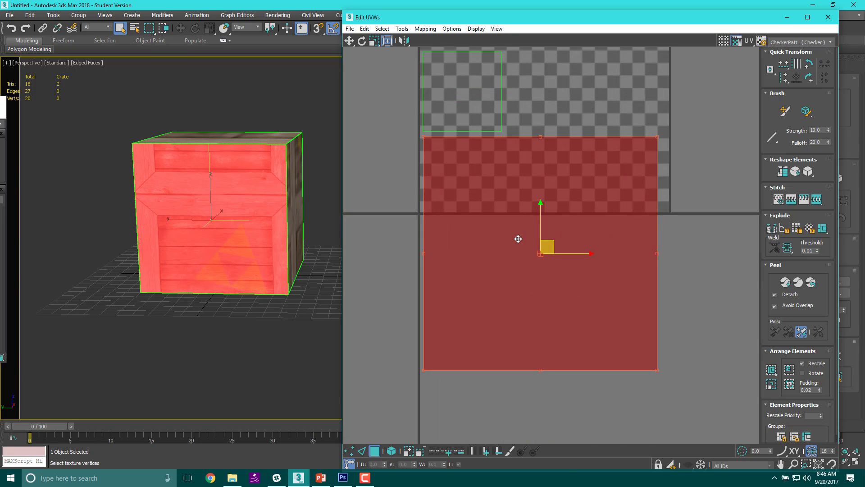
{"action": "left_click_drag", "start_coordinate": [658, 368], "coordinate": [505, 217]}
Step: Align the middle small UV face with the underside of the upper one and enlarge it to match that face's width
{"action": "middle_click_drag", "start_coordinate": [497, 163], "coordinate": [530, 281]}
{"action": "scroll", "coordinate": [456, 207], "scroll_direction": "up", "scroll_amount": 3}
{"action": "left_click_drag", "start_coordinate": [456, 207], "coordinate": [452, 197]}
{"action": "left_click_drag", "start_coordinate": [537, 279], "coordinate": [537, 279]}
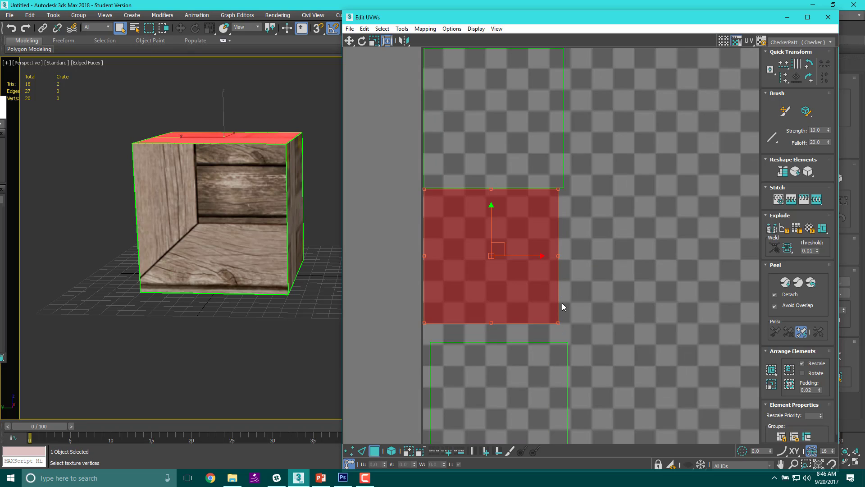
{"action": "scroll", "coordinate": [562, 304], "scroll_direction": "up", "scroll_amount": 2}
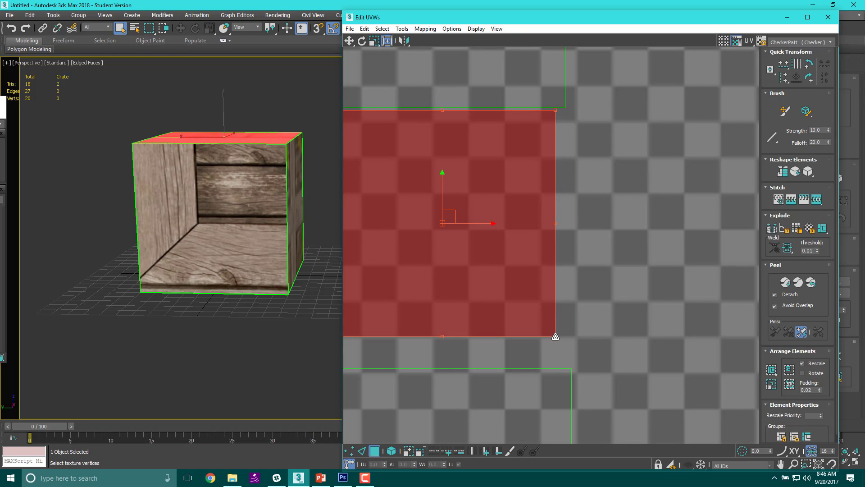
{"action": "left_click_drag", "start_coordinate": [555, 336], "coordinate": [567, 347]}
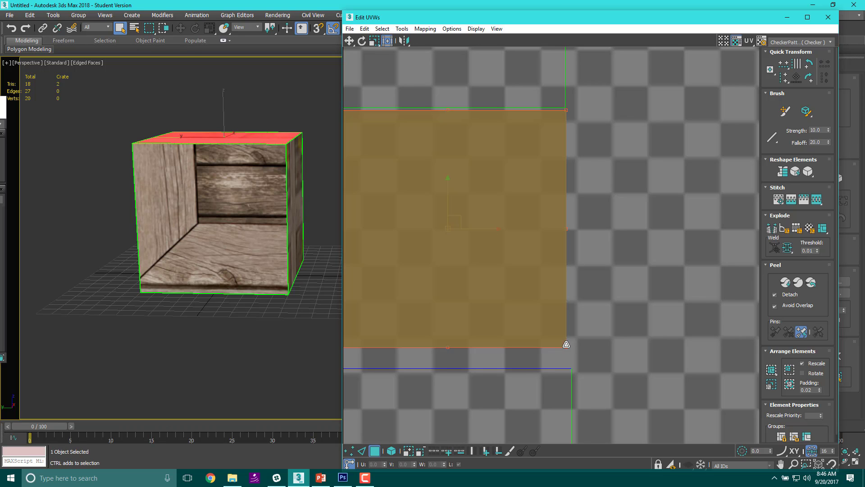
{"action": "scroll", "coordinate": [186, 194], "scroll_direction": "up", "scroll_amount": 2}
Step: Align the lowest small UV face directly beneath the middle one and enlarge it to match, filling the tile's lower-left corner
{"action": "middle_click_drag", "start_coordinate": [186, 193], "coordinate": [171, 152]}
{"action": "scroll", "coordinate": [193, 191], "scroll_direction": "down", "scroll_amount": 4}
{"action": "scroll", "coordinate": [171, 151], "scroll_direction": "up", "scroll_amount": 2}
{"action": "left_click", "coordinate": [545, 257]}
{"action": "scroll", "coordinate": [637, 238], "scroll_direction": "down", "scroll_amount": 3}
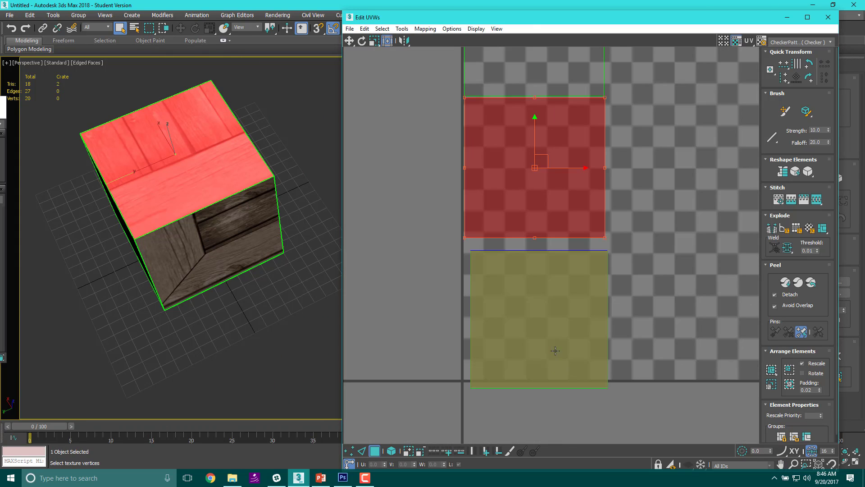
{"action": "scroll", "coordinate": [527, 293], "scroll_direction": "up", "scroll_amount": 3}
{"action": "left_click", "coordinate": [535, 281]}
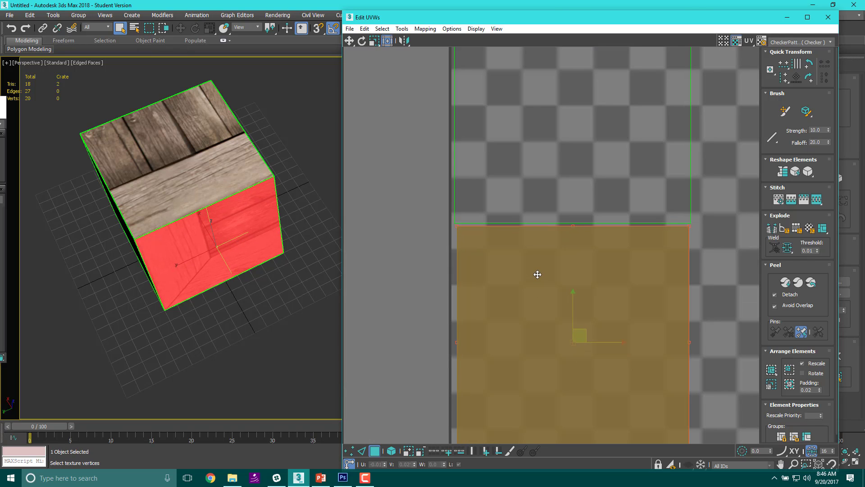
{"action": "middle_click_drag", "start_coordinate": [722, 413], "coordinate": [570, 277]}
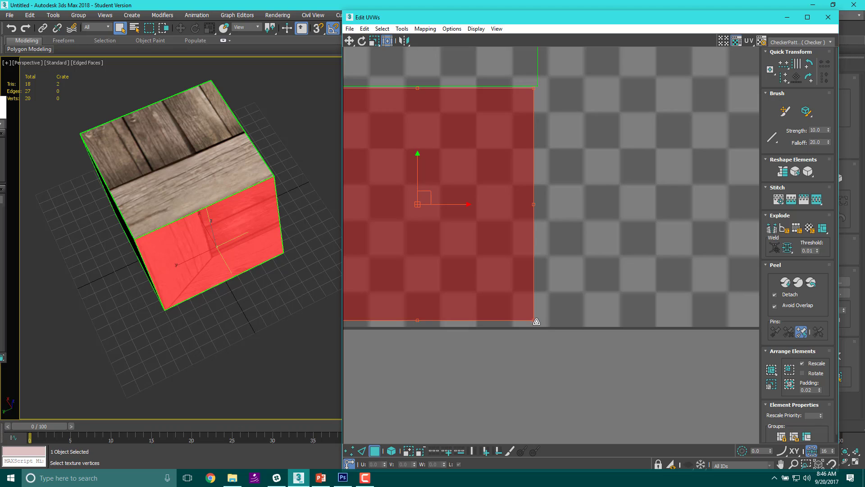
{"action": "left_click_drag", "start_coordinate": [536, 321], "coordinate": [539, 323]}
{"action": "scroll", "coordinate": [538, 281], "scroll_direction": "down", "scroll_amount": 2}
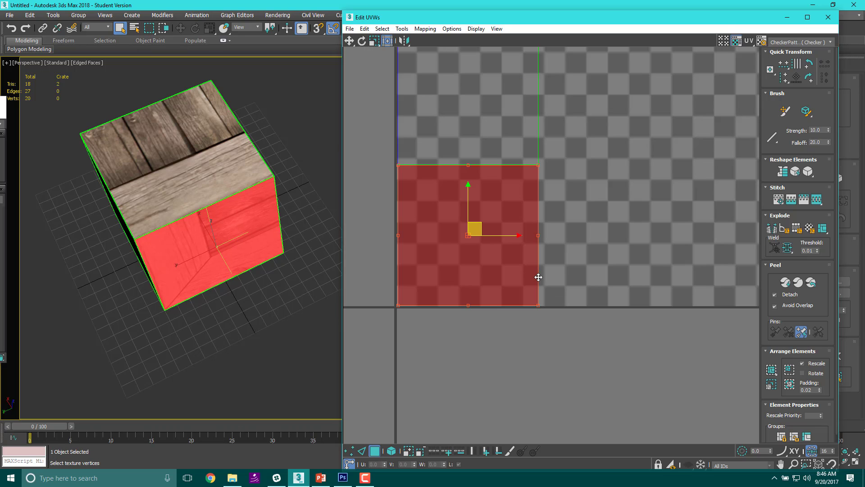
Step: Examine how the three stacked UV faces line up with each other and with the checker tile's edges
{"action": "middle_click_drag", "start_coordinate": [542, 235], "coordinate": [537, 439]}
{"action": "scroll", "coordinate": [537, 439], "scroll_direction": "down", "scroll_amount": 1}
{"action": "scroll", "coordinate": [466, 189], "scroll_direction": "up", "scroll_amount": 1}
{"action": "scroll", "coordinate": [466, 189], "scroll_direction": "up", "scroll_amount": 2}
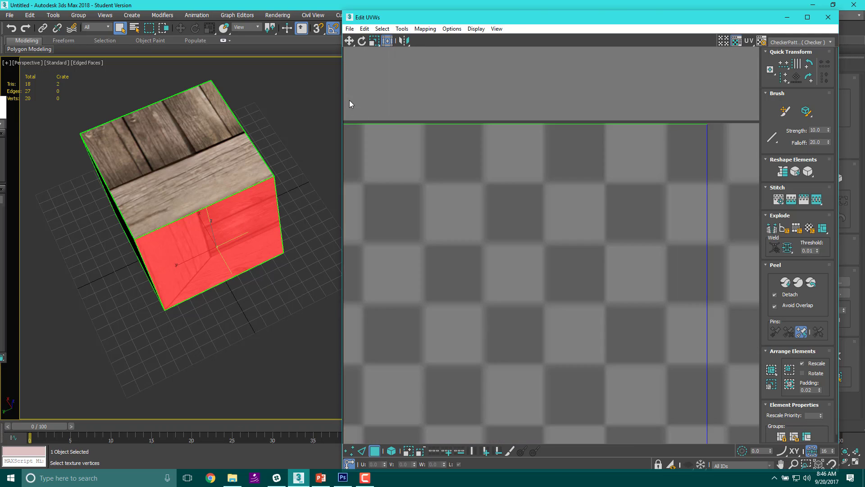
{"action": "scroll", "coordinate": [531, 134], "scroll_direction": "down", "scroll_amount": 1}
{"action": "scroll", "coordinate": [448, 128], "scroll_direction": "up", "scroll_amount": 1}
{"action": "scroll", "coordinate": [447, 123], "scroll_direction": "down", "scroll_amount": 1}
{"action": "scroll", "coordinate": [447, 123], "scroll_direction": "down", "scroll_amount": 2}
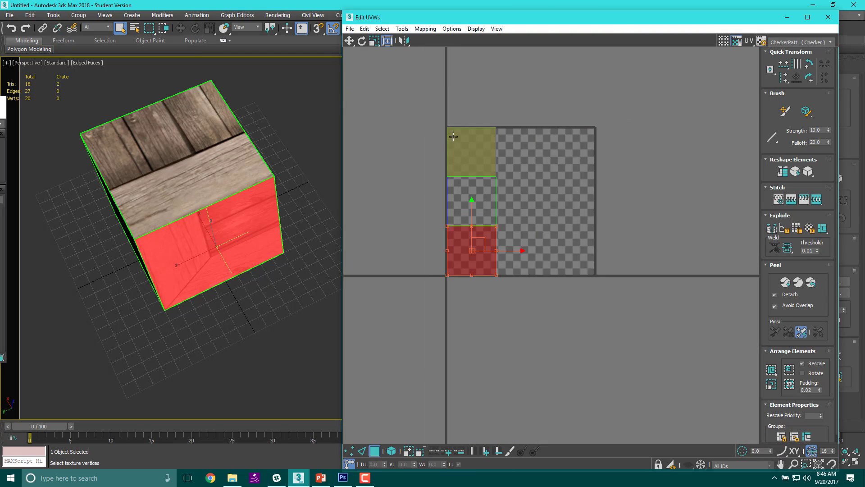
Step: Select the three stacked UV faces and stretch them together to reach the checker tile's upper-left corner and lower edge
{"action": "left_click_drag", "start_coordinate": [475, 261], "coordinate": [445, 131]}
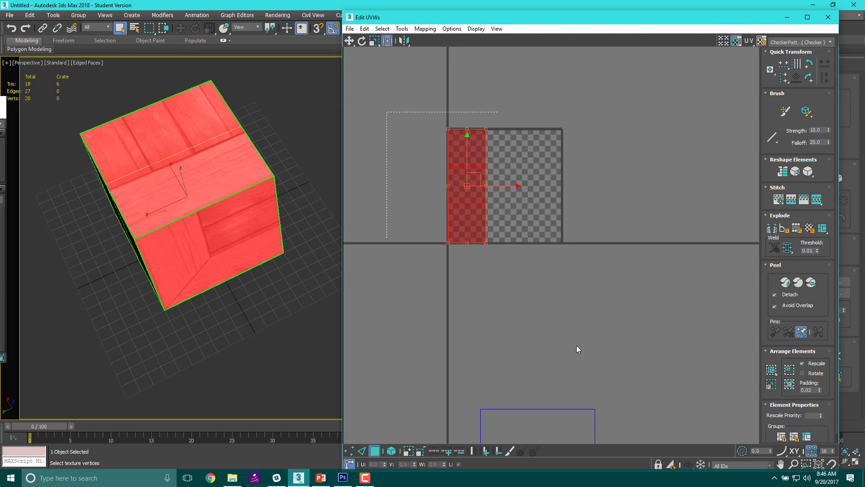
{"action": "scroll", "coordinate": [453, 129], "scroll_direction": "up", "scroll_amount": 5}
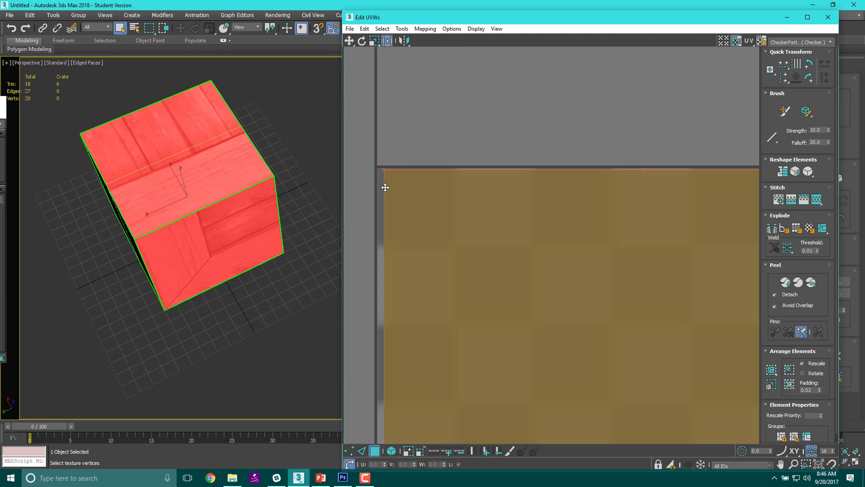
{"action": "left_click_drag", "start_coordinate": [538, 138], "coordinate": [519, 131]}
{"action": "scroll", "coordinate": [518, 138], "scroll_direction": "down", "scroll_amount": 6}
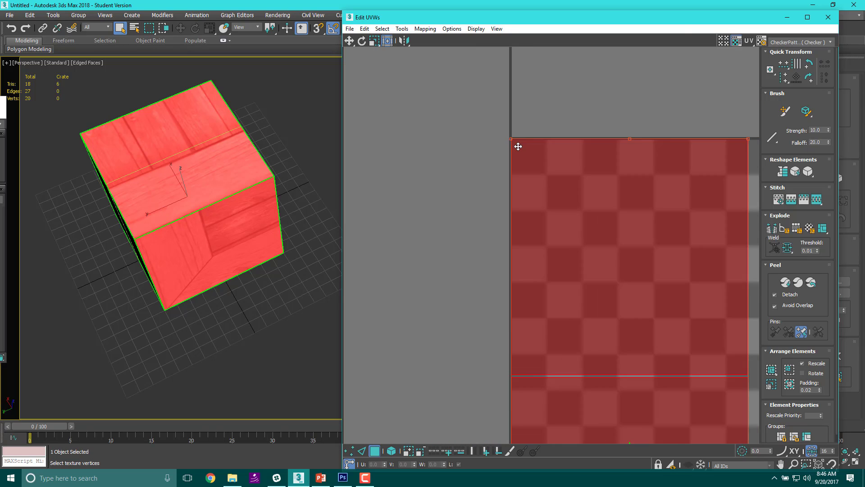
{"action": "scroll", "coordinate": [523, 198], "scroll_direction": "up", "scroll_amount": 5}
{"action": "scroll", "coordinate": [564, 161], "scroll_direction": "up", "scroll_amount": 1}
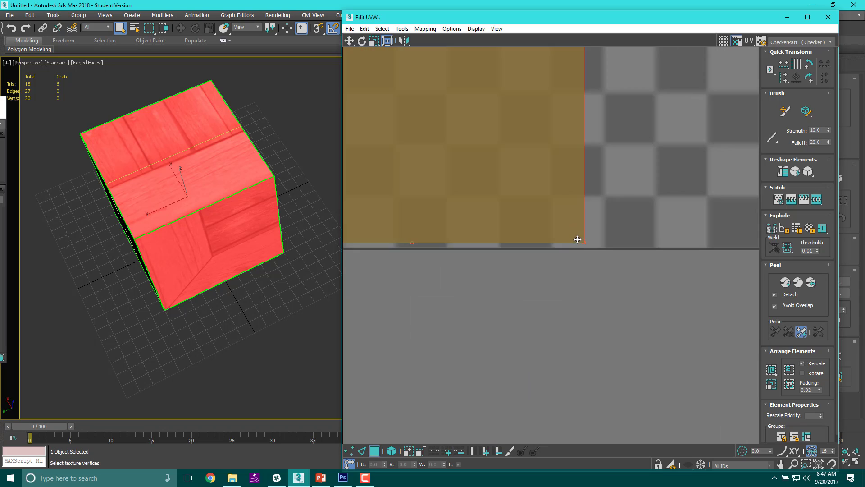
{"action": "scroll", "coordinate": [579, 238], "scroll_direction": "up", "scroll_amount": 2}
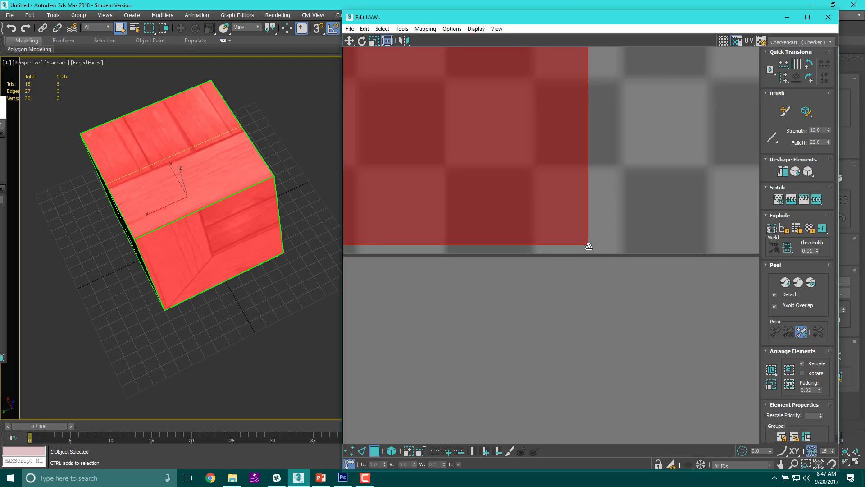
{"action": "left_click_drag", "start_coordinate": [589, 246], "coordinate": [590, 248]}
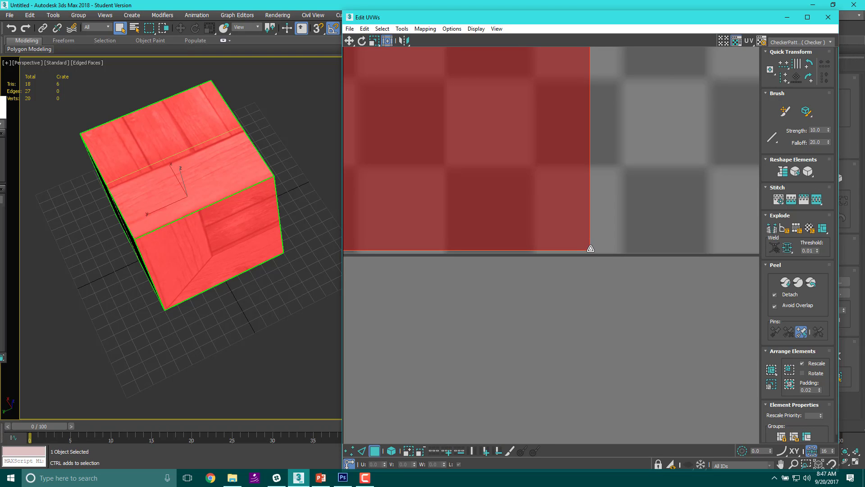
{"action": "scroll", "coordinate": [590, 249], "scroll_direction": "down", "scroll_amount": 5}
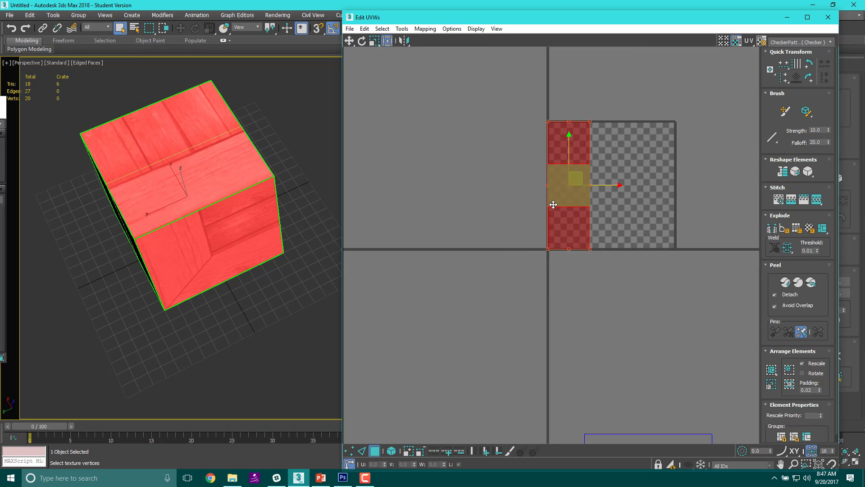
Step: Examine the seams between the three stacked UV faces and their fit along the tile's left edge
{"action": "scroll", "coordinate": [553, 204], "scroll_direction": "up", "scroll_amount": 4}
{"action": "scroll", "coordinate": [598, 226], "scroll_direction": "down", "scroll_amount": 2}
{"action": "scroll", "coordinate": [618, 166], "scroll_direction": "up", "scroll_amount": 5}
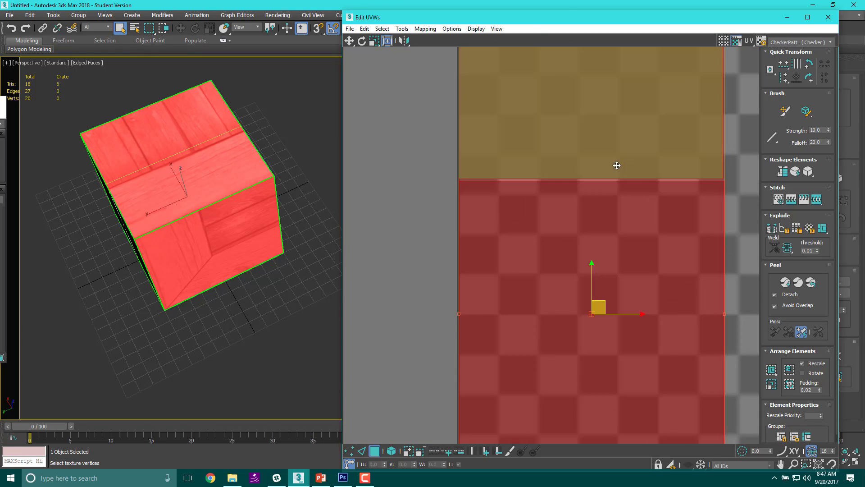
{"action": "scroll", "coordinate": [618, 171], "scroll_direction": "down", "scroll_amount": 4}
{"action": "scroll", "coordinate": [546, 185], "scroll_direction": "up", "scroll_amount": 2}
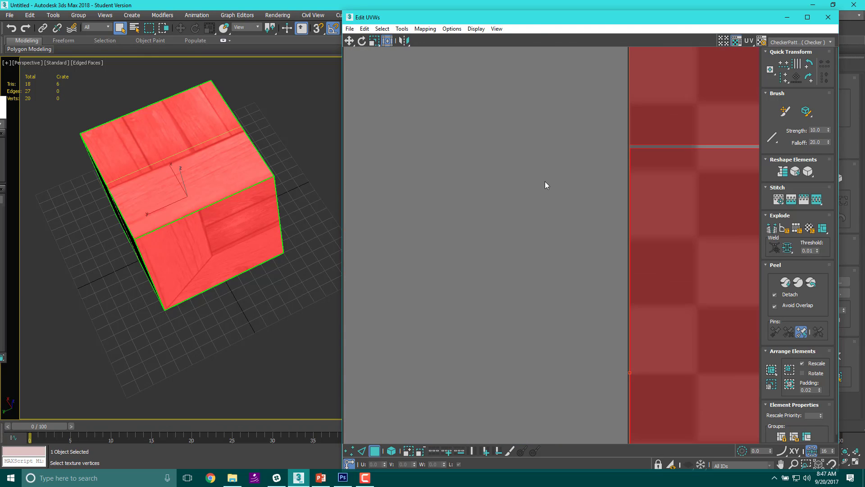
{"action": "scroll", "coordinate": [665, 195], "scroll_direction": "up", "scroll_amount": 3}
{"action": "scroll", "coordinate": [662, 196], "scroll_direction": "down", "scroll_amount": 5}
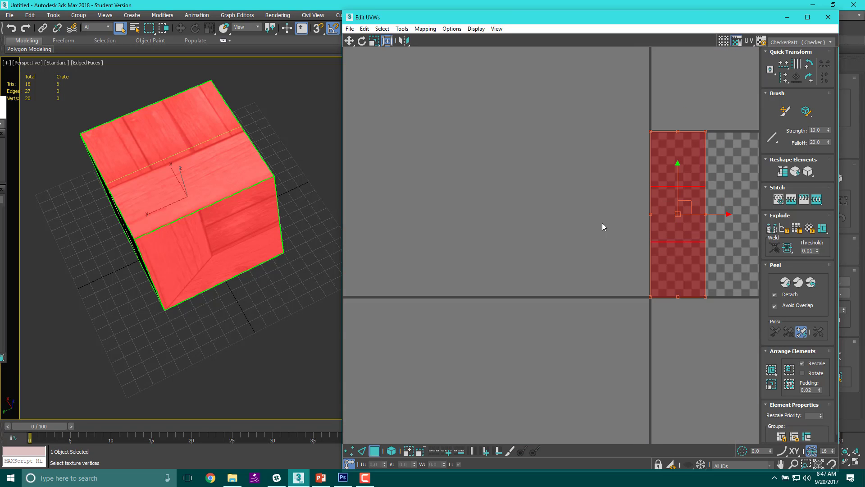
Step: Move one of the large UV faces into the tile beside the stacked column and shrink it to about the small faces' size
{"action": "middle_click_drag", "start_coordinate": [589, 218], "coordinate": [478, 128]}
{"action": "scroll", "coordinate": [478, 129], "scroll_direction": "down", "scroll_amount": 2}
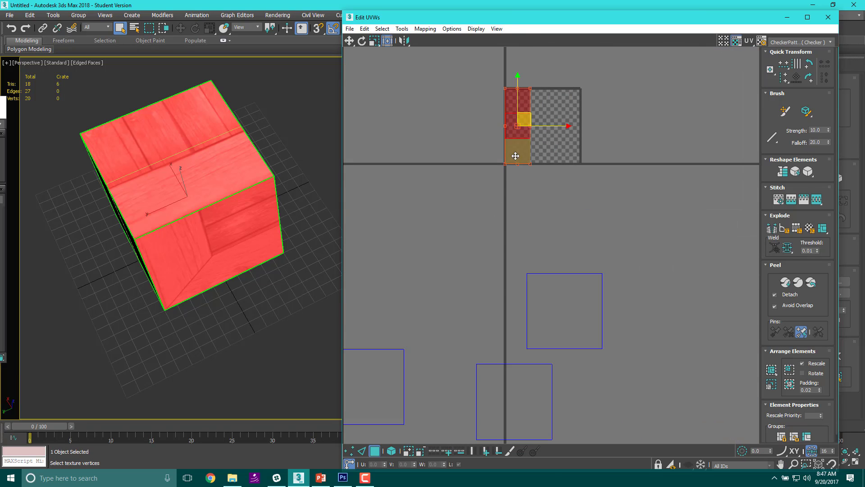
{"action": "middle_click_drag", "start_coordinate": [503, 285], "coordinate": [540, 221]}
{"action": "scroll", "coordinate": [540, 221], "scroll_direction": "down", "scroll_amount": 4}
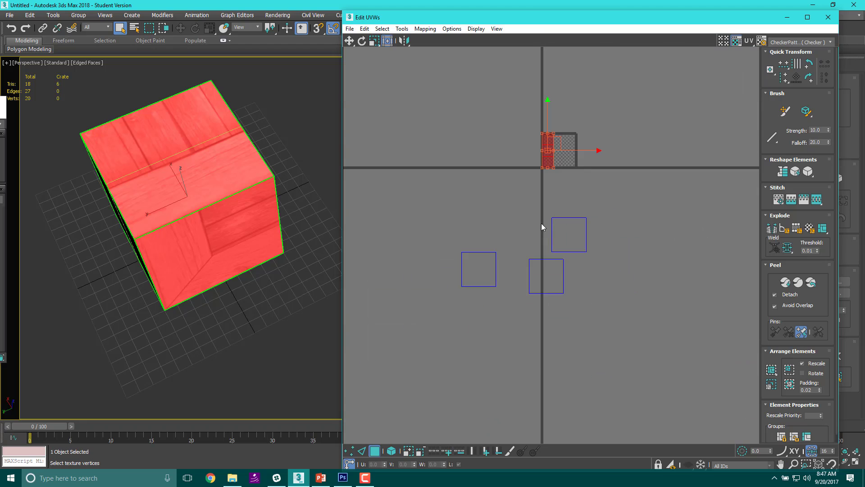
{"action": "scroll", "coordinate": [547, 165], "scroll_direction": "up", "scroll_amount": 4}
{"action": "scroll", "coordinate": [562, 161], "scroll_direction": "up", "scroll_amount": 3}
{"action": "scroll", "coordinate": [527, 281], "scroll_direction": "down", "scroll_amount": 3}
{"action": "left_click_drag", "start_coordinate": [485, 282], "coordinate": [642, 378]}
{"action": "left_click_drag", "start_coordinate": [580, 320], "coordinate": [582, 198]}
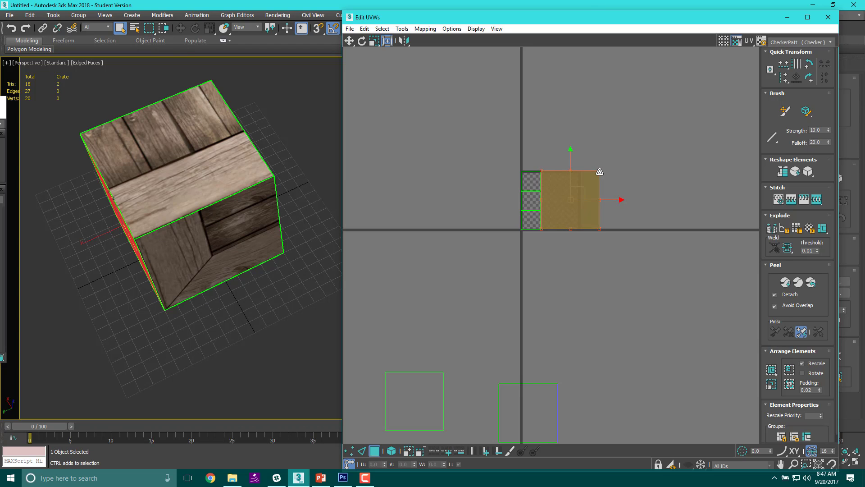
{"action": "left_click_drag", "start_coordinate": [601, 170], "coordinate": [546, 211]}
Step: Align the newly shrunken UV face against the right side of the lowest stacked face and enlarge it to match that face's height
{"action": "scroll", "coordinate": [546, 211], "scroll_direction": "up", "scroll_amount": 8}
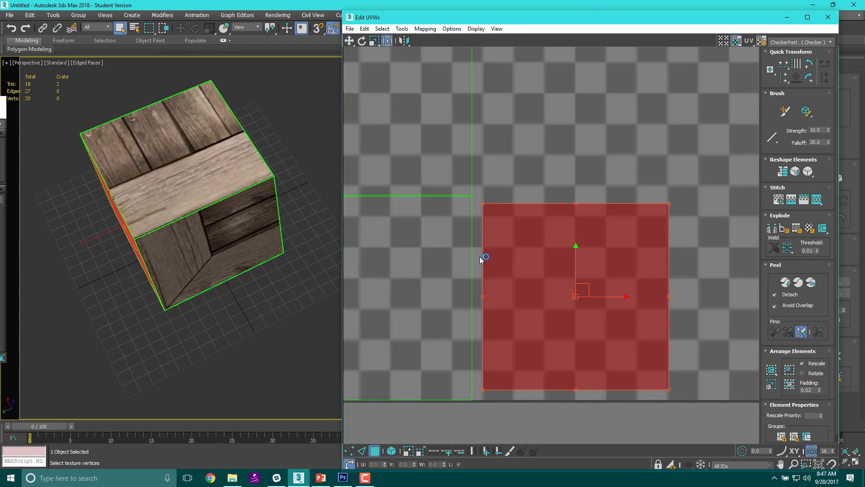
{"action": "middle_click_drag", "start_coordinate": [483, 256], "coordinate": [514, 262]}
{"action": "scroll", "coordinate": [597, 298], "scroll_direction": "up", "scroll_amount": 3}
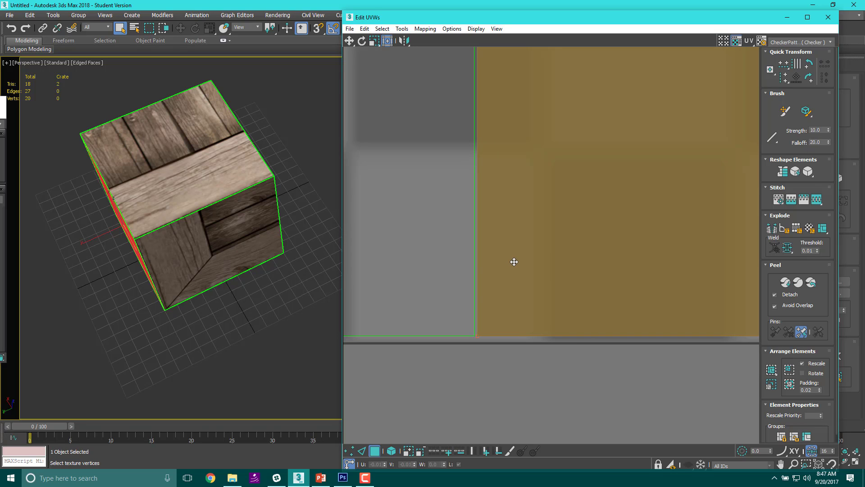
{"action": "scroll", "coordinate": [515, 261], "scroll_direction": "down", "scroll_amount": 3}
{"action": "middle_click_drag", "start_coordinate": [695, 130], "coordinate": [593, 315]}
{"action": "scroll", "coordinate": [650, 237], "scroll_direction": "down", "scroll_amount": 1}
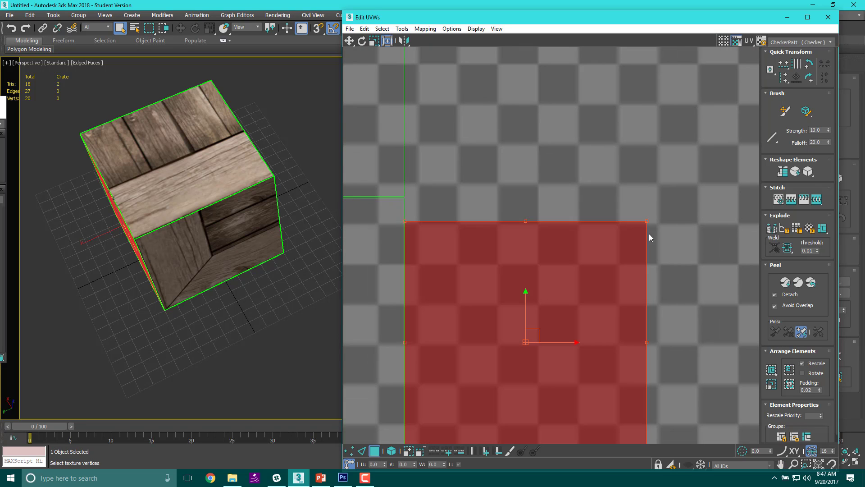
{"action": "left_click_drag", "start_coordinate": [649, 223], "coordinate": [664, 198]}
{"action": "scroll", "coordinate": [634, 321], "scroll_direction": "down", "scroll_amount": 6}
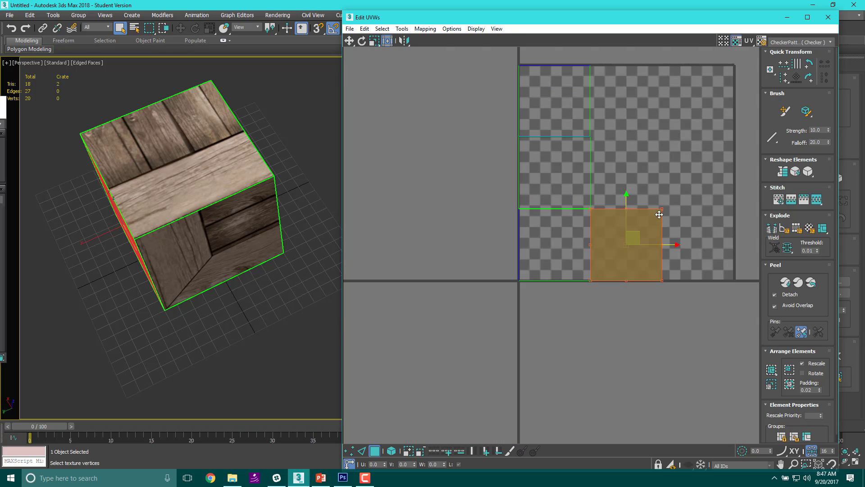
Step: Move a second large UV face into the tile above the lower middle one and shrink it to about one tile cell
{"action": "middle_click_drag", "start_coordinate": [633, 320], "coordinate": [605, 214]}
{"action": "left_click_drag", "start_coordinate": [563, 258], "coordinate": [653, 429]}
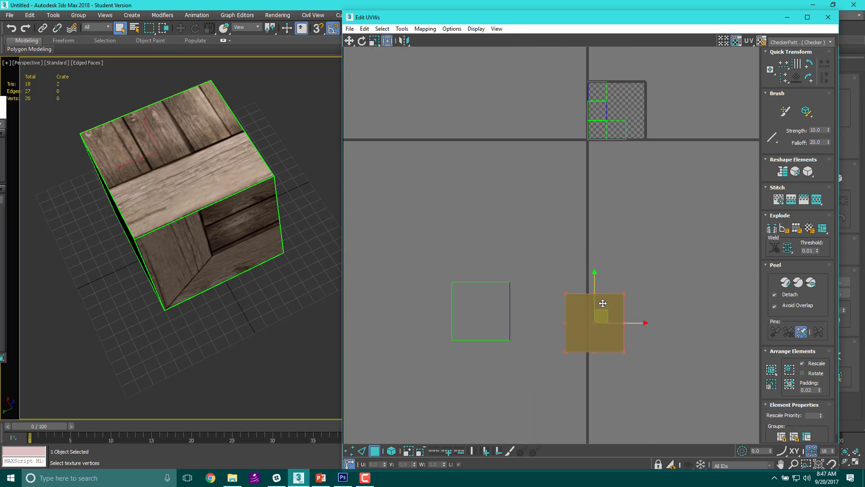
{"action": "left_click_drag", "start_coordinate": [638, 243], "coordinate": [650, 73]}
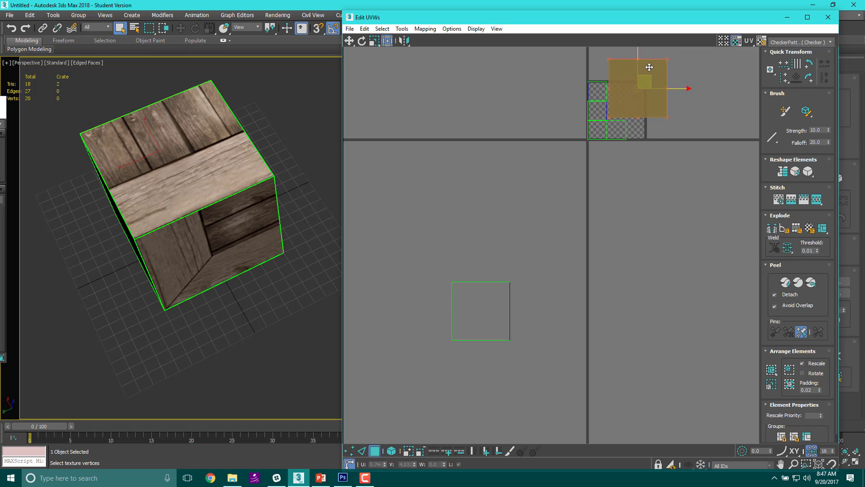
{"action": "middle_click_drag", "start_coordinate": [631, 118], "coordinate": [541, 282]}
{"action": "scroll", "coordinate": [552, 262], "scroll_direction": "up", "scroll_amount": 5}
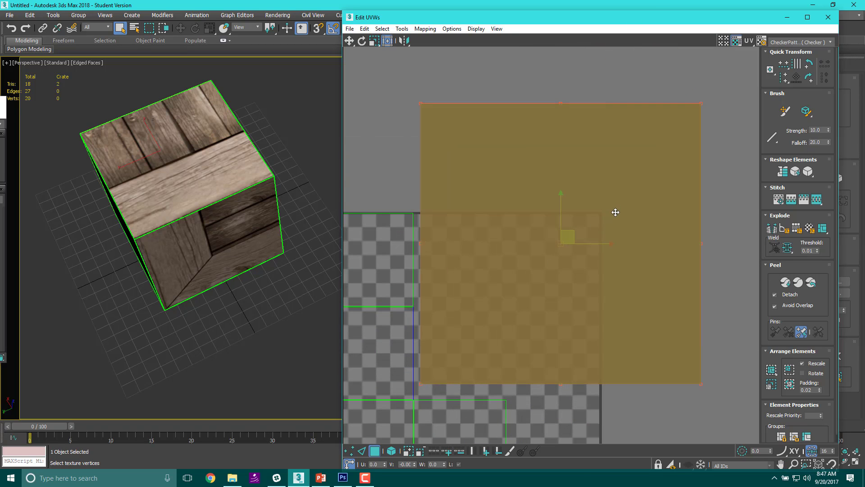
{"action": "left_click_drag", "start_coordinate": [614, 213], "coordinate": [610, 226]}
{"action": "left_click_drag", "start_coordinate": [699, 123], "coordinate": [506, 315]}
Step: Shift the central UV face against the middle stacked face and down onto the face below it
{"action": "scroll", "coordinate": [451, 331], "scroll_direction": "up", "scroll_amount": 5}
{"action": "middle_click_drag", "start_coordinate": [371, 285], "coordinate": [554, 91]}
{"action": "scroll", "coordinate": [623, 164], "scroll_direction": "down", "scroll_amount": 1}
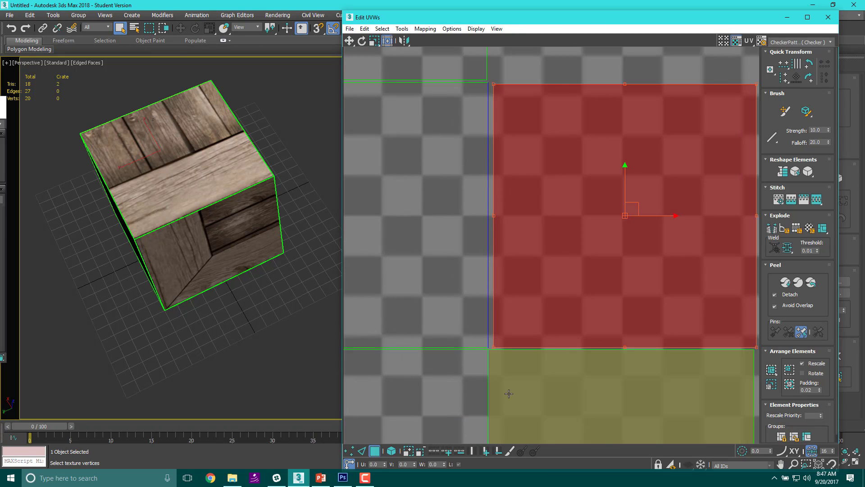
{"action": "scroll", "coordinate": [486, 278], "scroll_direction": "up", "scroll_amount": 4}
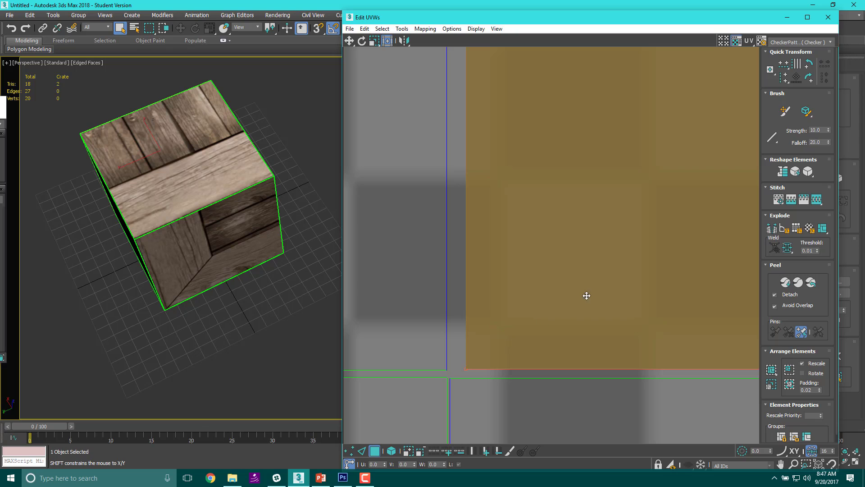
{"action": "left_click_drag", "start_coordinate": [585, 296], "coordinate": [572, 295]}
{"action": "scroll", "coordinate": [426, 417], "scroll_direction": "up", "scroll_amount": 8}
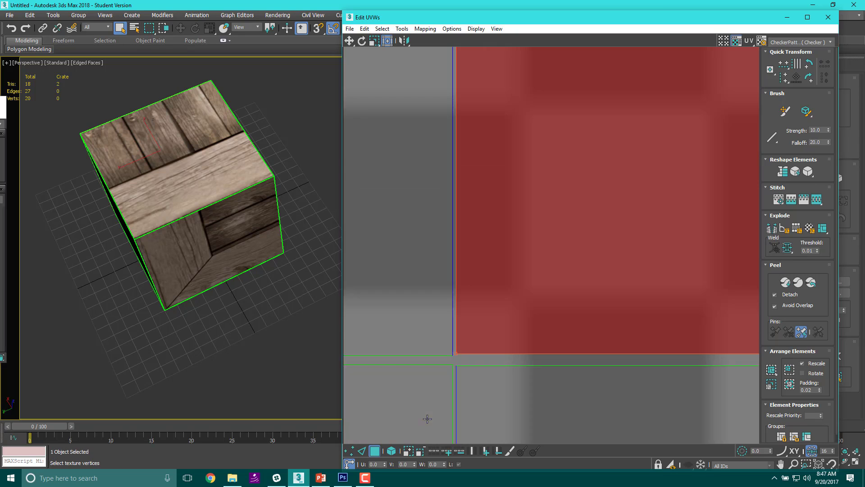
{"action": "left_click_drag", "start_coordinate": [565, 202], "coordinate": [565, 206]}
{"action": "scroll", "coordinate": [565, 205], "scroll_direction": "down", "scroll_amount": 8}
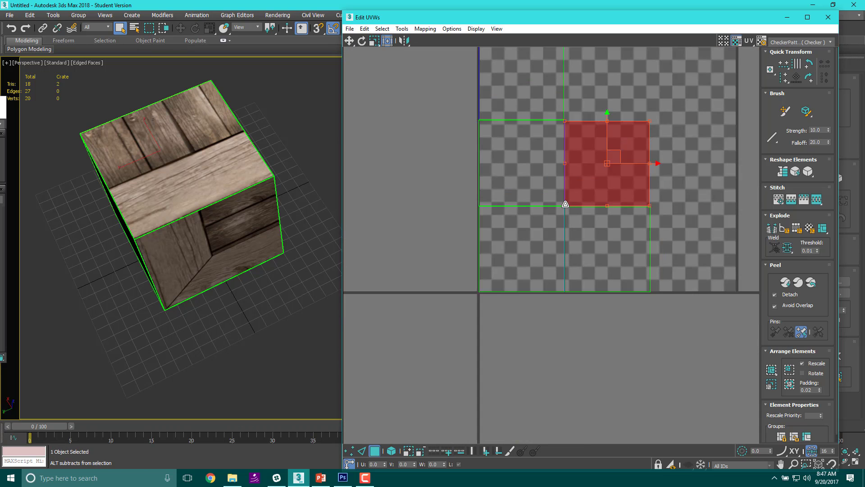
Step: Enlarge the central UV face from its upper-left corner to match the top edge of the middle stacked face
{"action": "scroll", "coordinate": [528, 248], "scroll_direction": "up", "scroll_amount": 8}
{"action": "scroll", "coordinate": [454, 217], "scroll_direction": "up", "scroll_amount": 4}
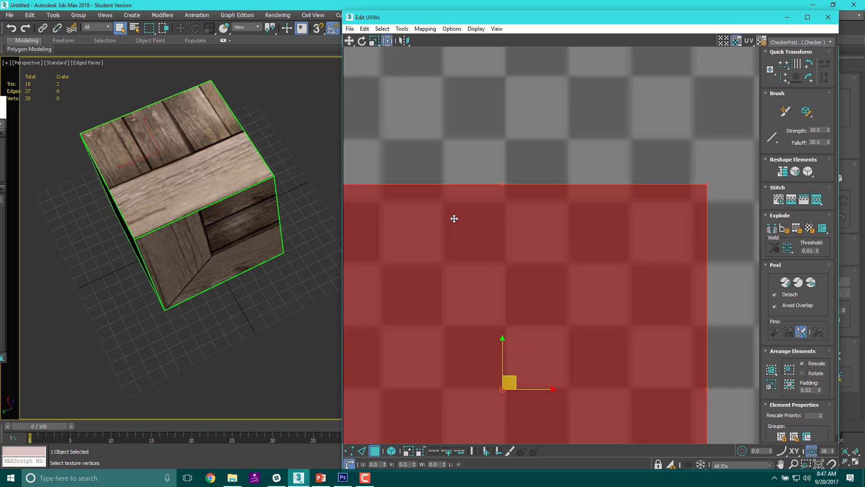
{"action": "middle_click_drag", "start_coordinate": [566, 260], "coordinate": [684, 295]}
{"action": "scroll", "coordinate": [462, 238], "scroll_direction": "up", "scroll_amount": 6}
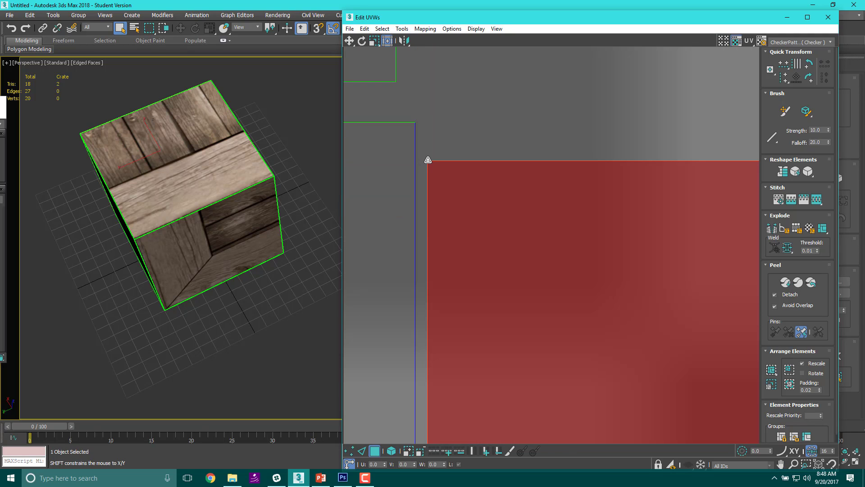
{"action": "left_click_drag", "start_coordinate": [428, 159], "coordinate": [389, 133]}
{"action": "scroll", "coordinate": [388, 148], "scroll_direction": "down", "scroll_amount": 2}
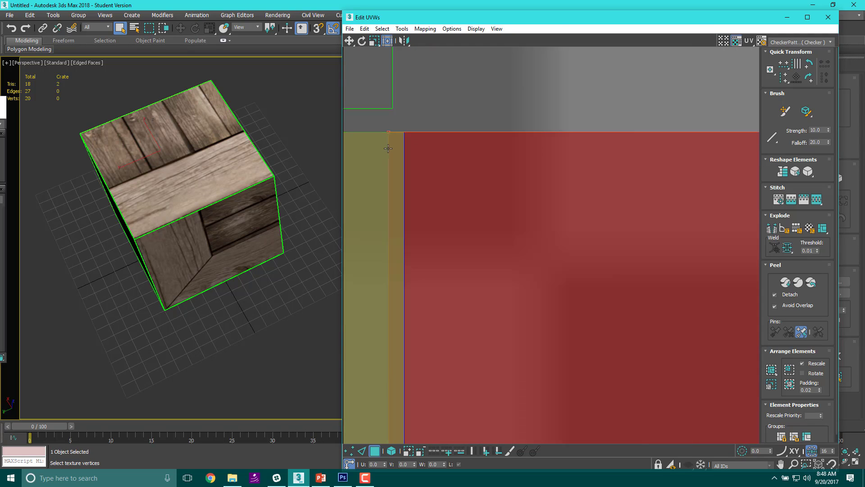
Step: Nudge the central UV face sideways until its left edge meets the middle stacked face without overlapping
{"action": "scroll", "coordinate": [444, 174], "scroll_direction": "down", "scroll_amount": 3}
{"action": "scroll", "coordinate": [421, 187], "scroll_direction": "up", "scroll_amount": 3}
{"action": "left_click_drag", "start_coordinate": [421, 187], "coordinate": [431, 186]}
{"action": "scroll", "coordinate": [430, 186], "scroll_direction": "down", "scroll_amount": 3}
{"action": "scroll", "coordinate": [420, 376], "scroll_direction": "up", "scroll_amount": 5}
{"action": "scroll", "coordinate": [417, 305], "scroll_direction": "up", "scroll_amount": 5}
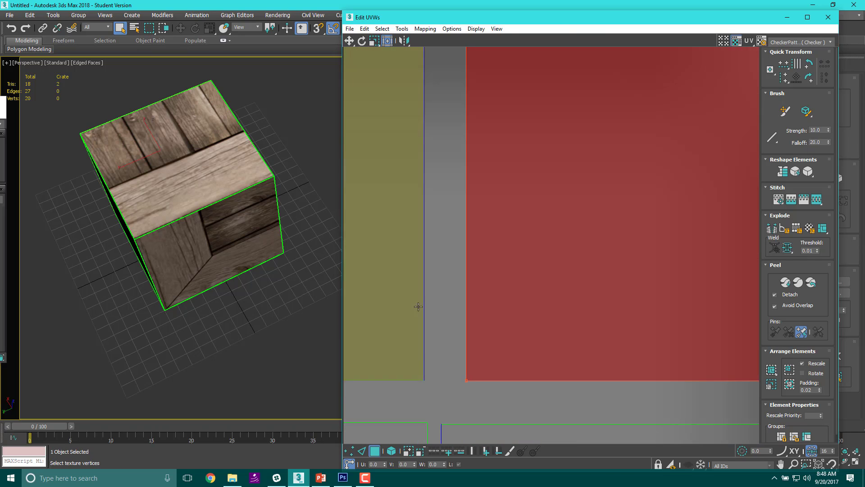
{"action": "left_click_drag", "start_coordinate": [504, 342], "coordinate": [481, 341]}
{"action": "scroll", "coordinate": [480, 338], "scroll_direction": "down", "scroll_amount": 6}
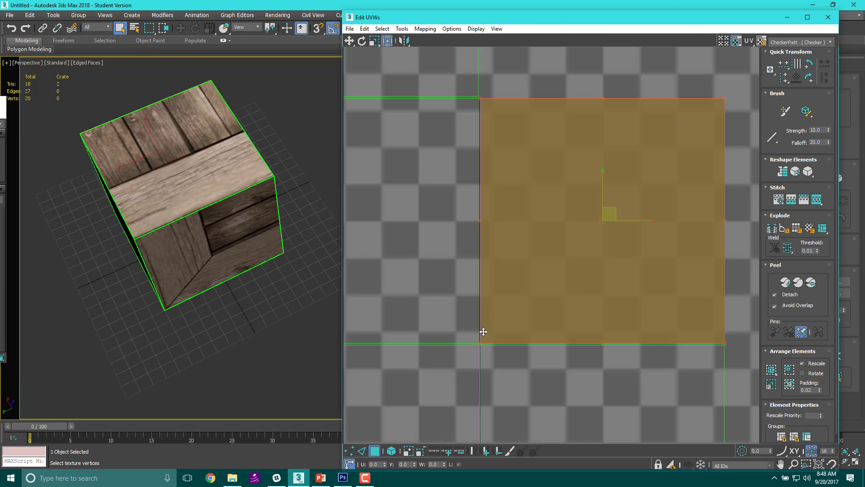
Step: Move the last large UV face into the tile's lower-right corner area and shrink it to about the small faces' size
{"action": "scroll", "coordinate": [500, 334], "scroll_direction": "down", "scroll_amount": 6}
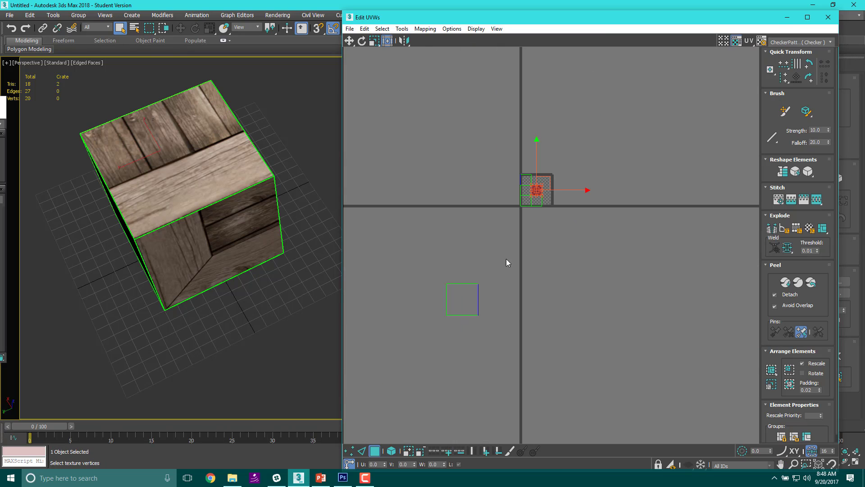
{"action": "left_click_drag", "start_coordinate": [477, 336], "coordinate": [477, 336]}
{"action": "left_click_drag", "start_coordinate": [461, 279], "coordinate": [550, 179]}
{"action": "scroll", "coordinate": [545, 182], "scroll_direction": "up", "scroll_amount": 5}
{"action": "scroll", "coordinate": [552, 323], "scroll_direction": "up", "scroll_amount": 1}
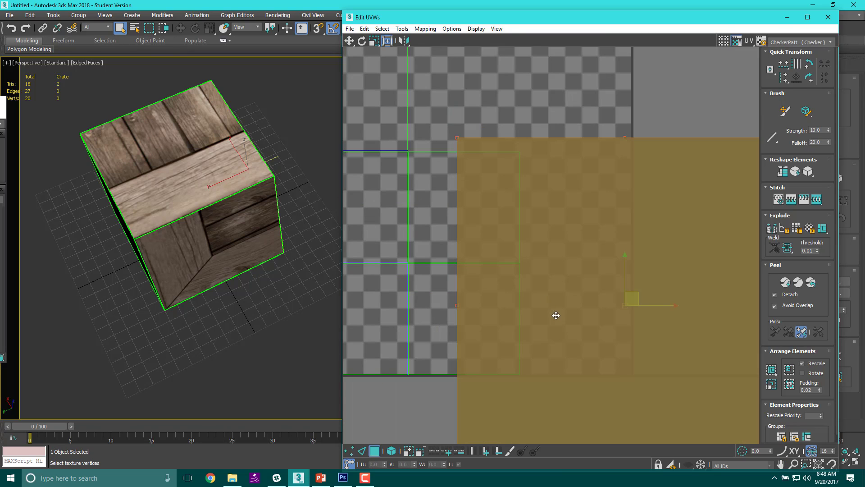
{"action": "left_click_drag", "start_coordinate": [553, 321], "coordinate": [621, 216]}
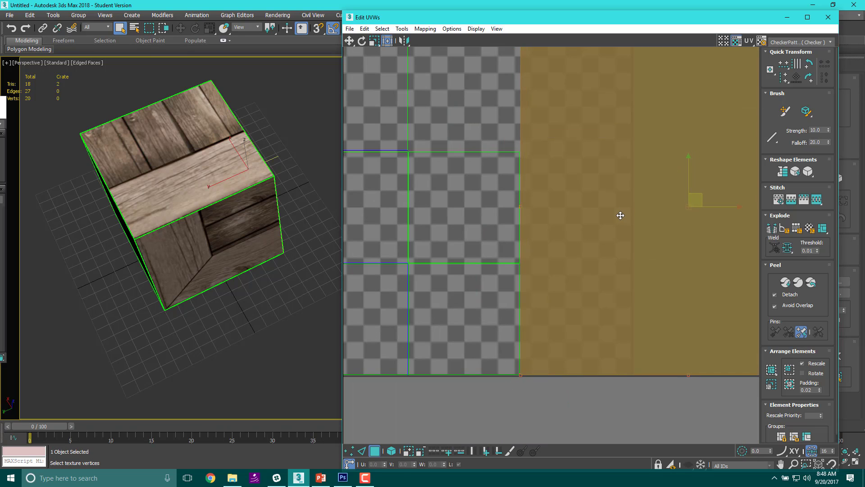
{"action": "scroll", "coordinate": [621, 215], "scroll_direction": "down", "scroll_amount": 3}
{"action": "left_click_drag", "start_coordinate": [685, 167], "coordinate": [609, 230]}
Step: Nudge the tile's lower-right UV face slightly away from the neighbouring face so their edges do not overlap
{"action": "scroll", "coordinate": [607, 230], "scroll_direction": "up", "scroll_amount": 8}
{"action": "scroll", "coordinate": [572, 235], "scroll_direction": "up", "scroll_amount": 2}
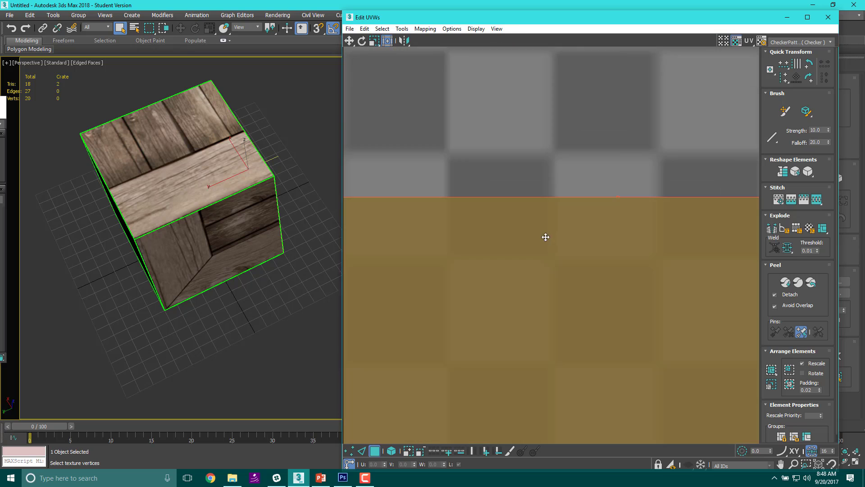
{"action": "scroll", "coordinate": [463, 238], "scroll_direction": "down", "scroll_amount": 2}
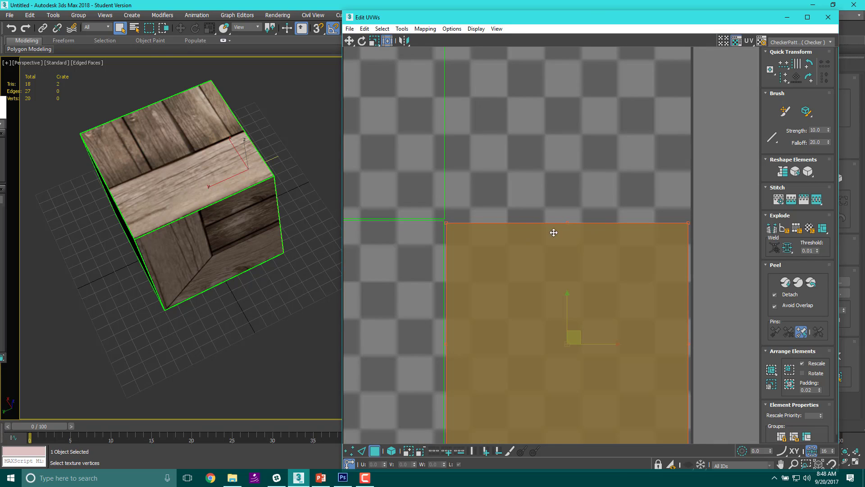
{"action": "scroll", "coordinate": [402, 212], "scroll_direction": "up", "scroll_amount": 5}
{"action": "middle_click_drag", "start_coordinate": [401, 213], "coordinate": [674, 174]}
{"action": "scroll", "coordinate": [623, 160], "scroll_direction": "up", "scroll_amount": 3}
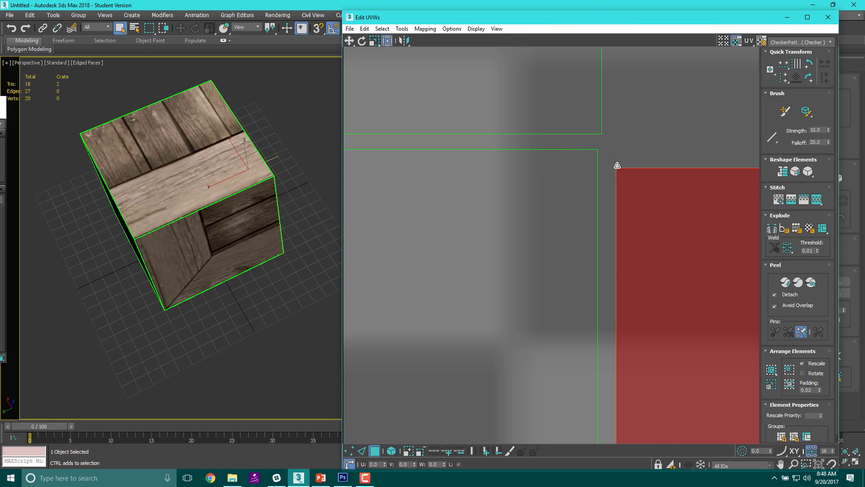
{"action": "scroll", "coordinate": [618, 192], "scroll_direction": "down", "scroll_amount": 2}
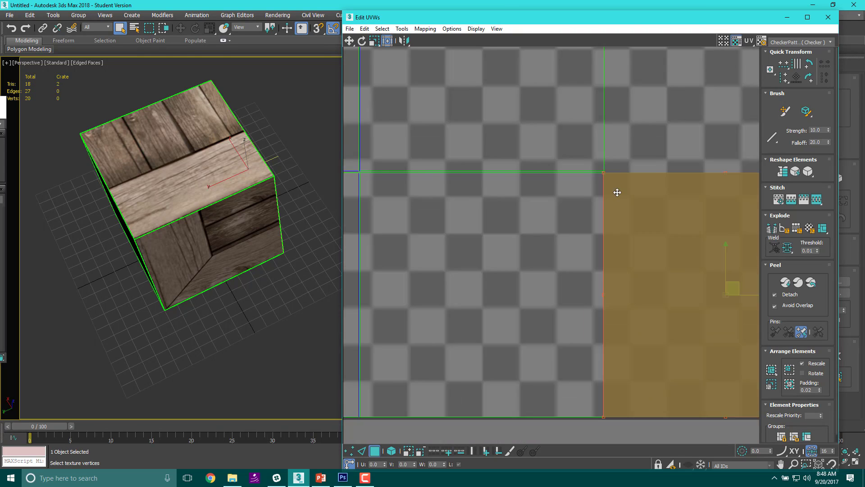
{"action": "middle_click_drag", "start_coordinate": [617, 193], "coordinate": [446, 195]}
{"action": "scroll", "coordinate": [419, 215], "scroll_direction": "up", "scroll_amount": 5}
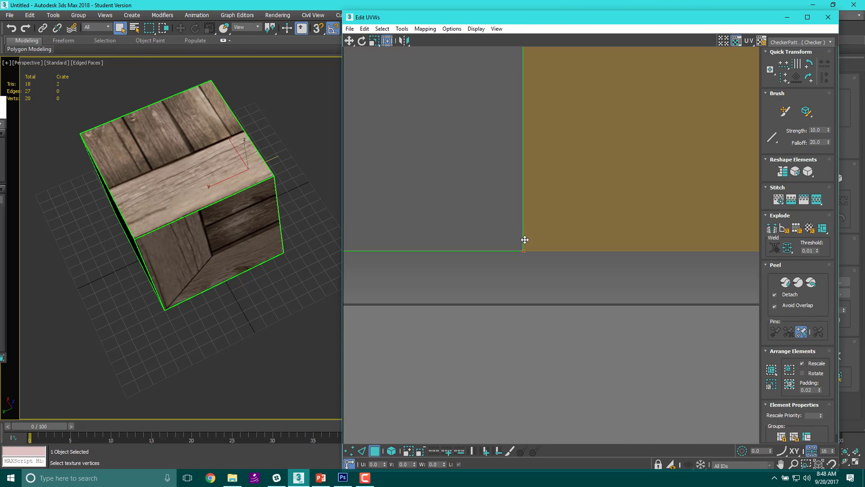
{"action": "middle_click_drag", "start_coordinate": [525, 239], "coordinate": [518, 282]}
{"action": "left_click_drag", "start_coordinate": [546, 257], "coordinate": [558, 254]}
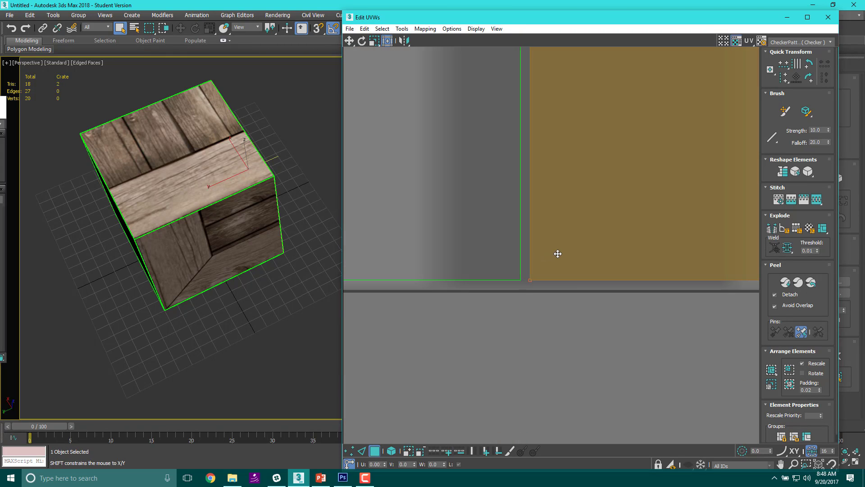
Step: Shift the lower-right UV face further sideways until its outer edge meets the checker tile's right edge
{"action": "scroll", "coordinate": [552, 253], "scroll_direction": "down", "scroll_amount": 5}
{"action": "scroll", "coordinate": [649, 247], "scroll_direction": "up", "scroll_amount": 4}
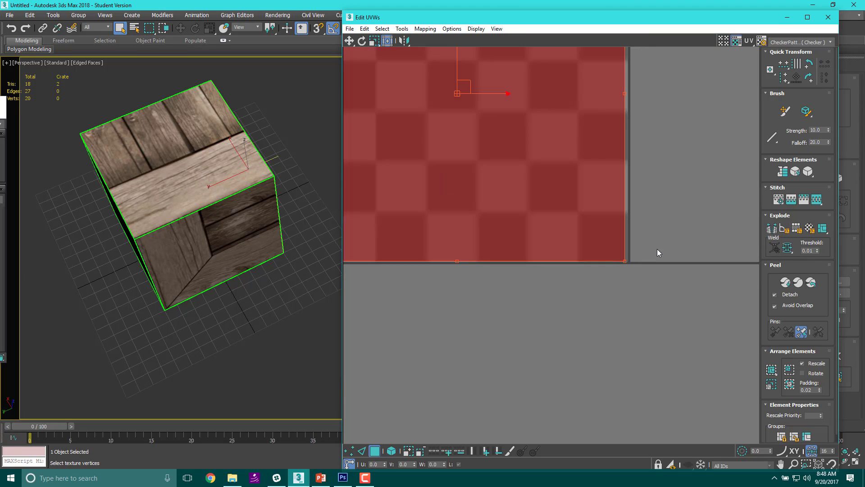
{"action": "scroll", "coordinate": [637, 251], "scroll_direction": "up", "scroll_amount": 5}
{"action": "left_click_drag", "start_coordinate": [564, 252], "coordinate": [572, 252]}
{"action": "scroll", "coordinate": [571, 249], "scroll_direction": "down", "scroll_amount": 5}
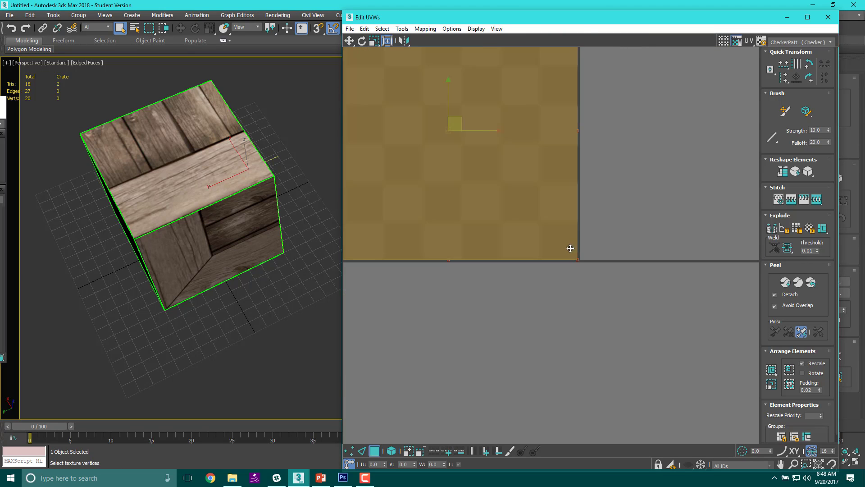
{"action": "scroll", "coordinate": [570, 248], "scroll_direction": "down", "scroll_amount": 5}
{"action": "middle_click_drag", "start_coordinate": [539, 150], "coordinate": [572, 206]}
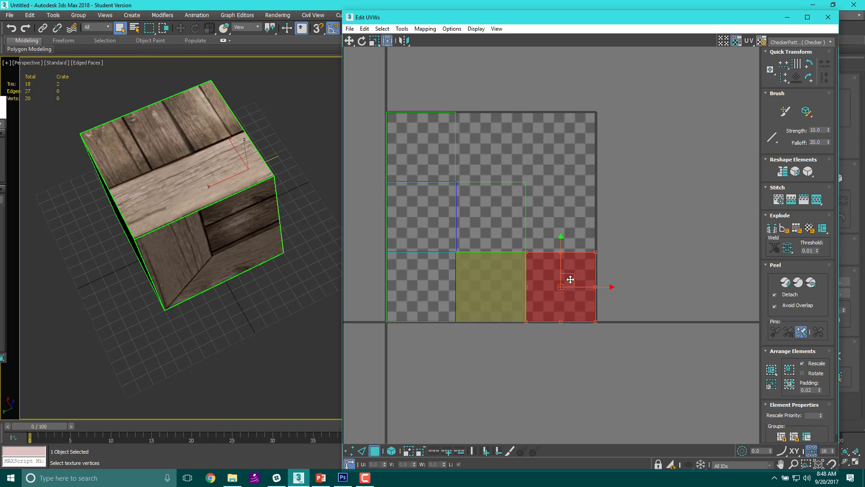
Step: Enlarge the central UV face from its upper-right corner to fill the remaining upper-right area of the checker tile
{"action": "scroll", "coordinate": [603, 287], "scroll_direction": "down", "scroll_amount": 3}
{"action": "middle_click_drag", "start_coordinate": [540, 358], "coordinate": [516, 414]}
{"action": "scroll", "coordinate": [530, 321], "scroll_direction": "up", "scroll_amount": 1}
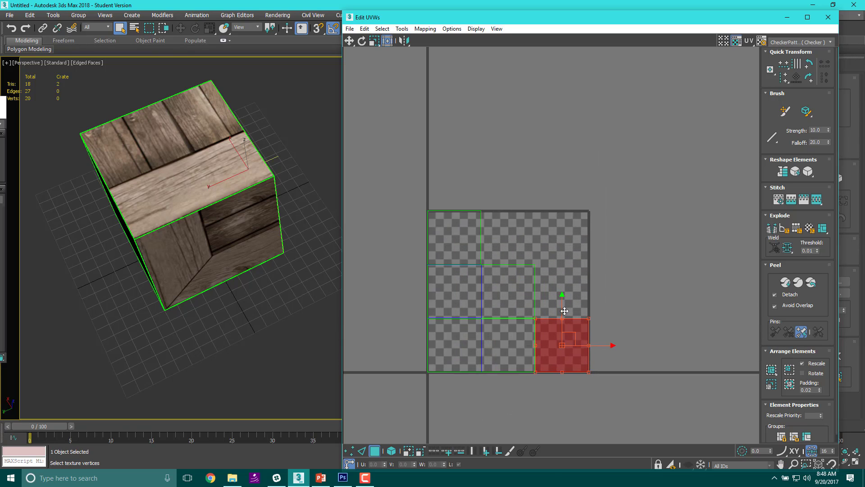
{"action": "scroll", "coordinate": [572, 315], "scroll_direction": "up", "scroll_amount": 3}
{"action": "scroll", "coordinate": [571, 315], "scroll_direction": "down", "scroll_amount": 3}
{"action": "left_click", "coordinate": [537, 274]}
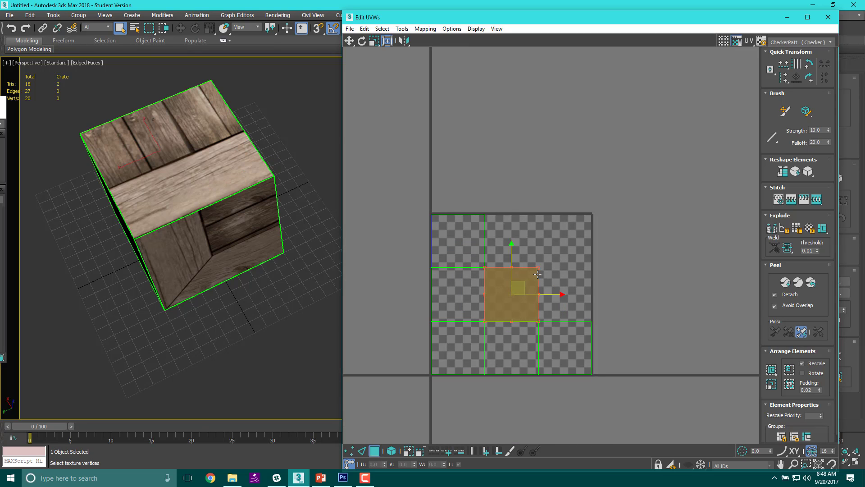
{"action": "scroll", "coordinate": [537, 272], "scroll_direction": "up", "scroll_amount": 5}
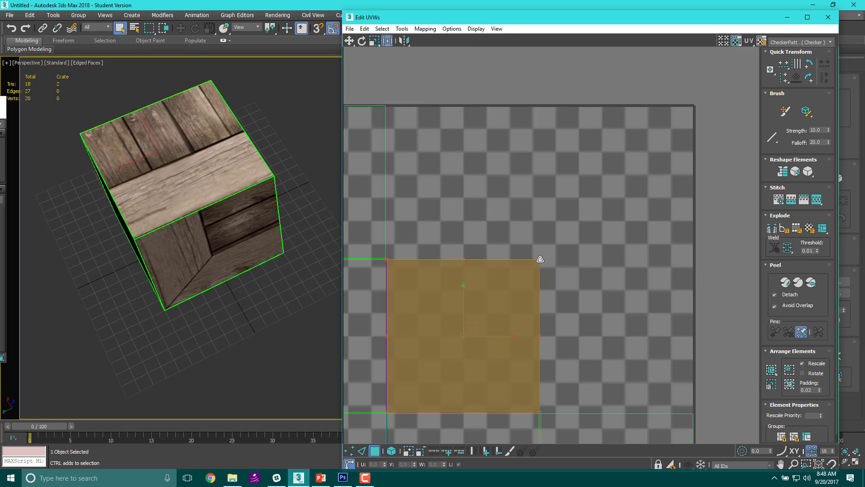
{"action": "left_click_drag", "start_coordinate": [540, 259], "coordinate": [692, 108]}
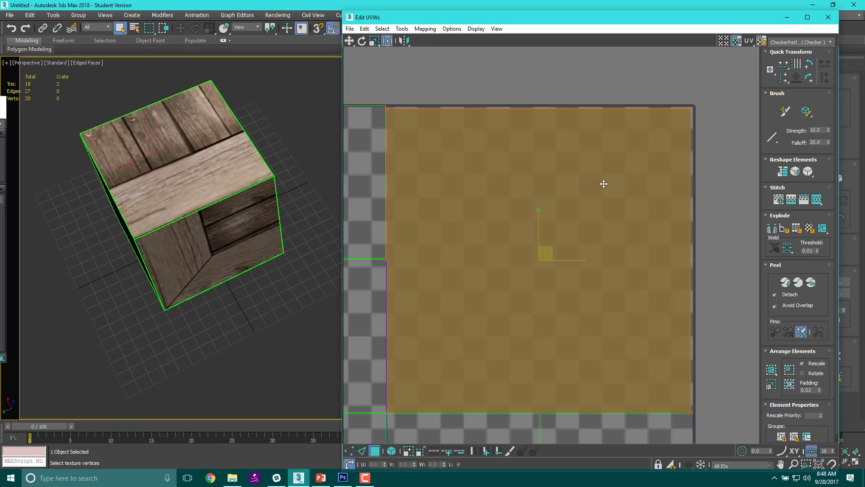
Step: Deselect the enlarged UV face and examine the shared edges and corners of the packed layout for overlaps
{"action": "scroll", "coordinate": [604, 184], "scroll_direction": "down", "scroll_amount": 1}
{"action": "scroll", "coordinate": [492, 382], "scroll_direction": "up", "scroll_amount": 4}
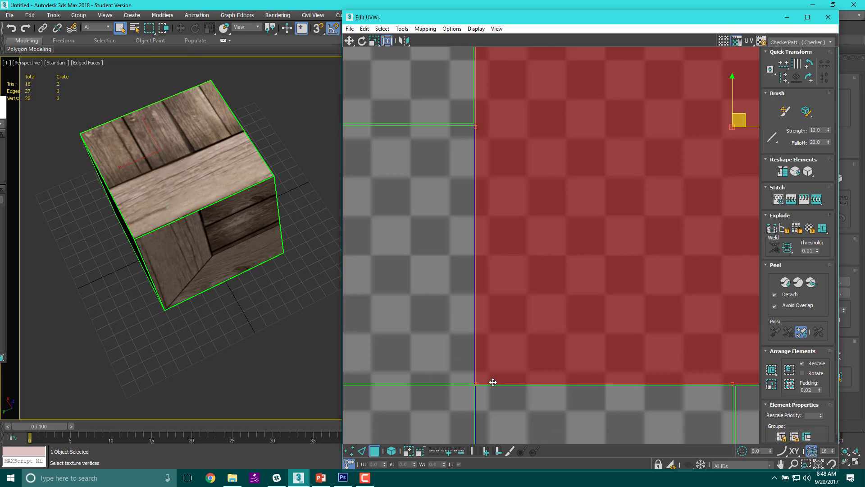
{"action": "scroll", "coordinate": [468, 381], "scroll_direction": "up", "scroll_amount": 2}
{"action": "scroll", "coordinate": [518, 378], "scroll_direction": "down", "scroll_amount": 7}
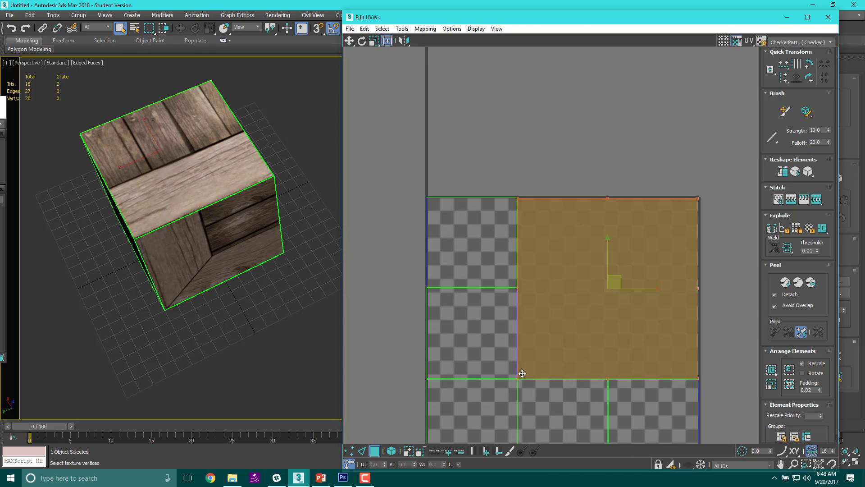
{"action": "scroll", "coordinate": [631, 324], "scroll_direction": "down", "scroll_amount": 3}
{"action": "middle_click_drag", "start_coordinate": [631, 325], "coordinate": [585, 245]}
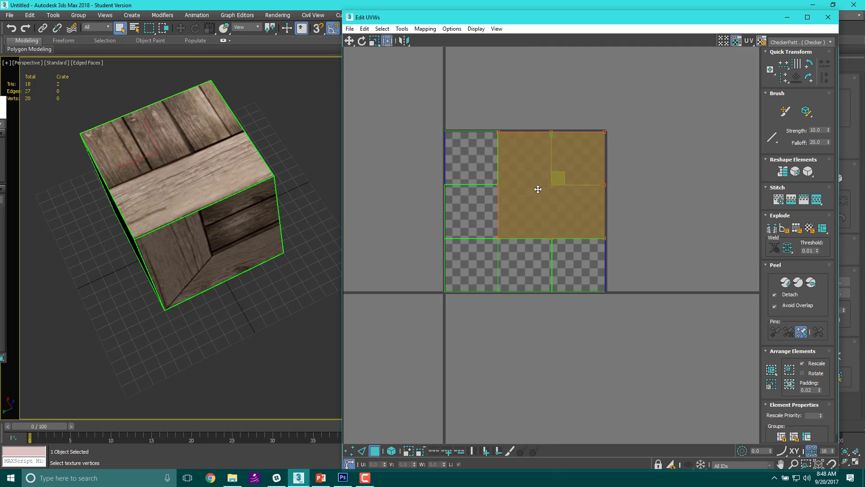
{"action": "scroll", "coordinate": [526, 221], "scroll_direction": "up", "scroll_amount": 1}
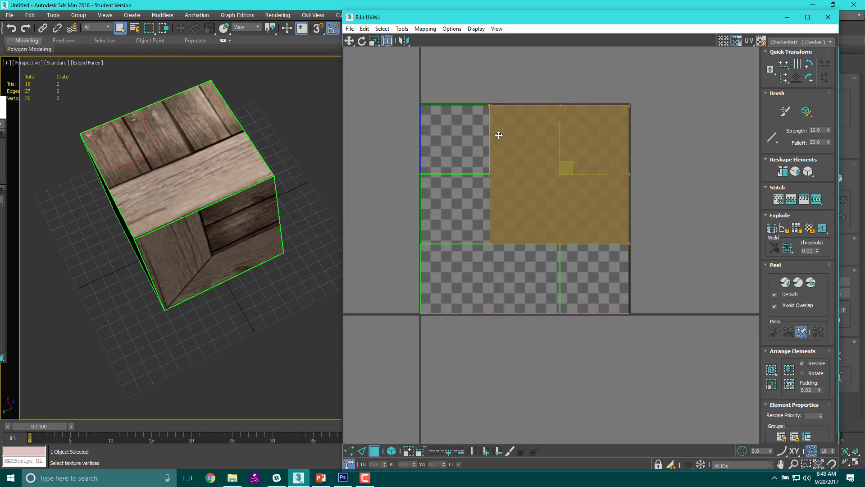
{"action": "scroll", "coordinate": [529, 206], "scroll_direction": "up", "scroll_amount": 5}
{"action": "scroll", "coordinate": [568, 214], "scroll_direction": "down", "scroll_amount": 3}
{"action": "left_click", "coordinate": [730, 189]}
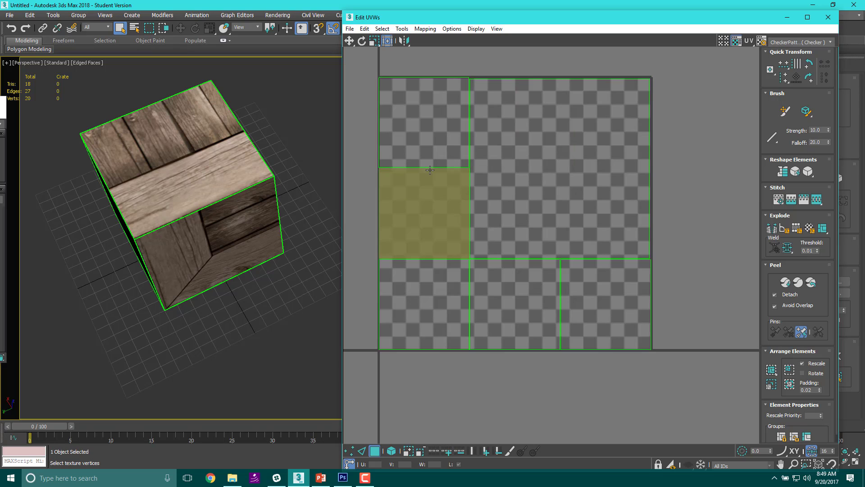
{"action": "scroll", "coordinate": [721, 206], "scroll_direction": "down", "scroll_amount": 3}
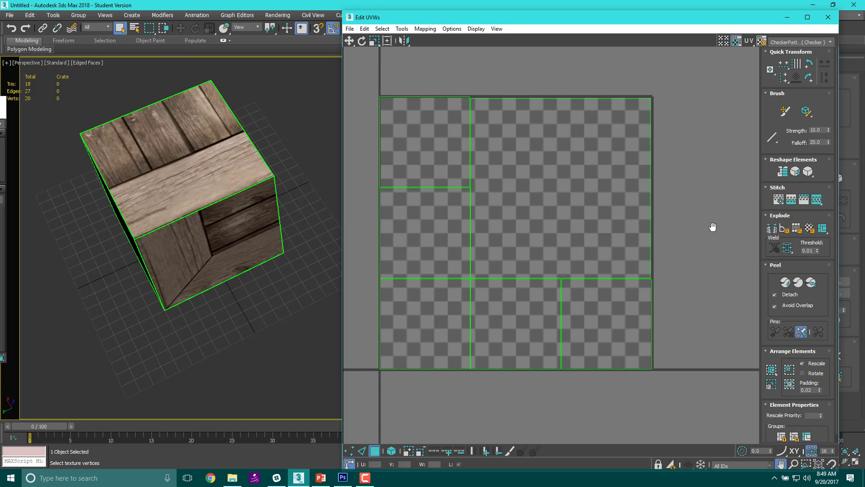
{"action": "scroll", "coordinate": [595, 214], "scroll_direction": "up", "scroll_amount": 10}
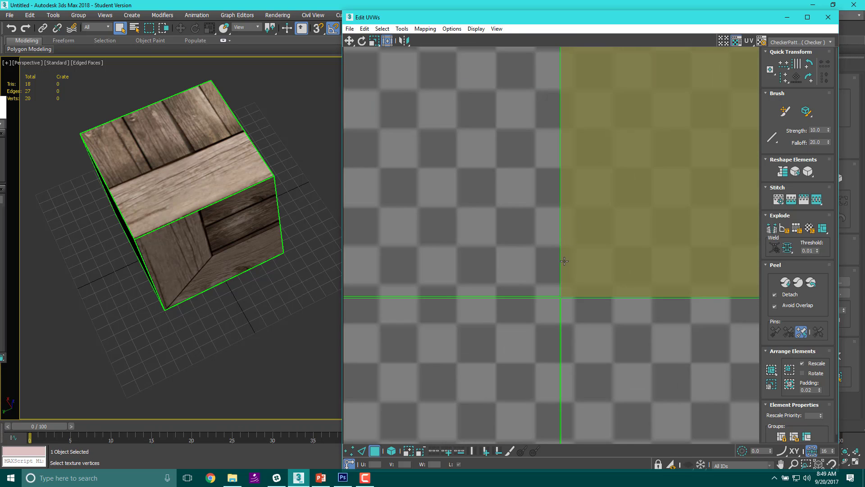
{"action": "scroll", "coordinate": [533, 373], "scroll_direction": "down", "scroll_amount": 8}
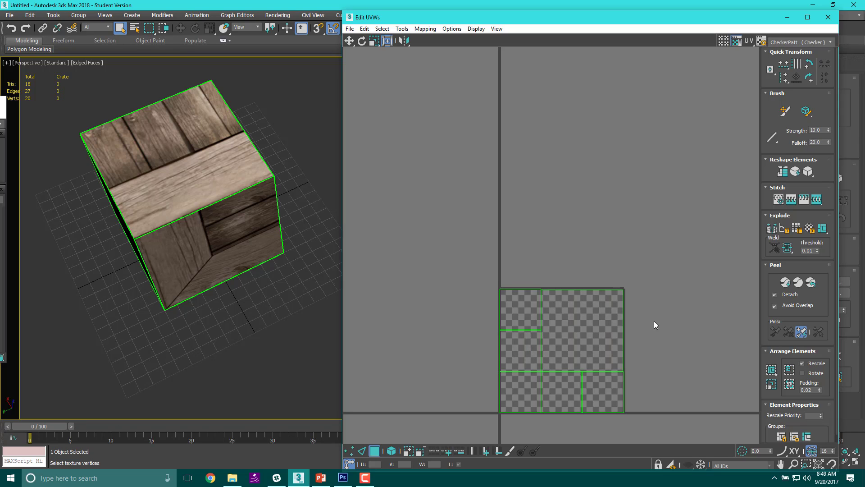
{"action": "middle_click_drag", "start_coordinate": [654, 324], "coordinate": [615, 240]}
Step: Select the enlarged UV face and view its matching triangle-emblem side on the crate, then clear the selection
{"action": "left_click", "coordinate": [429, 222]}
{"action": "middle_click_drag", "start_coordinate": [184, 250], "coordinate": [284, 244], "text": "alt"}
{"action": "scroll", "coordinate": [156, 215], "scroll_direction": "up", "scroll_amount": 4}
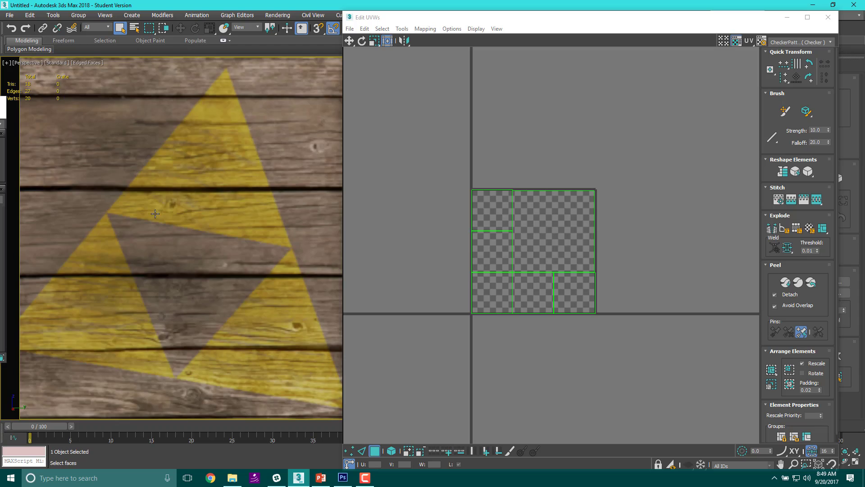
{"action": "scroll", "coordinate": [167, 224], "scroll_direction": "down", "scroll_amount": 2}
{"action": "left_click", "coordinate": [594, 240]}
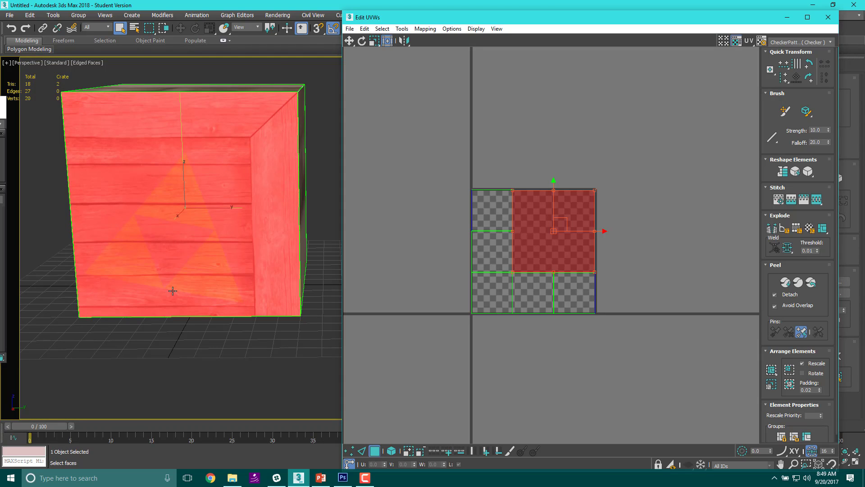
{"action": "middle_click_drag", "start_coordinate": [158, 290], "coordinate": [248, 158], "text": "alt"}
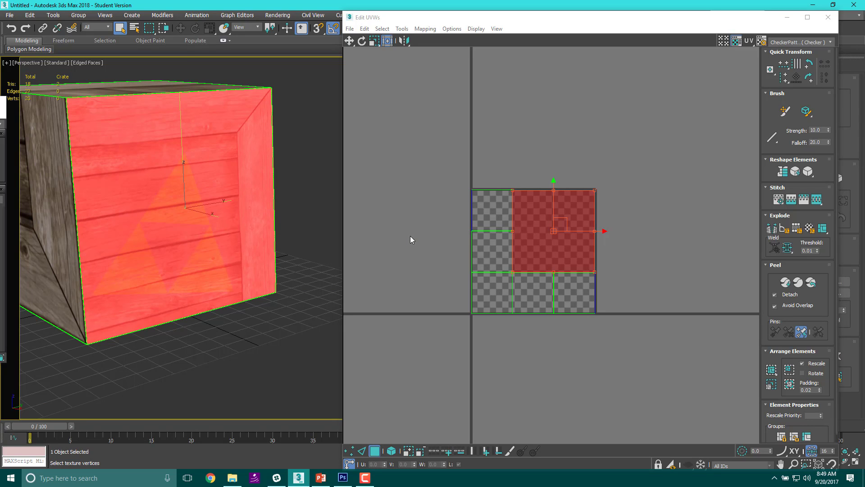
{"action": "scroll", "coordinate": [309, 282], "scroll_direction": "down", "scroll_amount": 6}
{"action": "scroll", "coordinate": [252, 293], "scroll_direction": "up", "scroll_amount": 3}
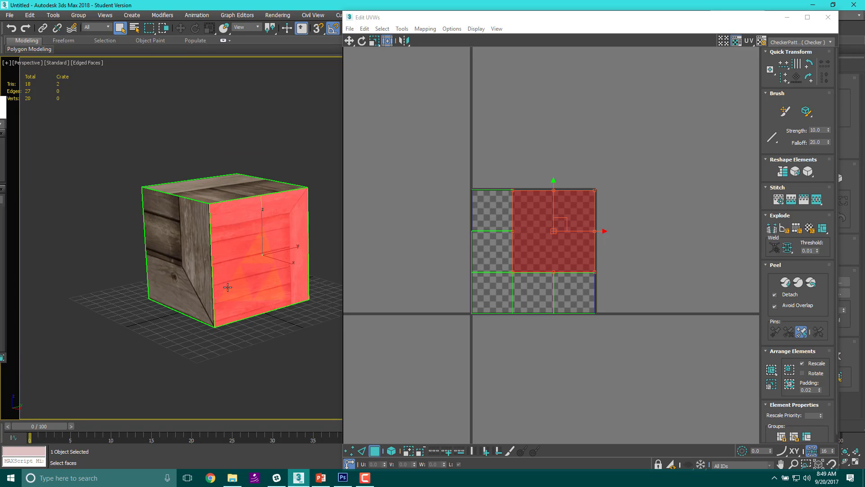
{"action": "middle_click_drag", "start_coordinate": [241, 172], "coordinate": [253, 229], "text": "alt"}
{"action": "left_click", "coordinate": [293, 256]}
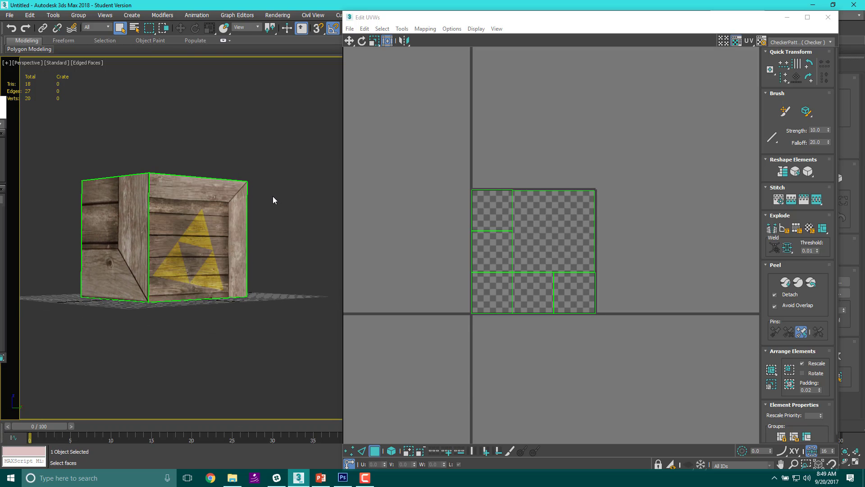
Step: Select the crate's emblem side, adjoining side, top and bottom in turn to compare their places in the UV layout
{"action": "left_click", "coordinate": [183, 229]}
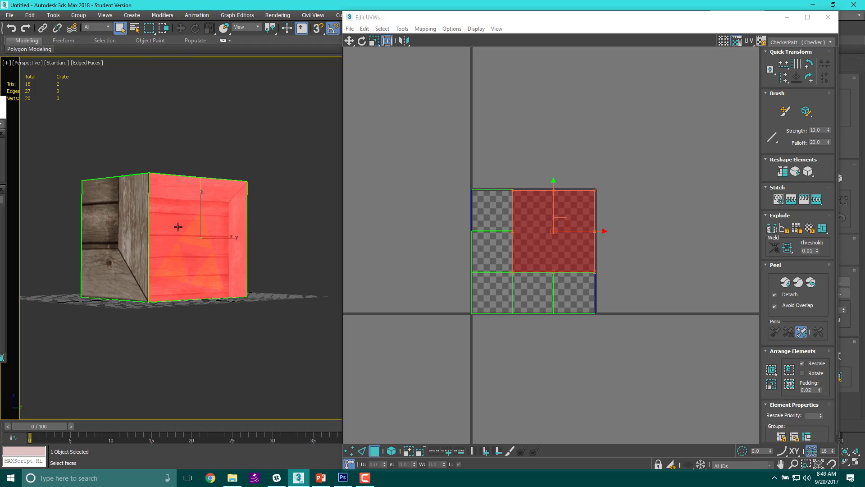
{"action": "left_click", "coordinate": [97, 238]}
{"action": "middle_click_drag", "start_coordinate": [225, 222], "coordinate": [226, 246], "text": "alt"}
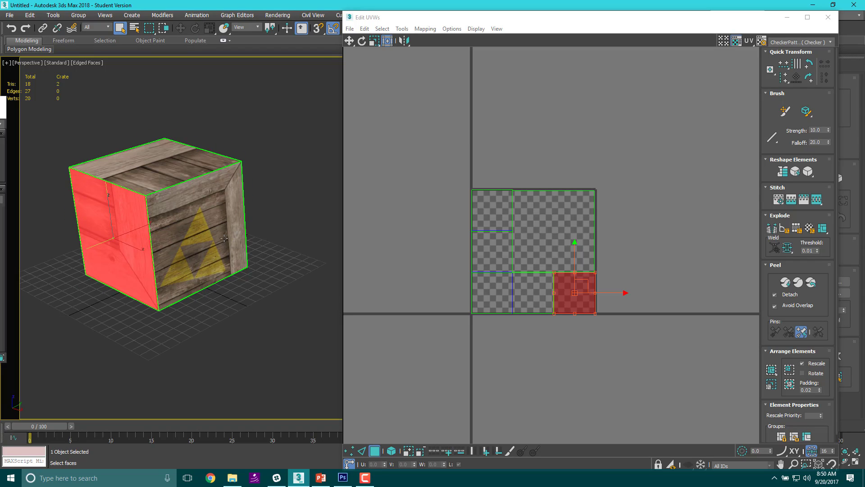
{"action": "left_click", "coordinate": [224, 238]}
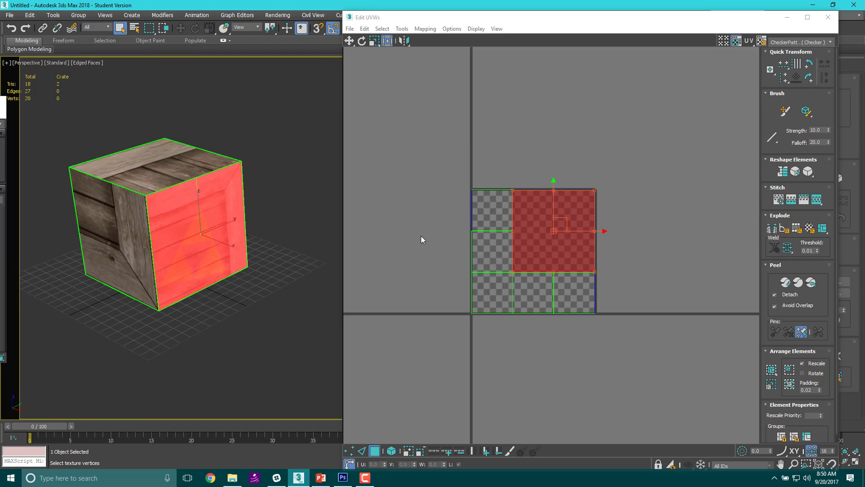
{"action": "left_click", "coordinate": [138, 184]}
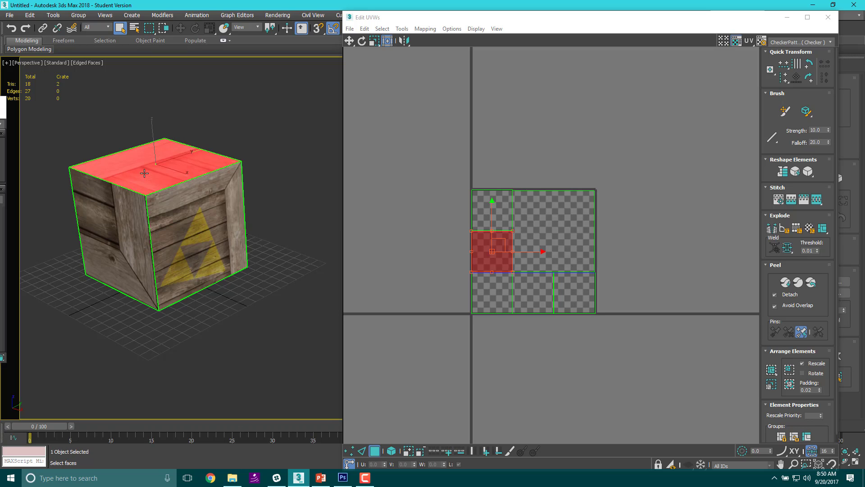
{"action": "middle_click_drag", "start_coordinate": [165, 339], "coordinate": [170, 285], "text": "alt"}
{"action": "left_click", "coordinate": [168, 285]}
{"action": "middle_click_drag", "start_coordinate": [264, 261], "coordinate": [275, 269], "text": "alt"}
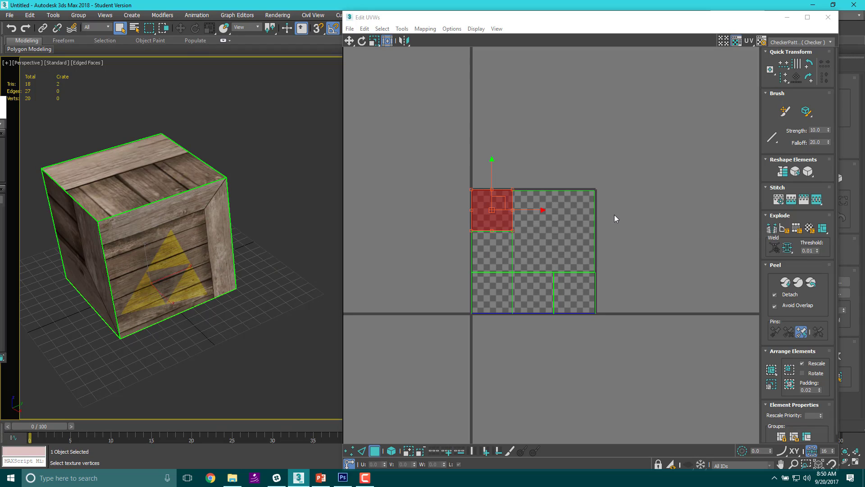
Step: Select the crate's triangle-emblem side and examine its enlarged face and surrounding edges in the UV layout
{"action": "left_click", "coordinate": [143, 248]}
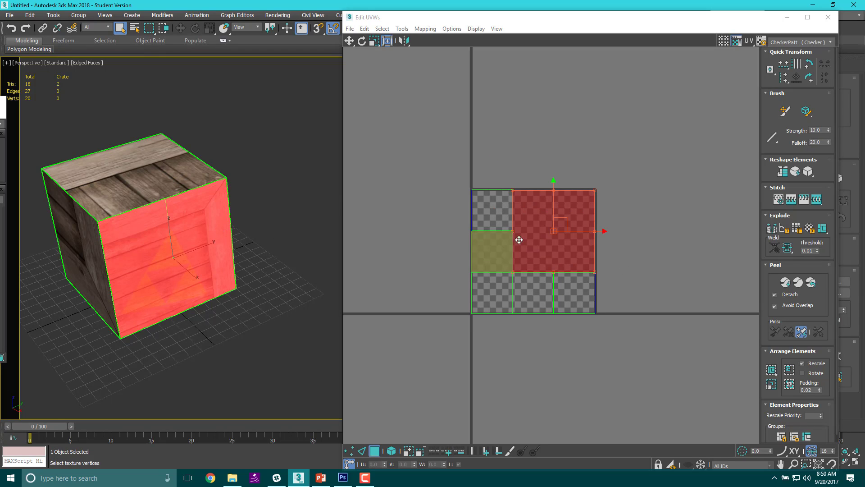
{"action": "scroll", "coordinate": [579, 247], "scroll_direction": "up", "scroll_amount": 5}
{"action": "scroll", "coordinate": [577, 247], "scroll_direction": "down", "scroll_amount": 2}
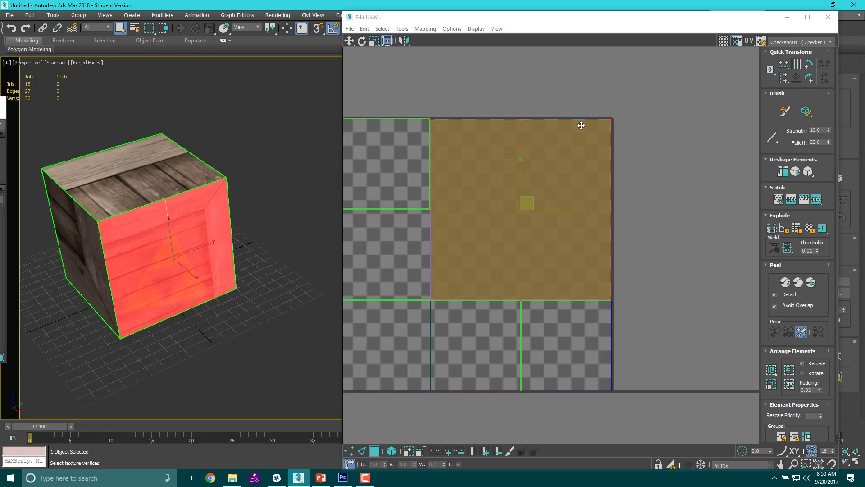
{"action": "middle_click_drag", "start_coordinate": [579, 126], "coordinate": [672, 128]}
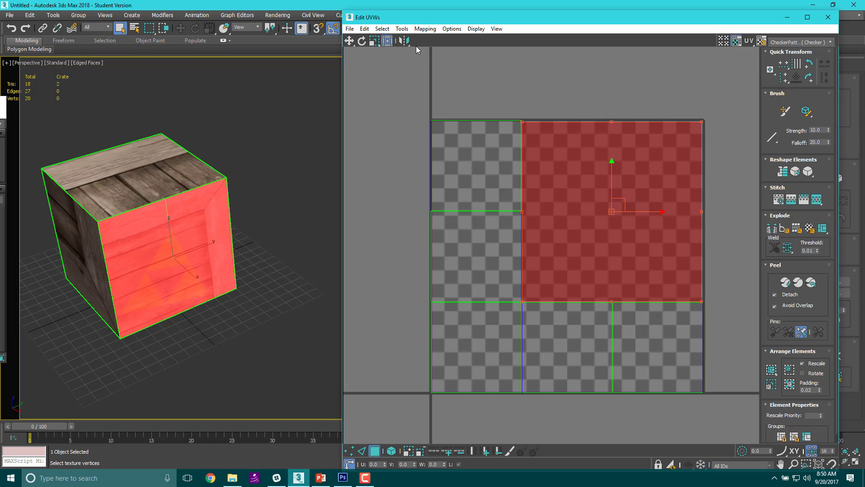
Step: Render the UVW template of the packed layout at a width and height of 2048
{"action": "left_click", "coordinate": [405, 30]}
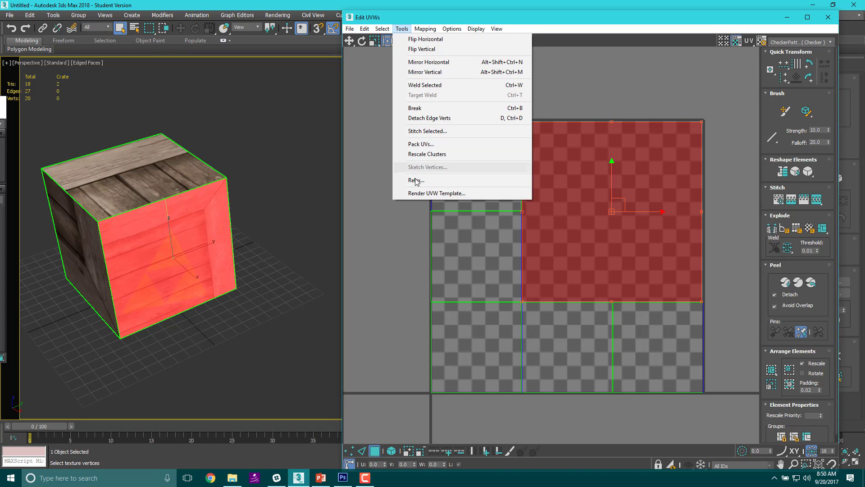
{"action": "left_click", "coordinate": [443, 195]}
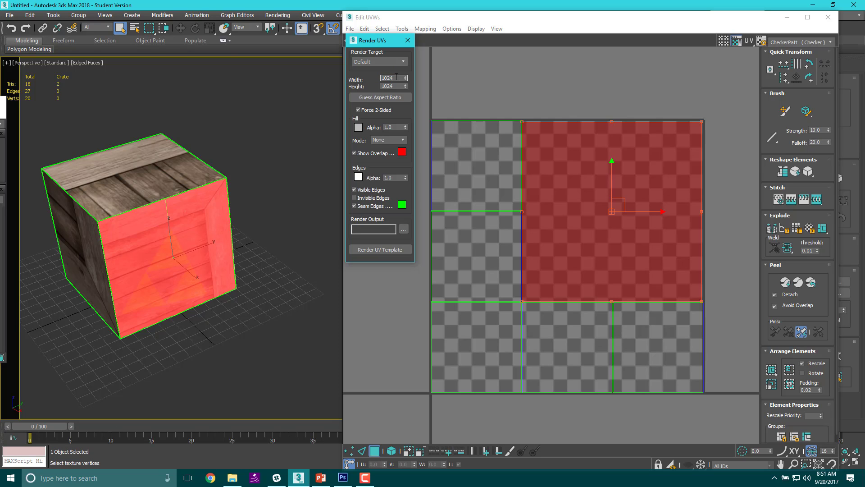
{"action": "left_click_drag", "start_coordinate": [396, 76], "coordinate": [347, 78]}
{"action": "type", "text": "2048"}
{"action": "key", "text": "Tab"}
{"action": "left_click_drag", "start_coordinate": [393, 41], "coordinate": [406, 47]}
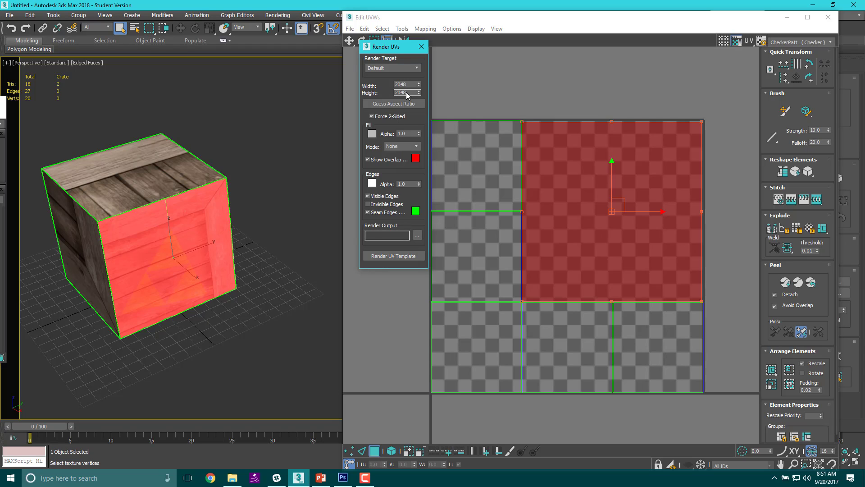
{"action": "left_click", "coordinate": [394, 255]}
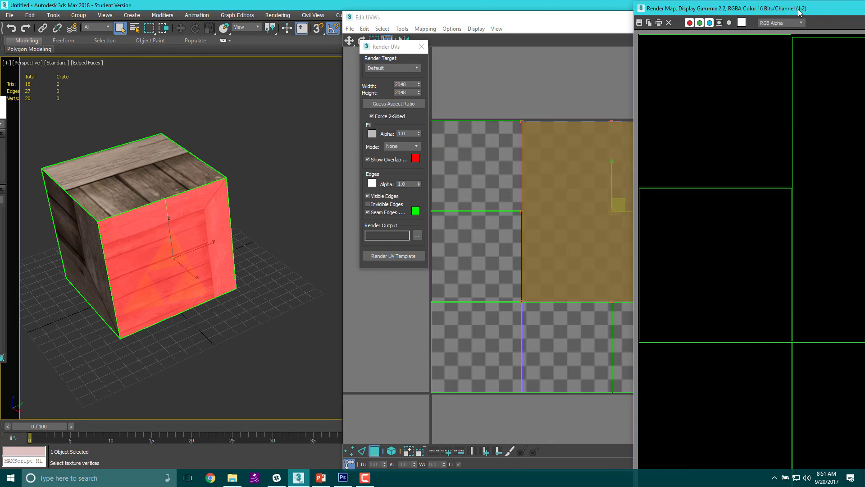
{"action": "left_click_drag", "start_coordinate": [847, 10], "coordinate": [380, 8]}
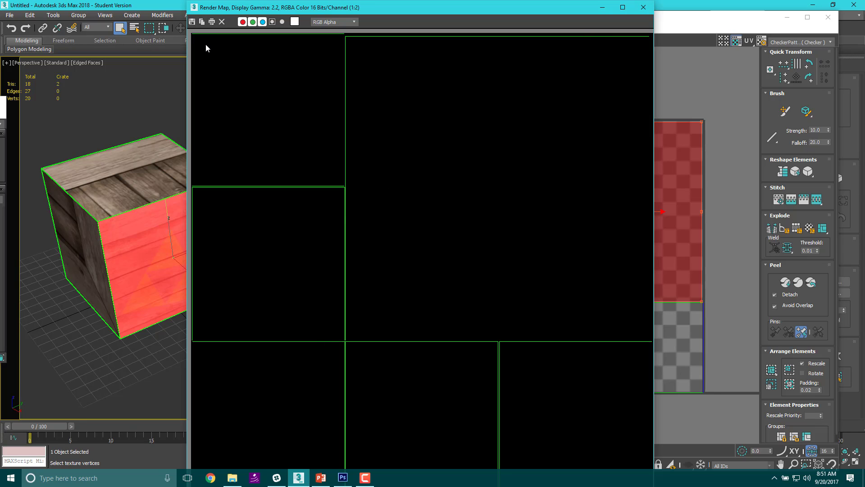
Step: Start saving the rendered template image in the Q1W6D1_23_Box_UV1 folder, basing its name on Crate256_DM and changing it to Crate2048_UV
{"action": "left_click", "coordinate": [192, 23]}
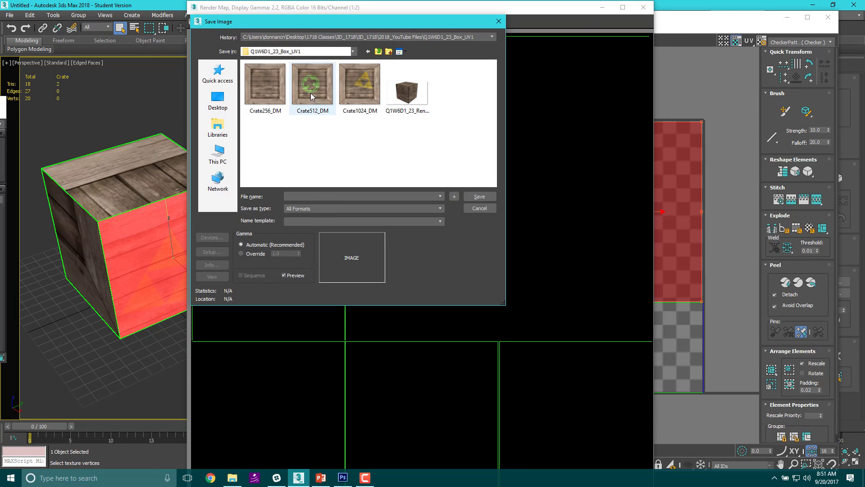
{"action": "left_click", "coordinate": [260, 108]}
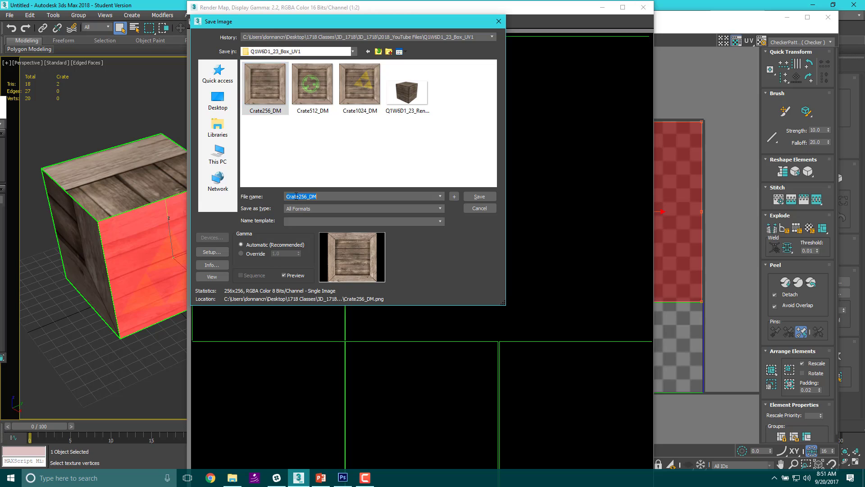
{"action": "left_click_drag", "start_coordinate": [317, 197], "coordinate": [309, 197]}
{"action": "type", "text": "UV"}
{"action": "left_click_drag", "start_coordinate": [307, 197], "coordinate": [297, 196]}
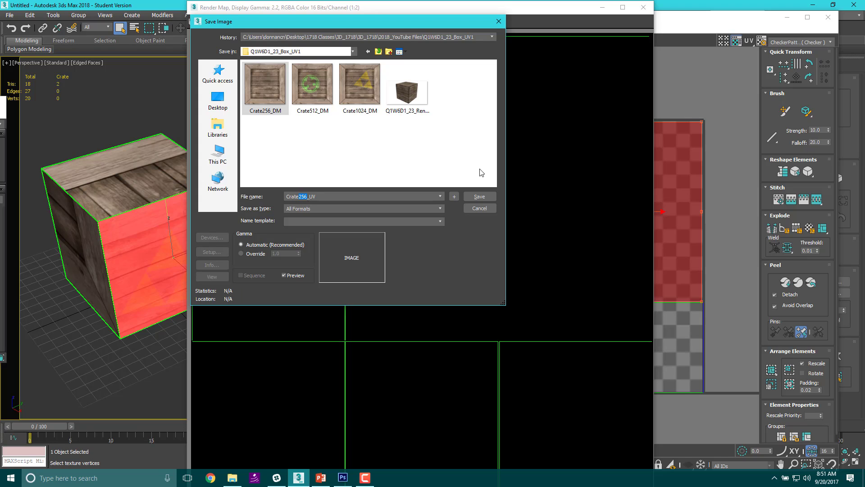
{"action": "type", "text": "2048"}
Step: Save the template as a PNG with RGB 24 bit colour and an alpha channel, and close the rendered map
{"action": "left_click", "coordinate": [326, 210]}
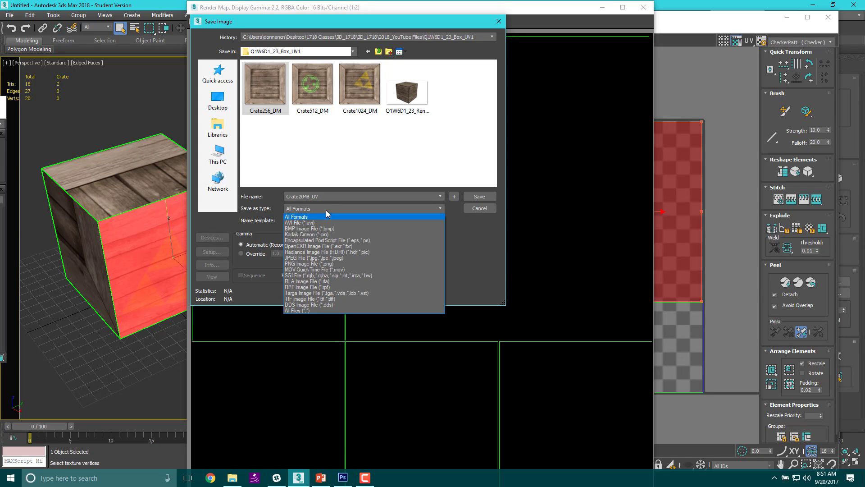
{"action": "left_click", "coordinate": [315, 264]}
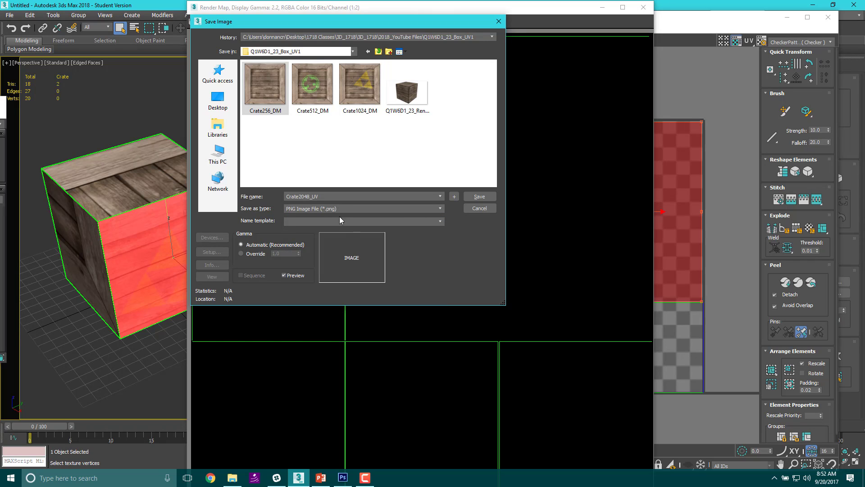
{"action": "left_click", "coordinate": [479, 197]}
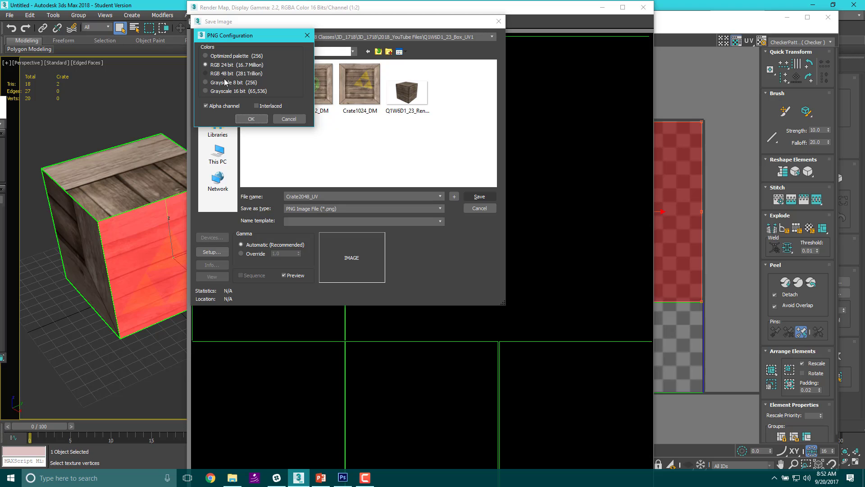
{"action": "left_click", "coordinate": [251, 119]}
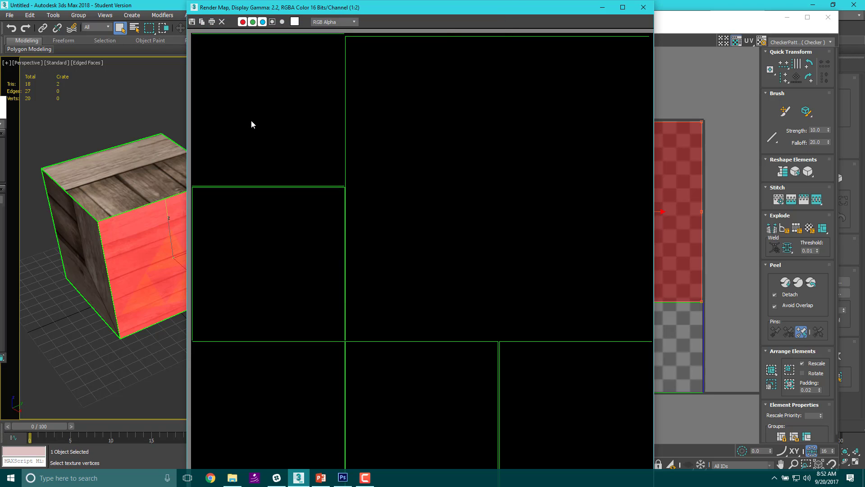
{"action": "left_click", "coordinate": [643, 8]}
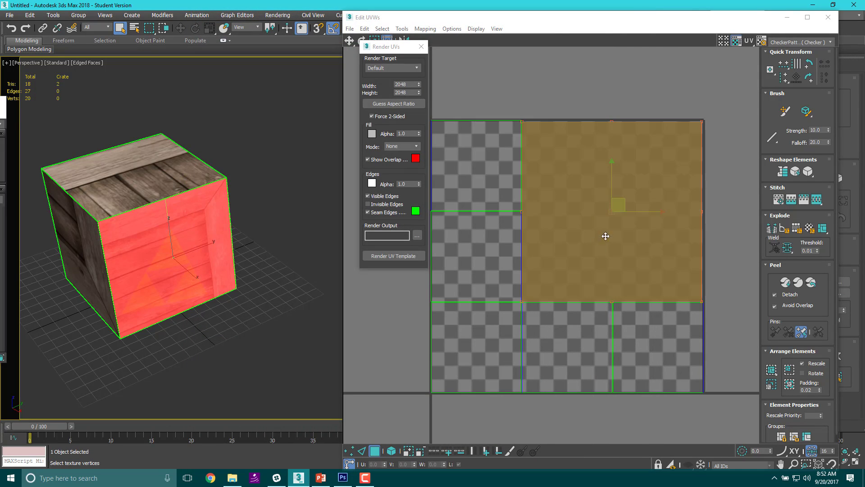
Step: Switch to Photoshop
{"action": "scroll", "coordinate": [605, 228], "scroll_direction": "down", "scroll_amount": 3}
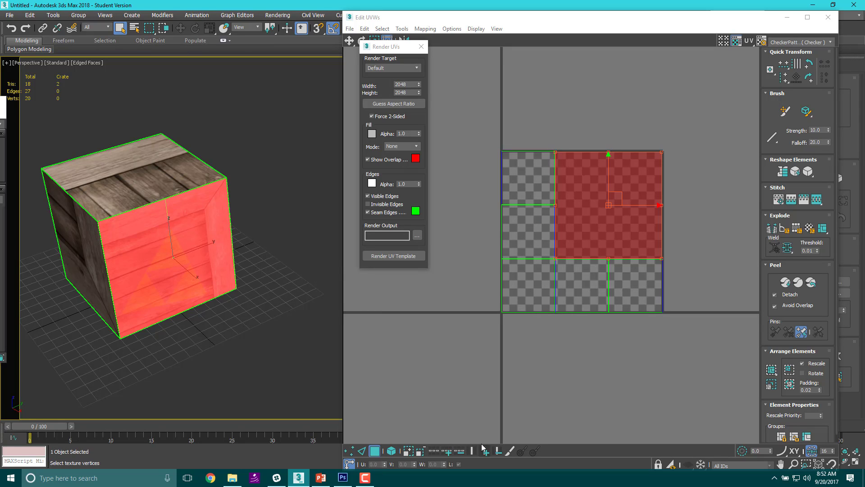
{"action": "left_click", "coordinate": [341, 480]}
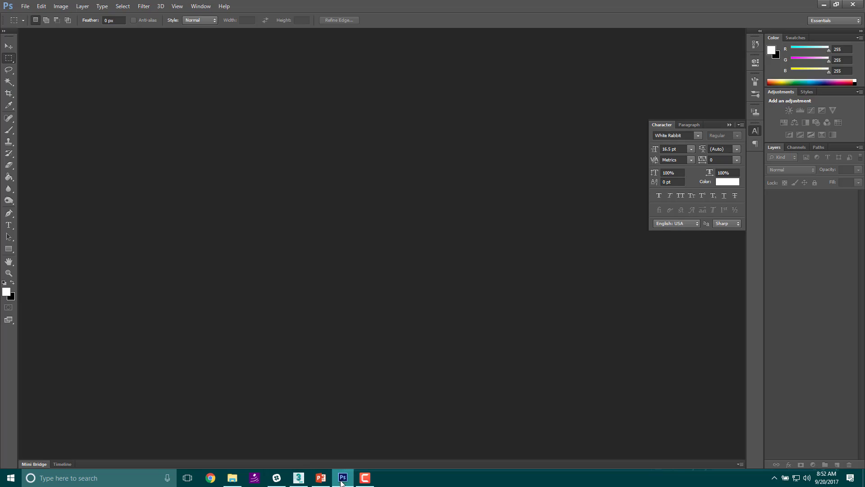